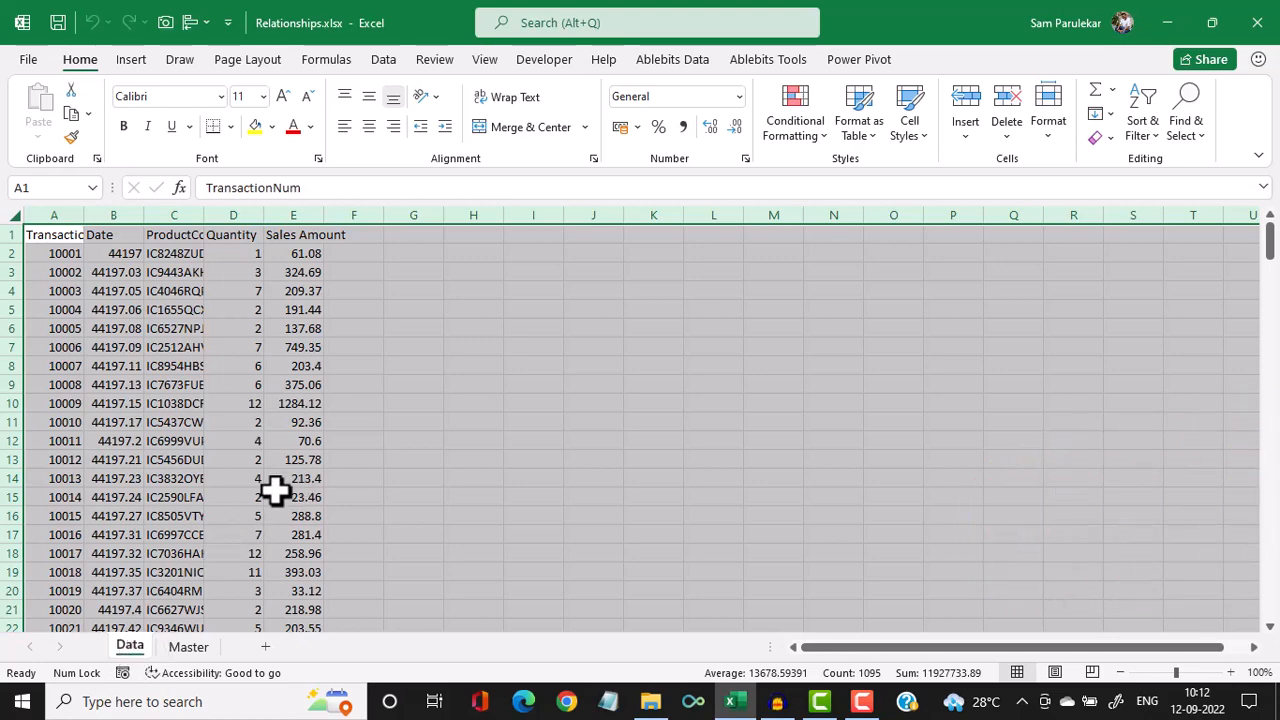
AutoFit the widths of columns A through E on the Data sheet to their contents
{"action": "left_click", "coordinate": [306, 309]}
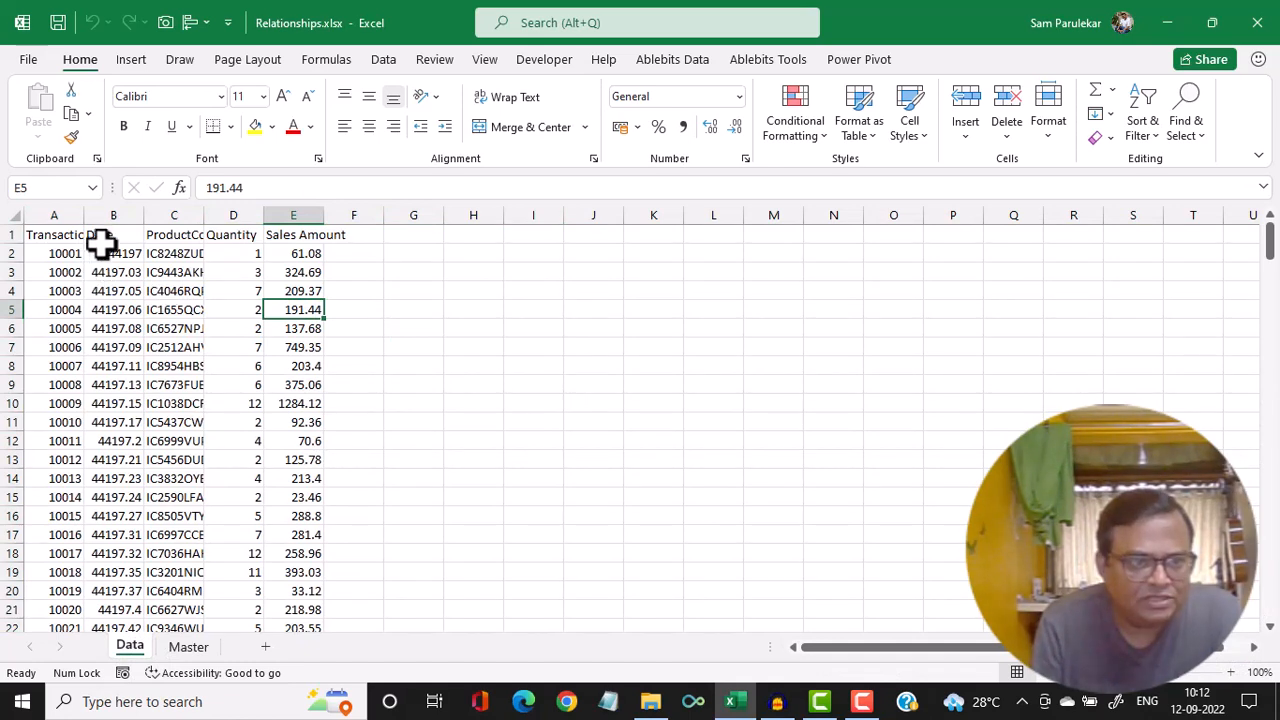
{"action": "double_click", "coordinate": [85, 215]}
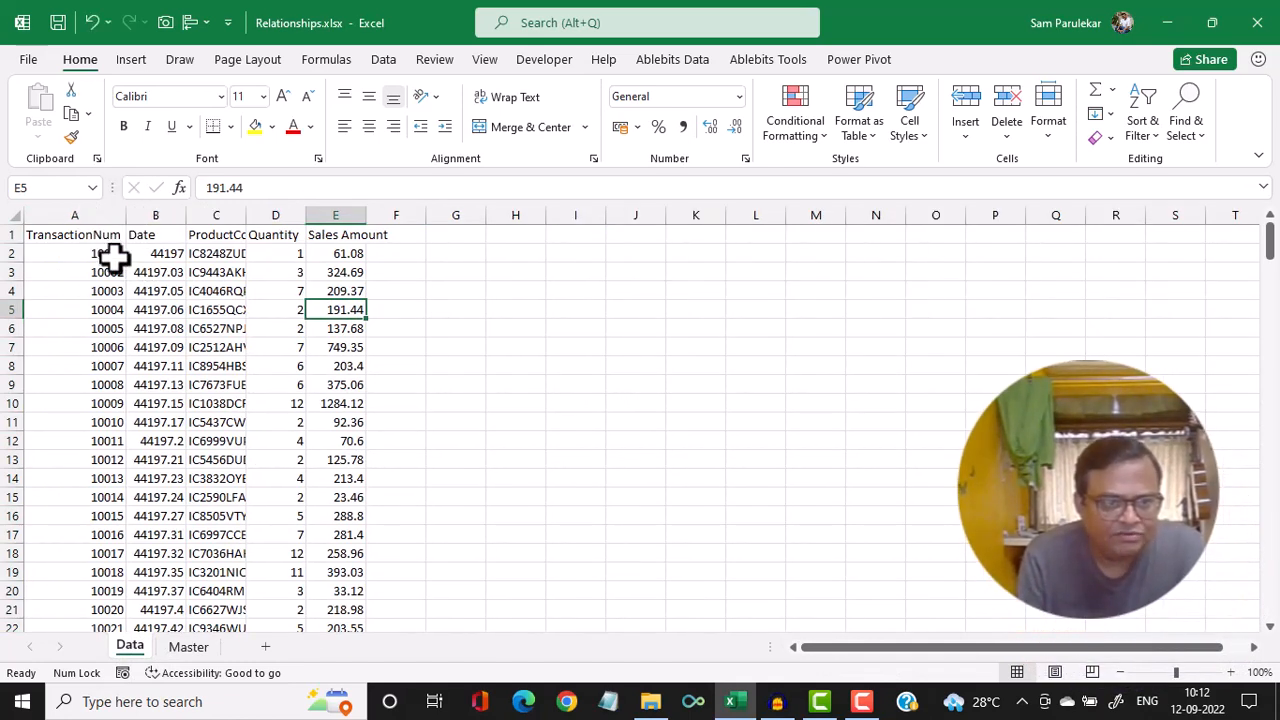
{"action": "double_click", "coordinate": [186, 215]}
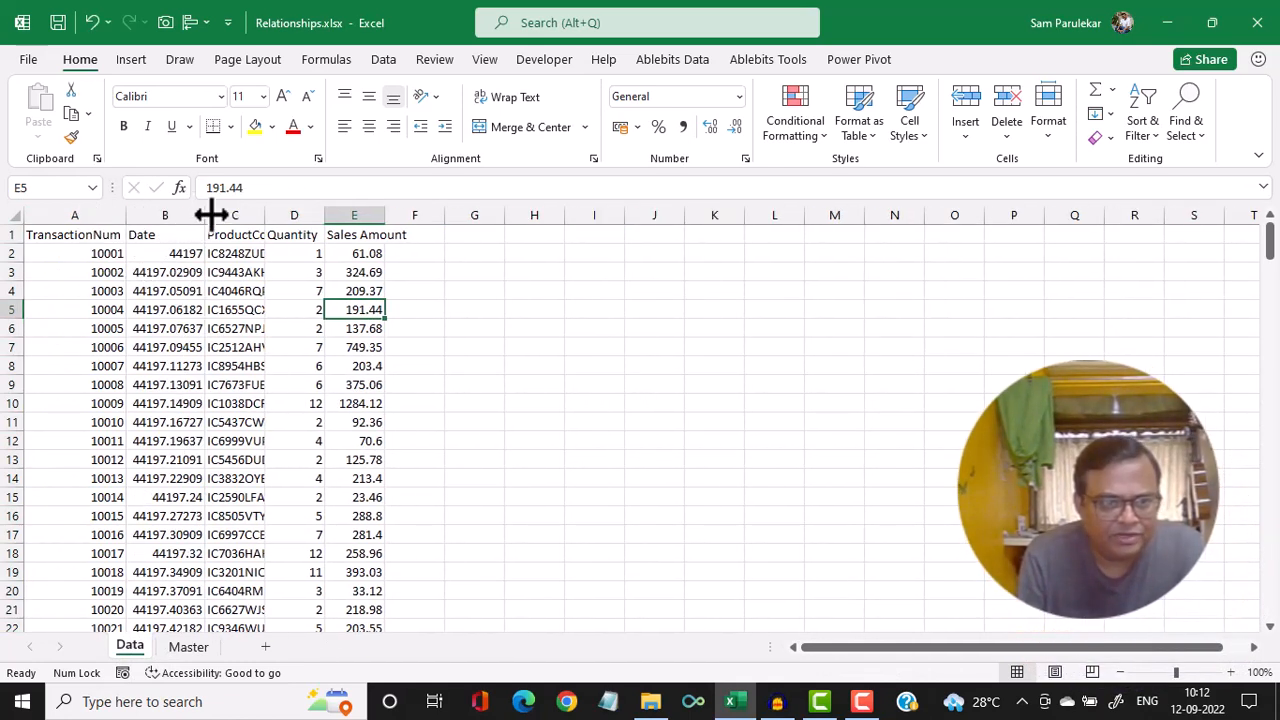
{"action": "double_click", "coordinate": [264, 213]}
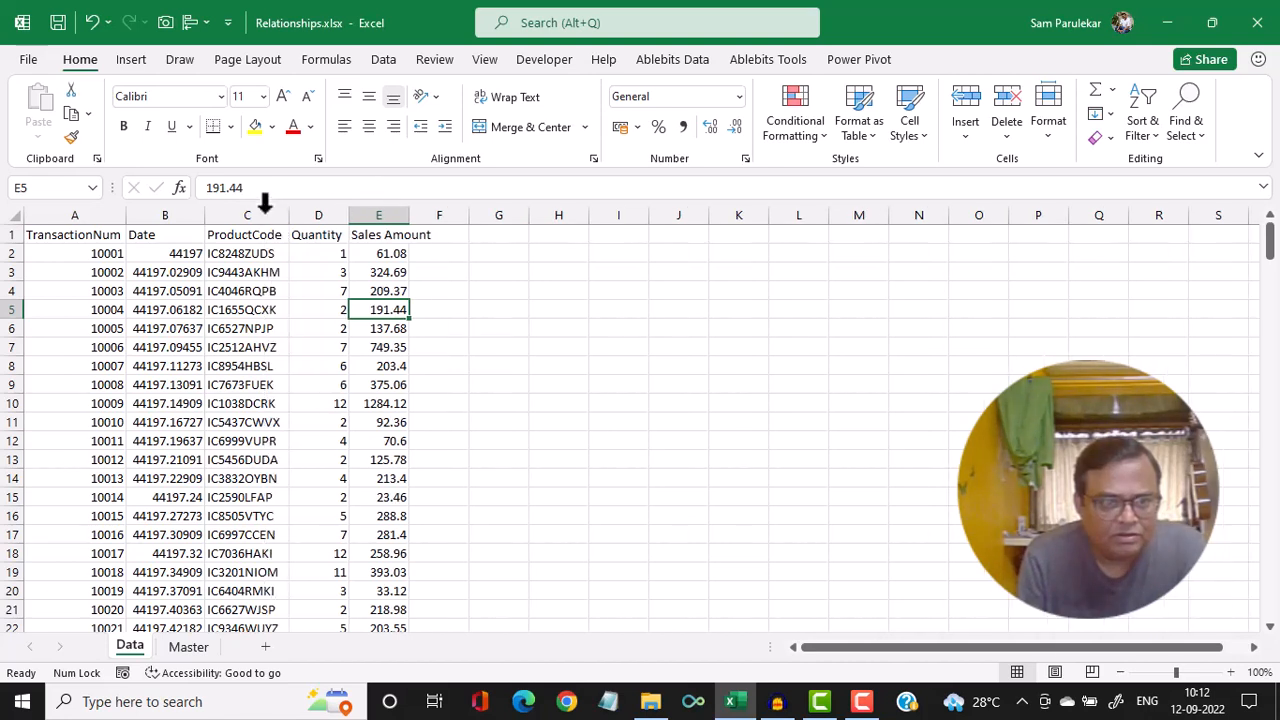
{"action": "double_click", "coordinate": [345, 215]}
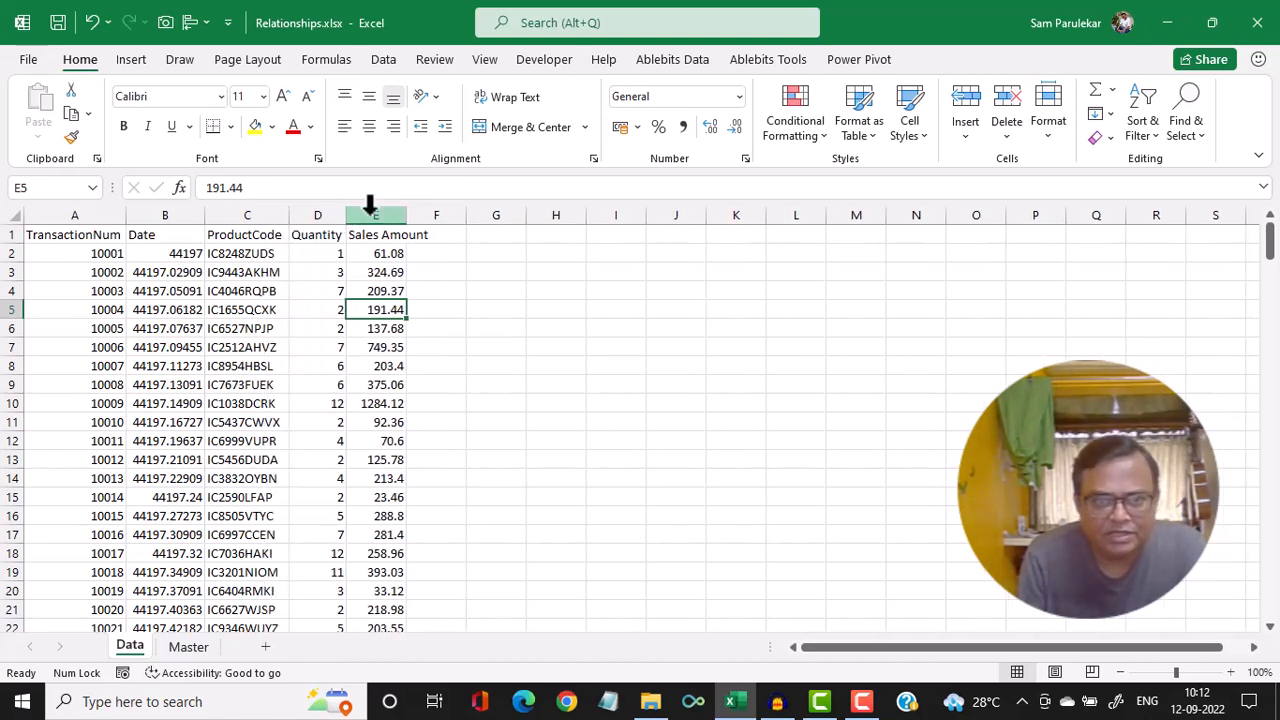
{"action": "left_click_drag", "start_coordinate": [412, 214], "coordinate": [410, 215]}
{"action": "double_click", "coordinate": [410, 214]}
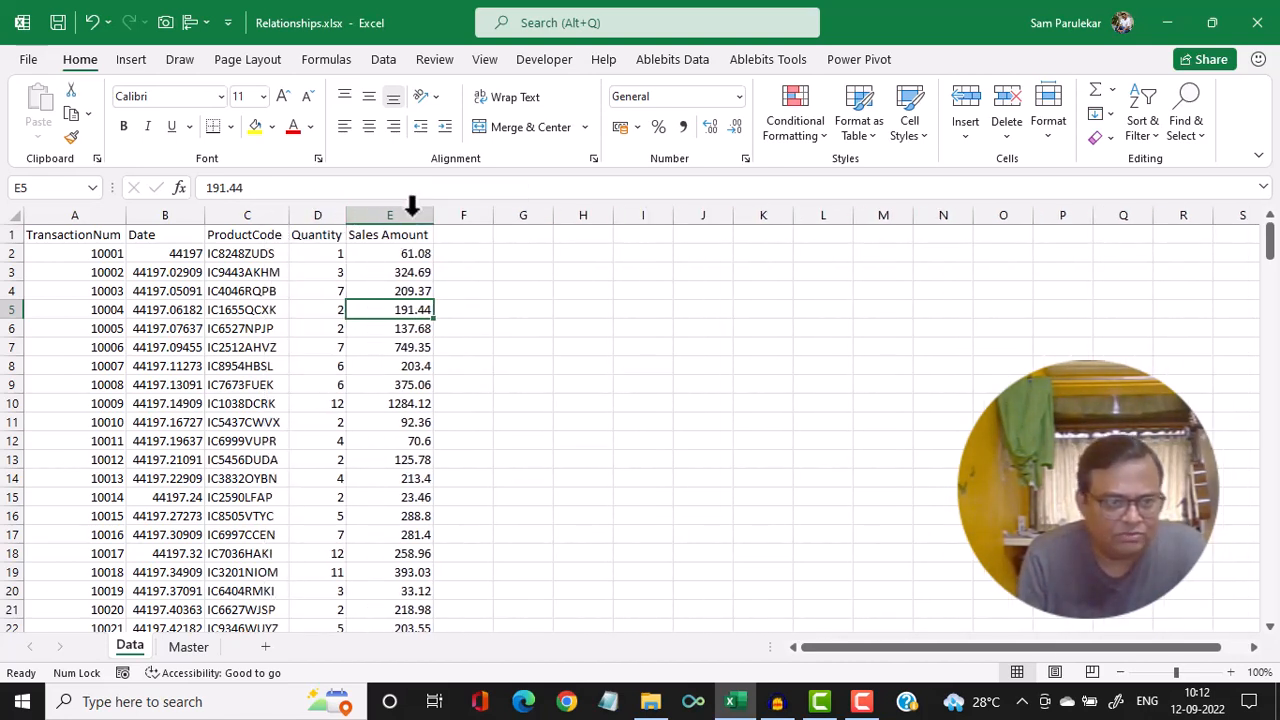
Center-align the TransactionNum and Date columns
{"action": "left_click", "coordinate": [88, 214]}
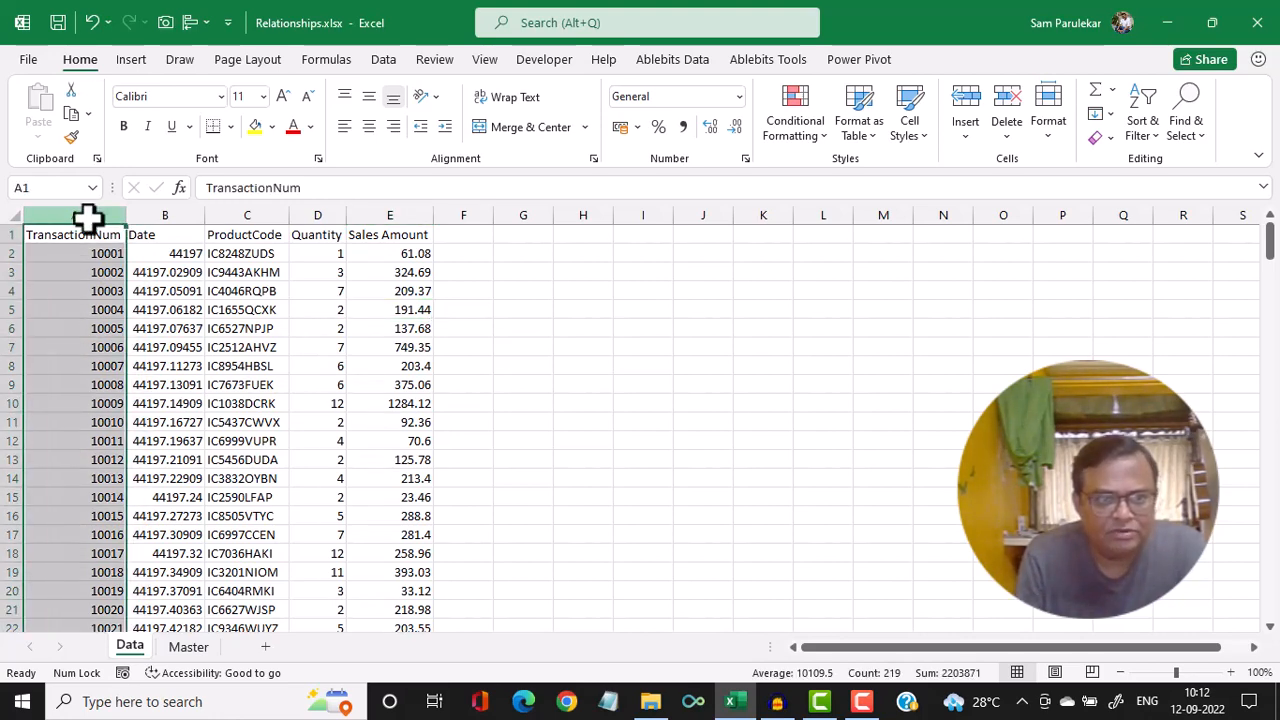
{"action": "left_click", "coordinate": [369, 127]}
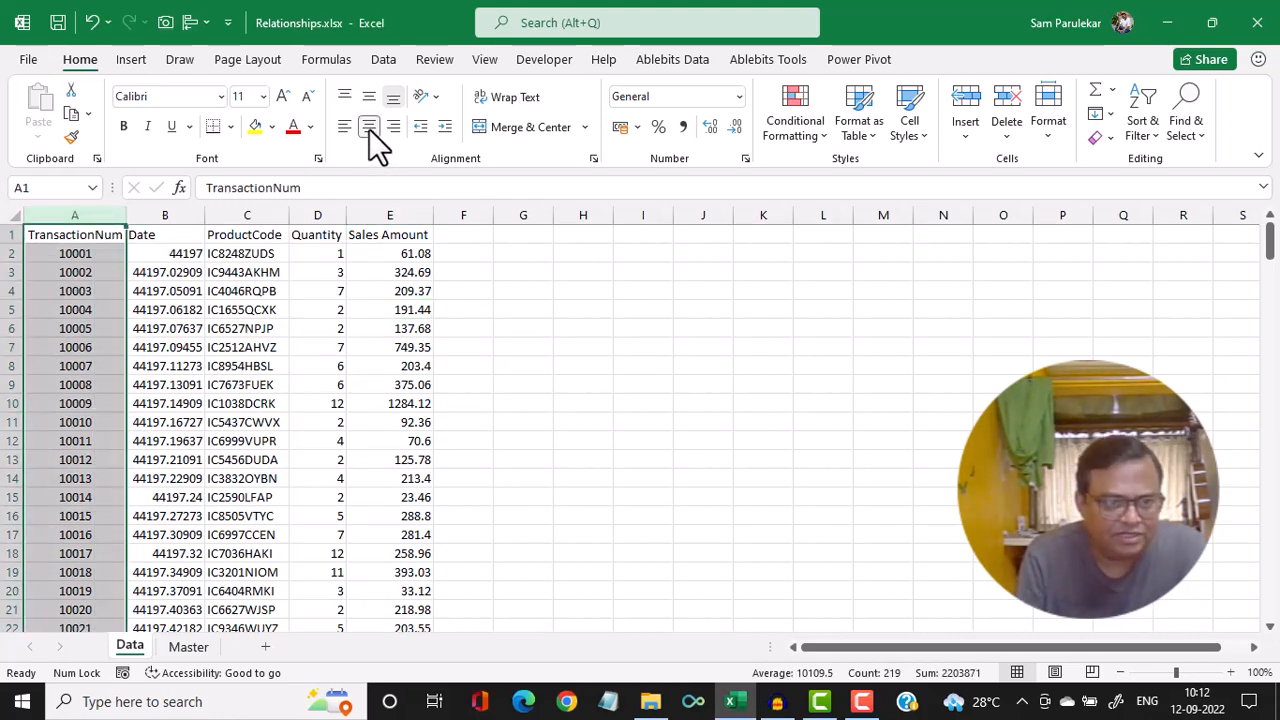
{"action": "left_click", "coordinate": [181, 213]}
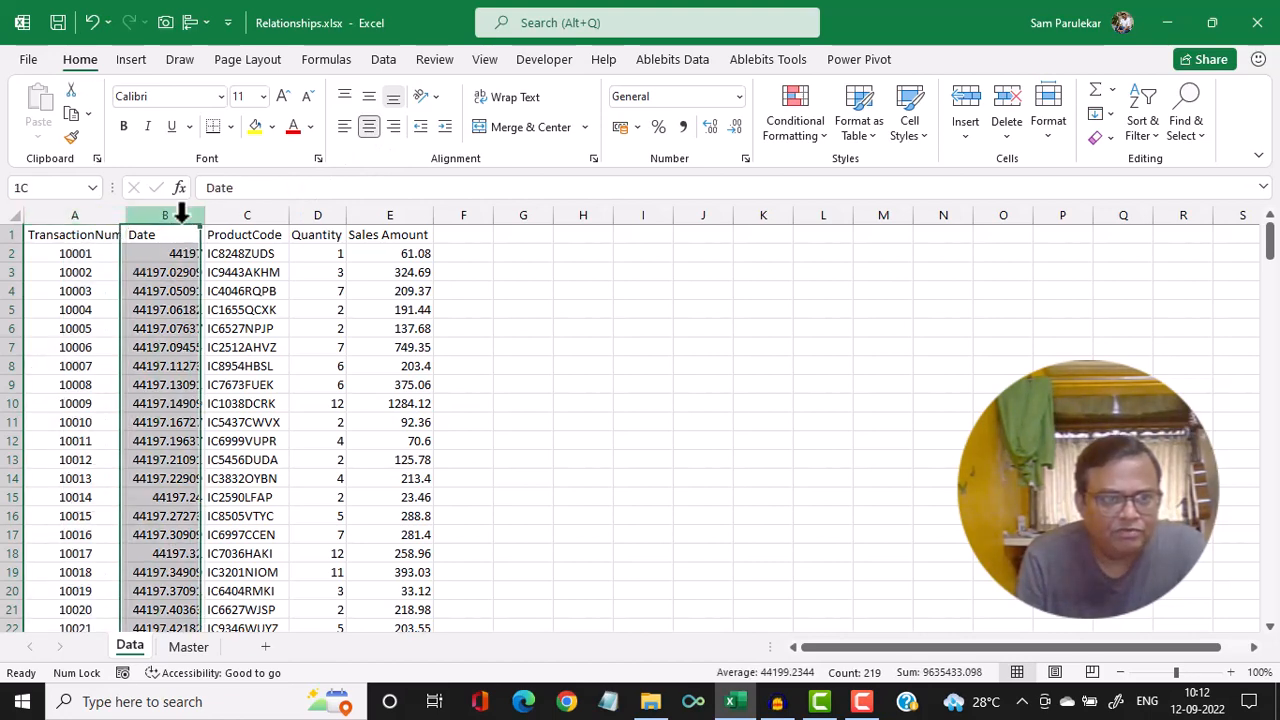
{"action": "left_click", "coordinate": [372, 126]}
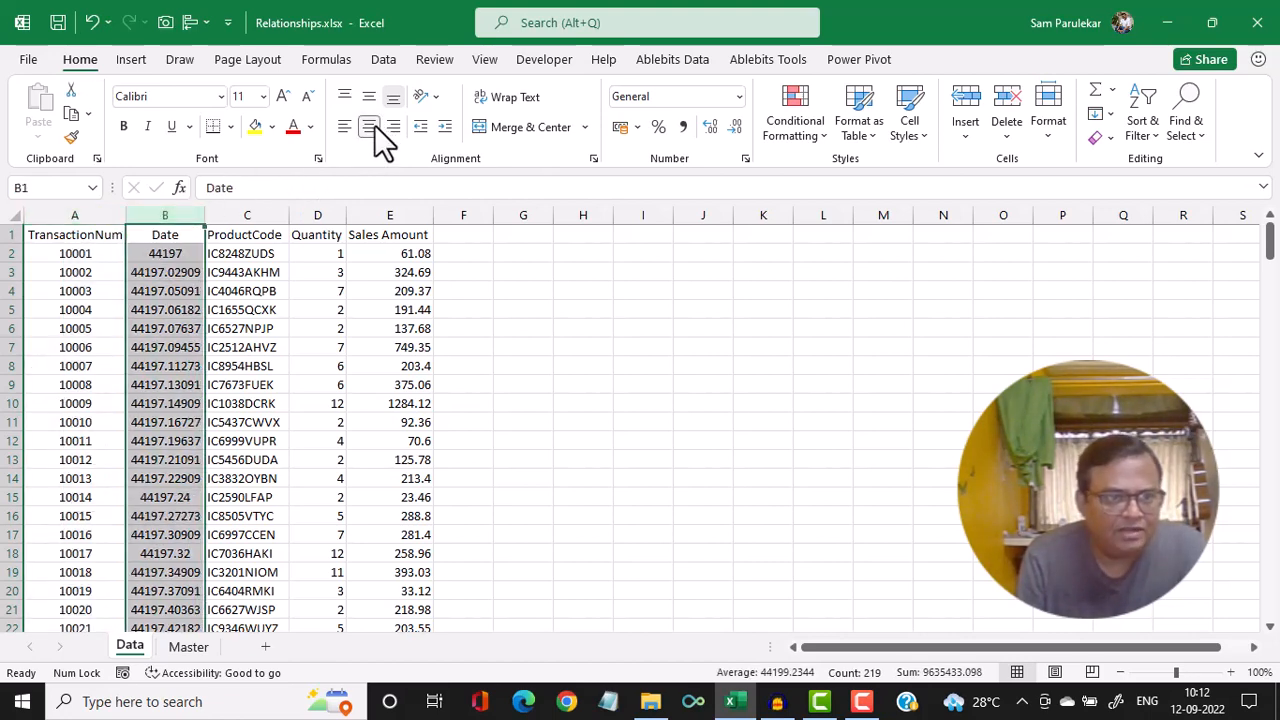
Format the Date column as a date using the 14-03-2012 type without the asterisk
{"action": "right_click", "coordinate": [176, 260]}
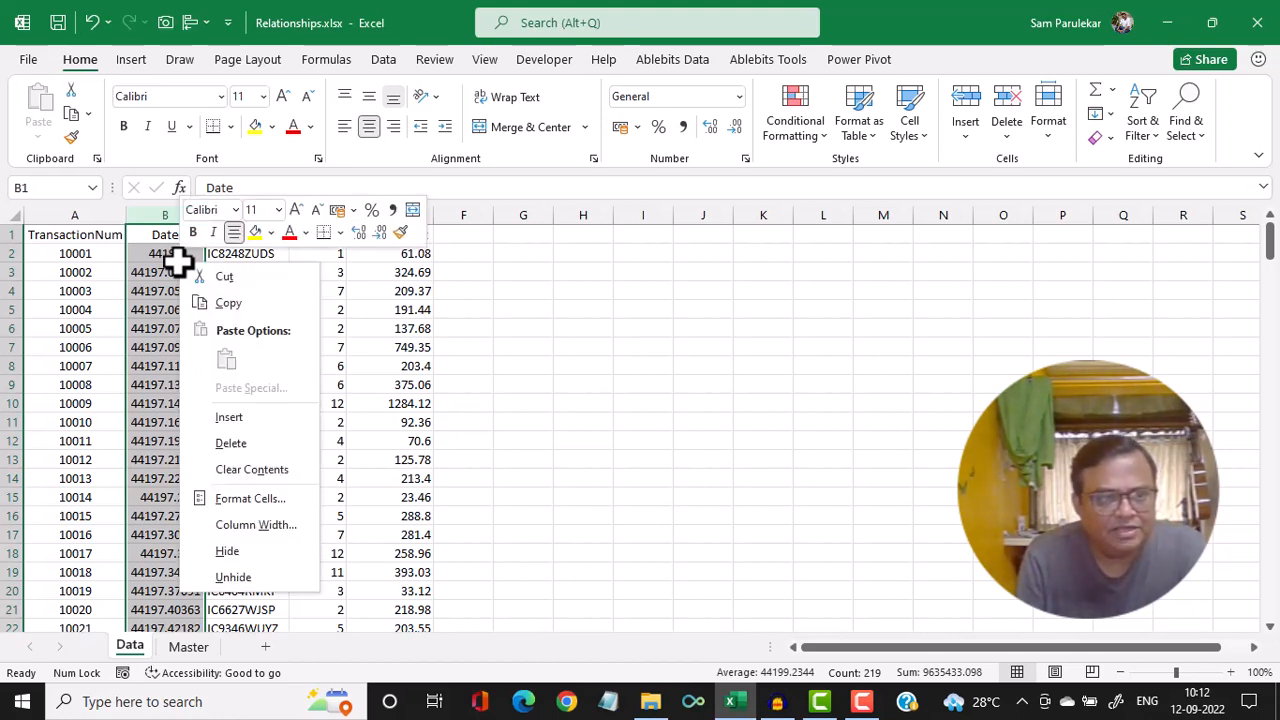
{"action": "left_click", "coordinate": [238, 494]}
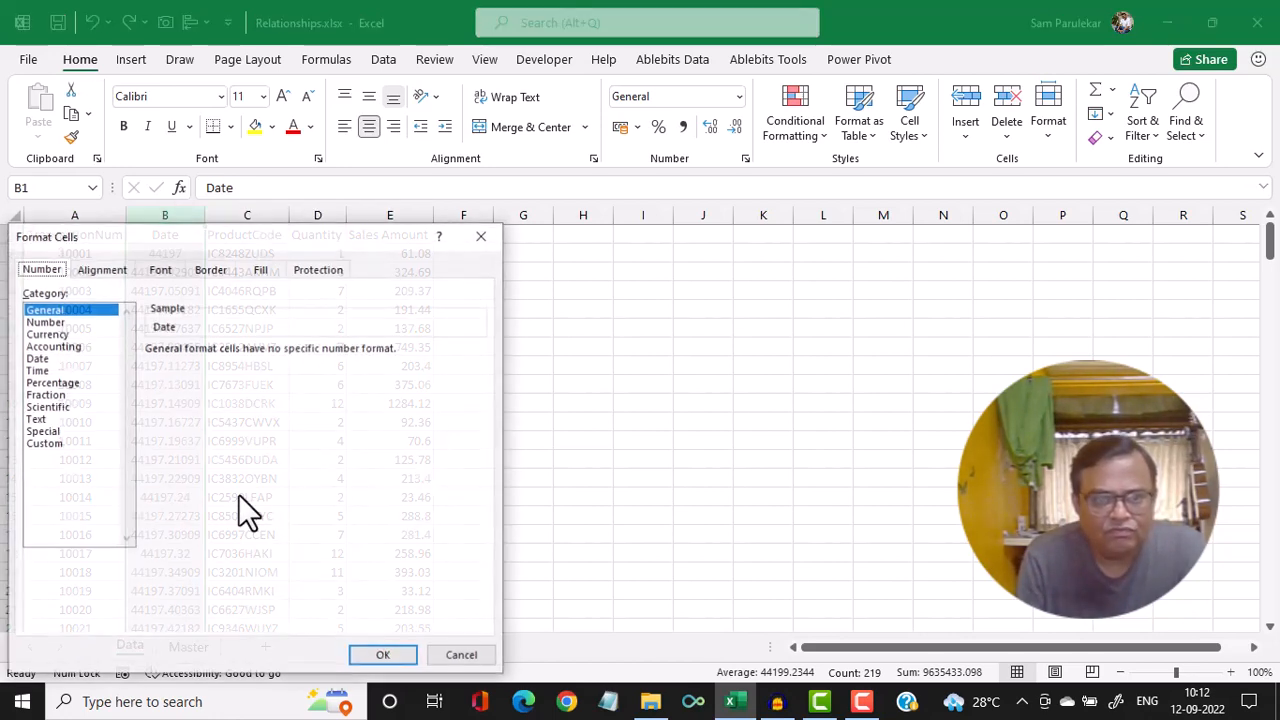
{"action": "left_click", "coordinate": [36, 358]}
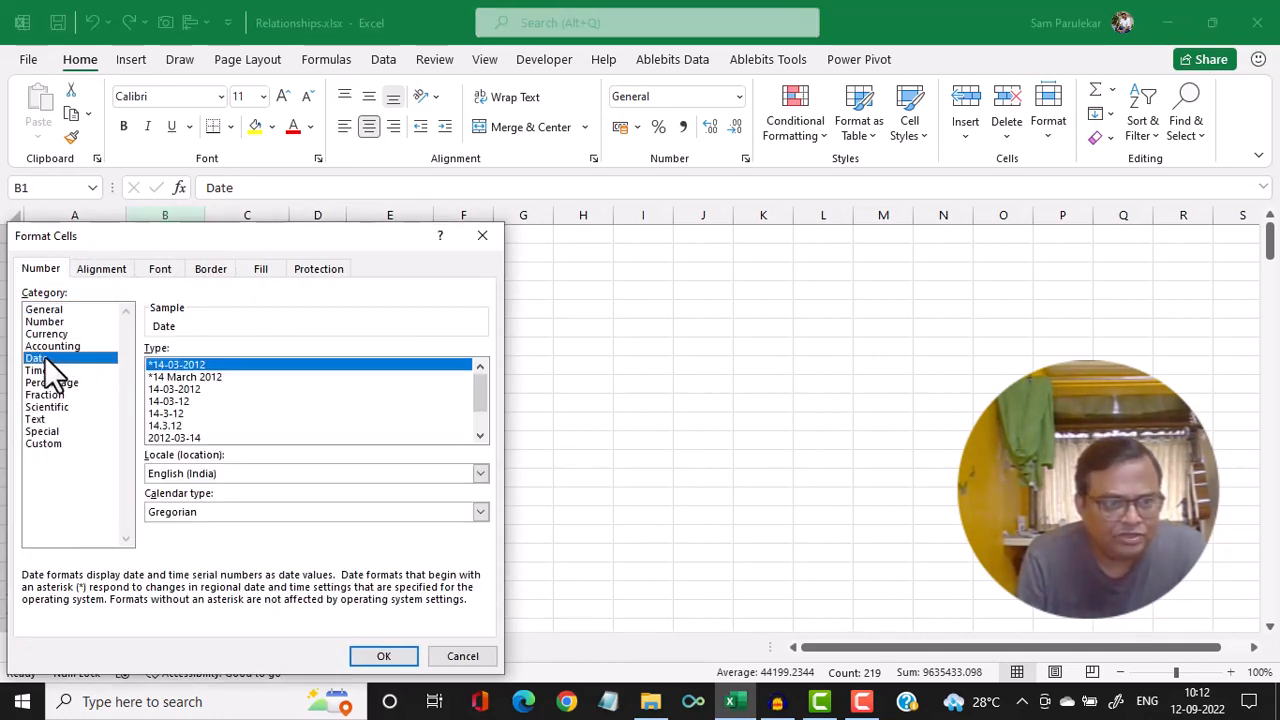
{"action": "left_click", "coordinate": [185, 391]}
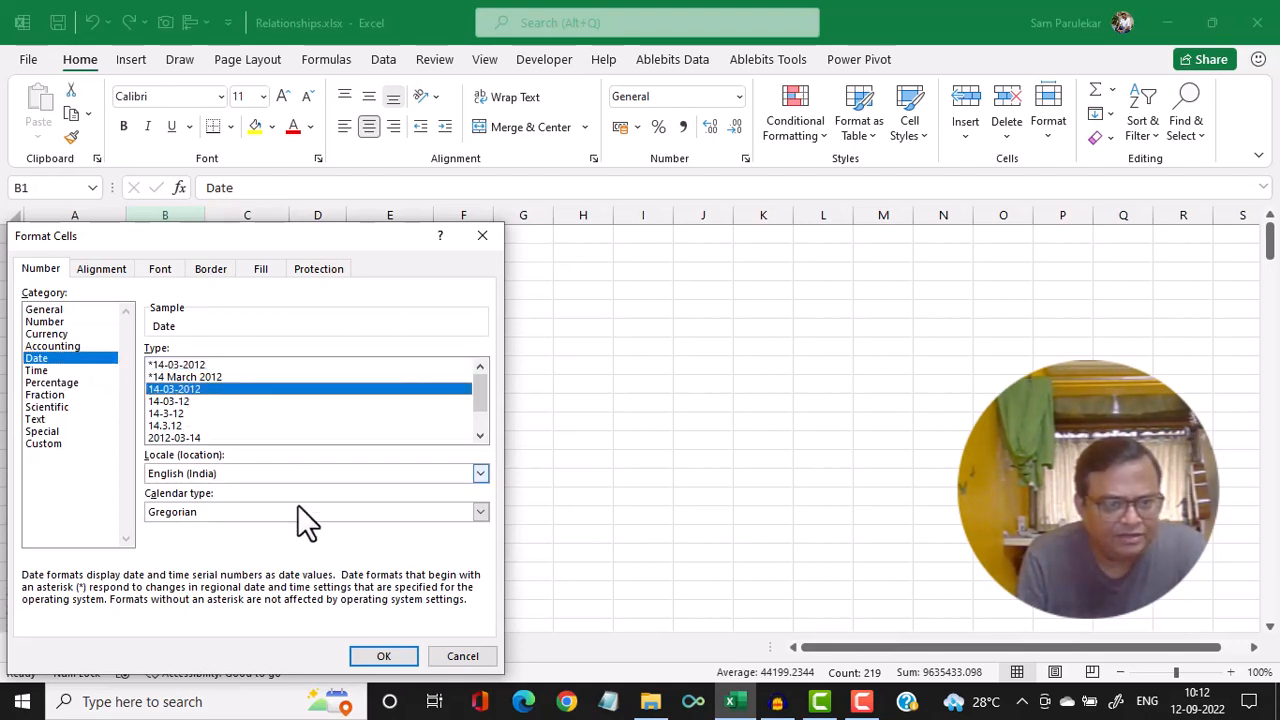
{"action": "left_click", "coordinate": [380, 657]}
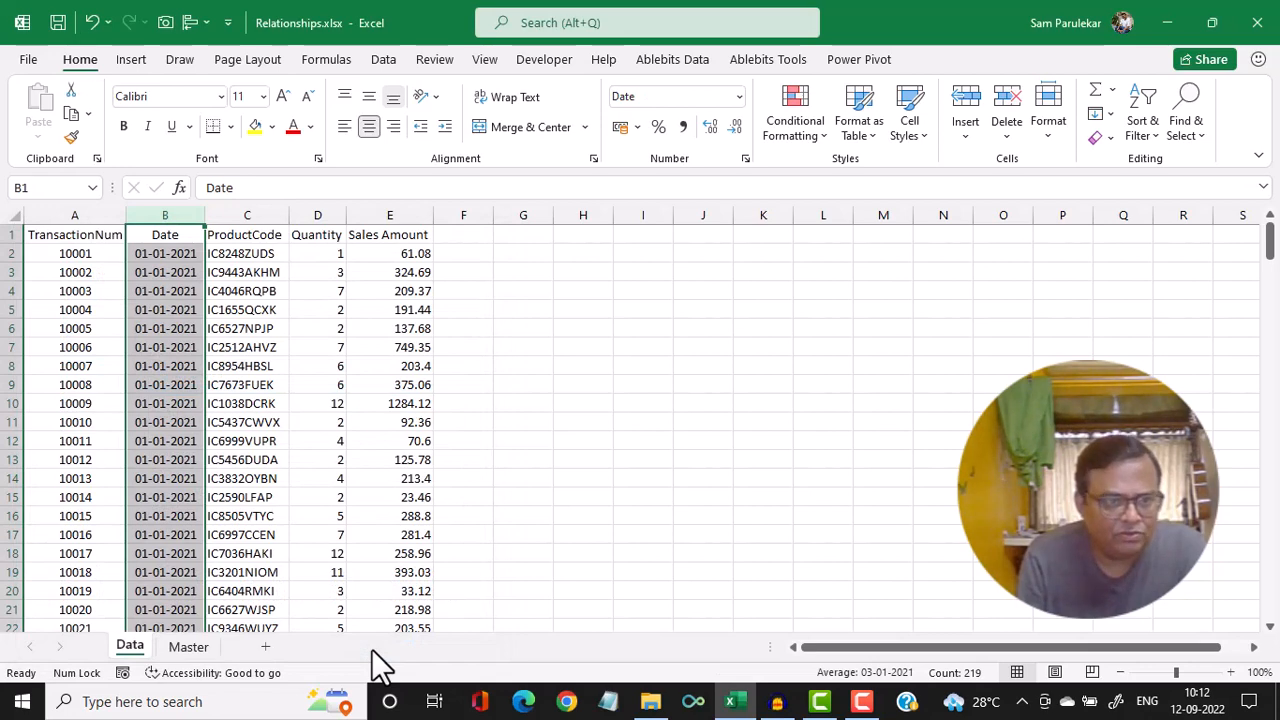
Center-align the ProductCode and Quantity columns
{"action": "left_click", "coordinate": [266, 212]}
{"action": "left_click", "coordinate": [368, 128]}
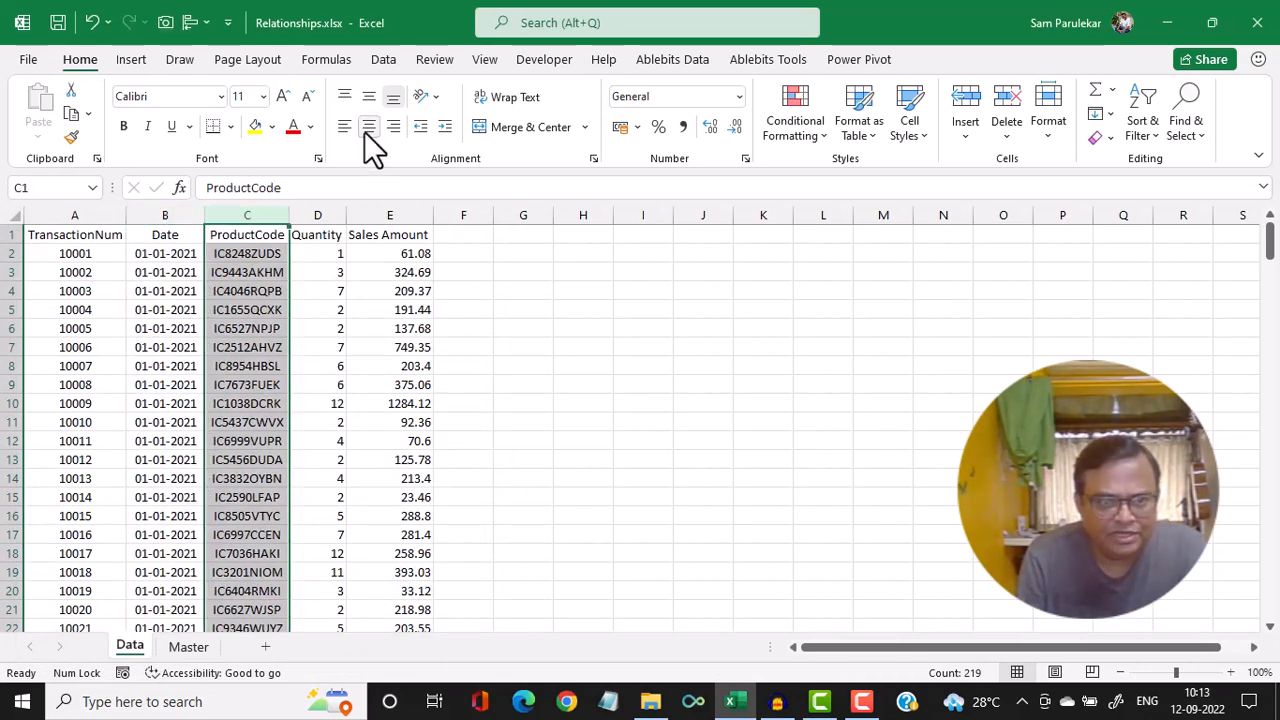
{"action": "left_click", "coordinate": [329, 213]}
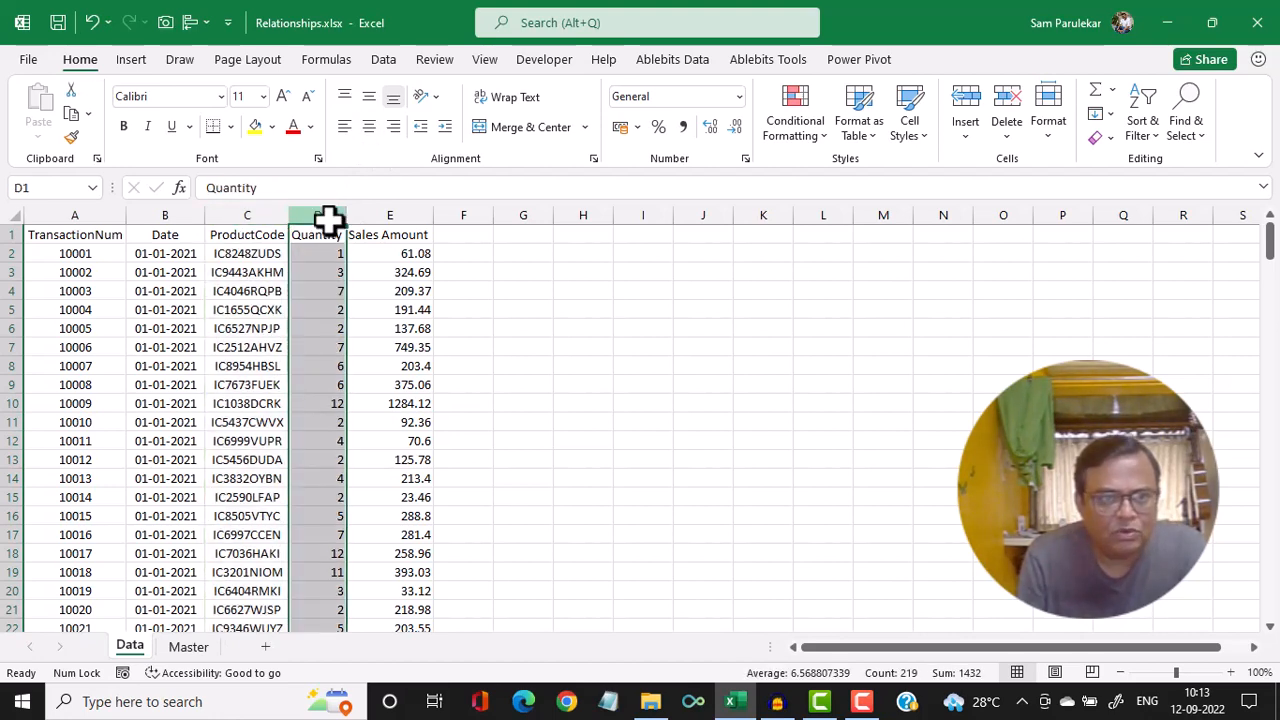
{"action": "left_click", "coordinate": [366, 128]}
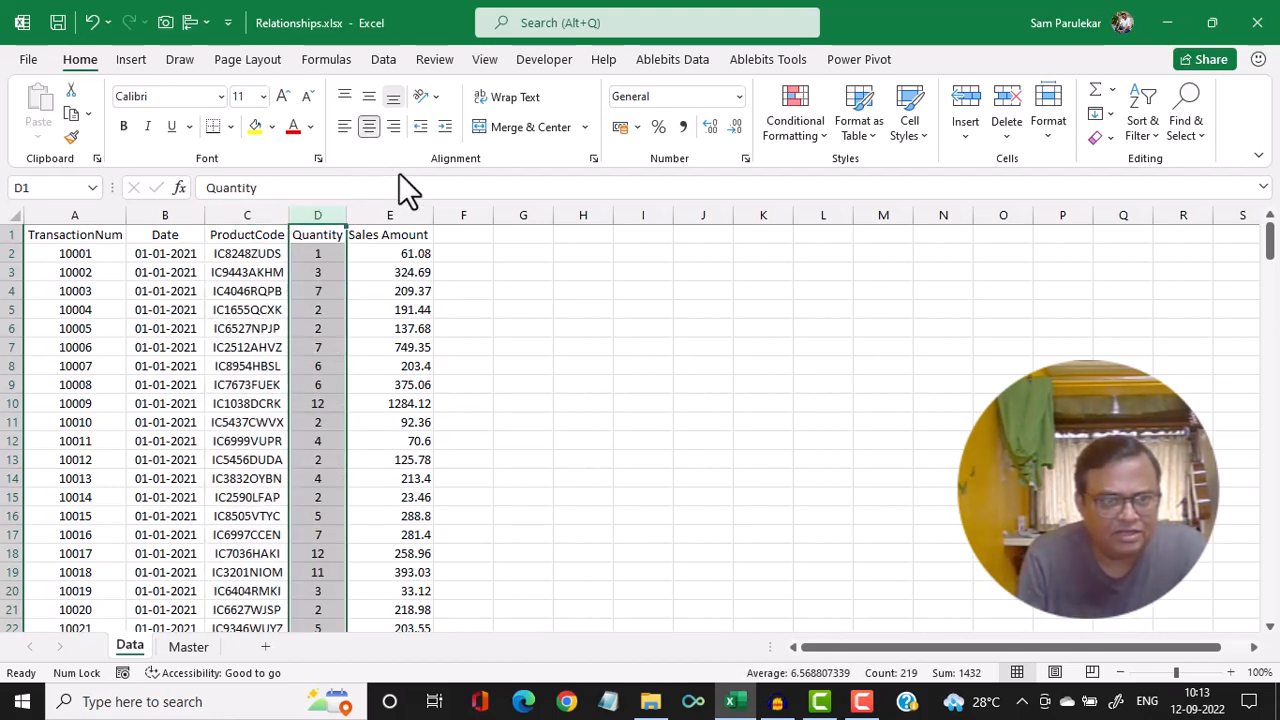
Apply the rupee accounting number format to the Sales Amount column and make the headers in A1:E1 bold
{"action": "left_click", "coordinate": [401, 204]}
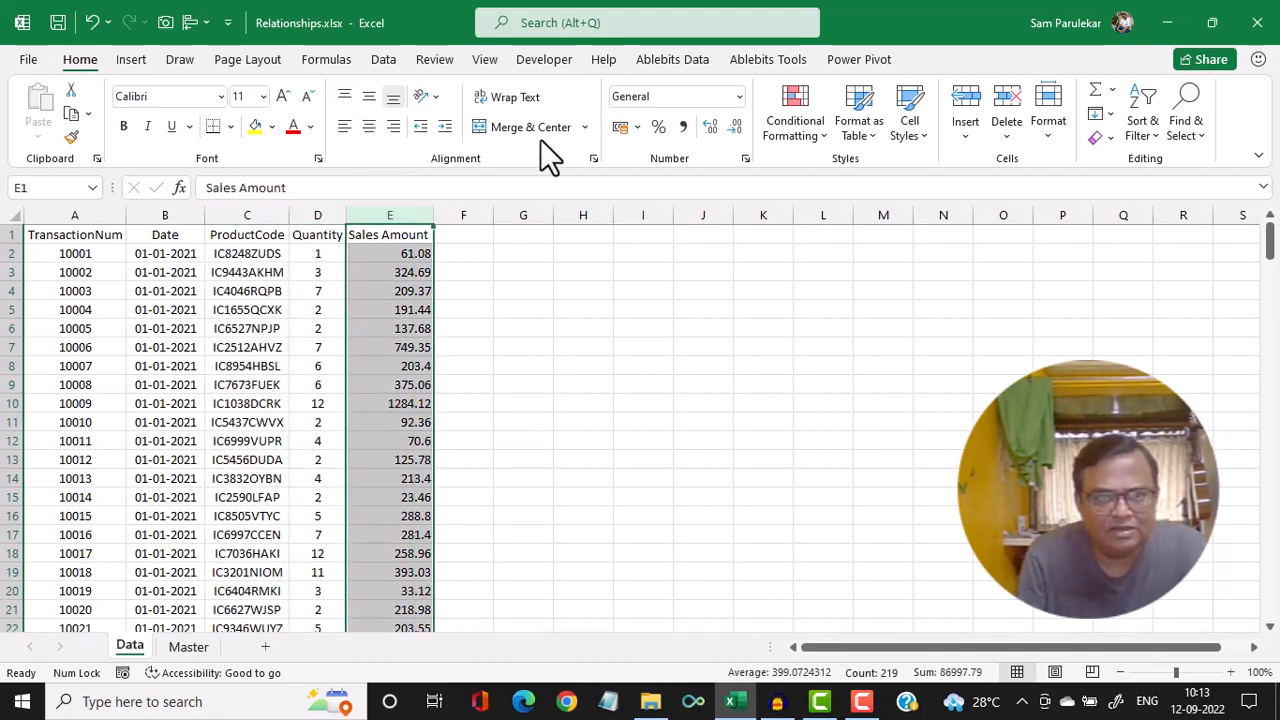
{"action": "left_click", "coordinate": [620, 127]}
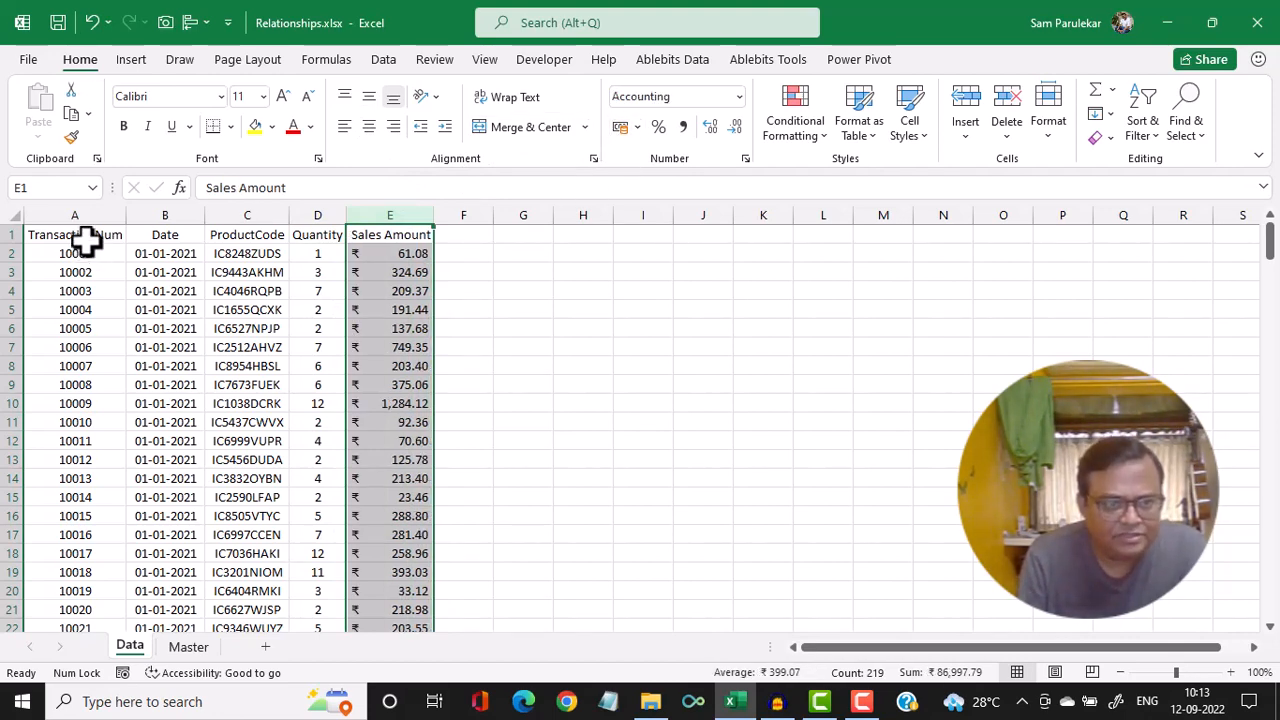
{"action": "left_click_drag", "start_coordinate": [85, 240], "coordinate": [380, 240]}
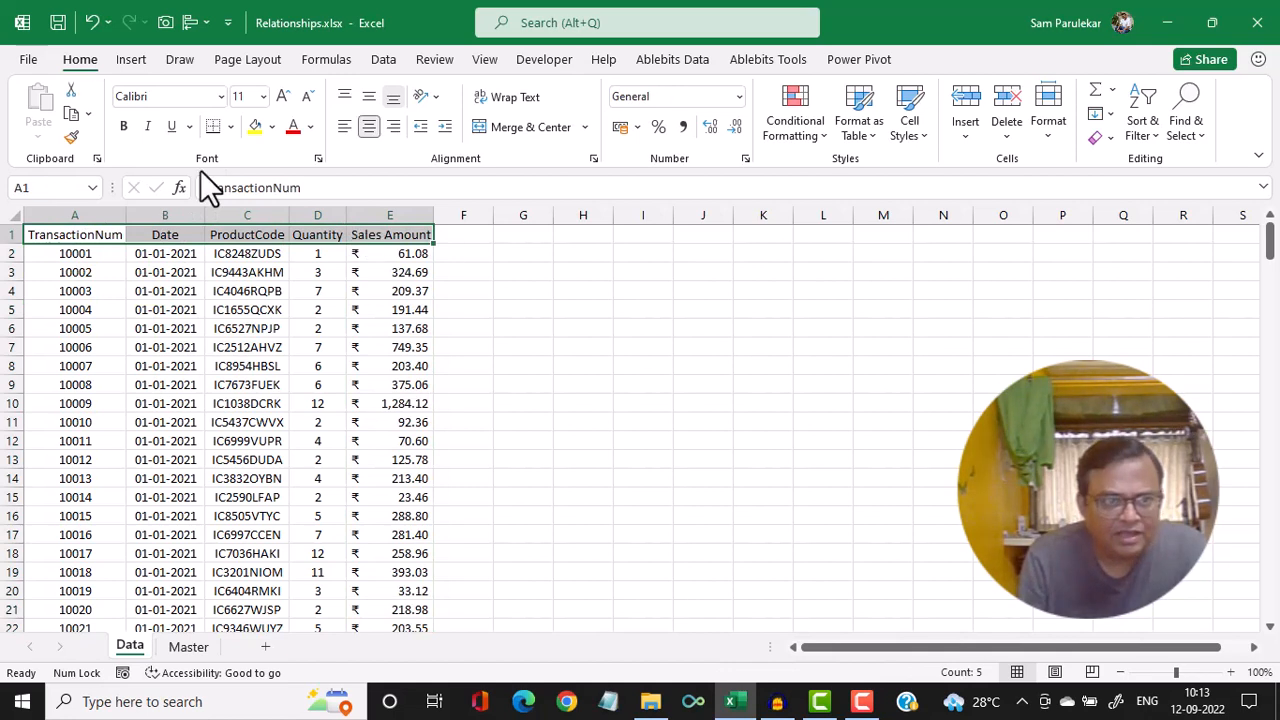
{"action": "left_click", "coordinate": [123, 126]}
{"action": "left_click", "coordinate": [480, 336]}
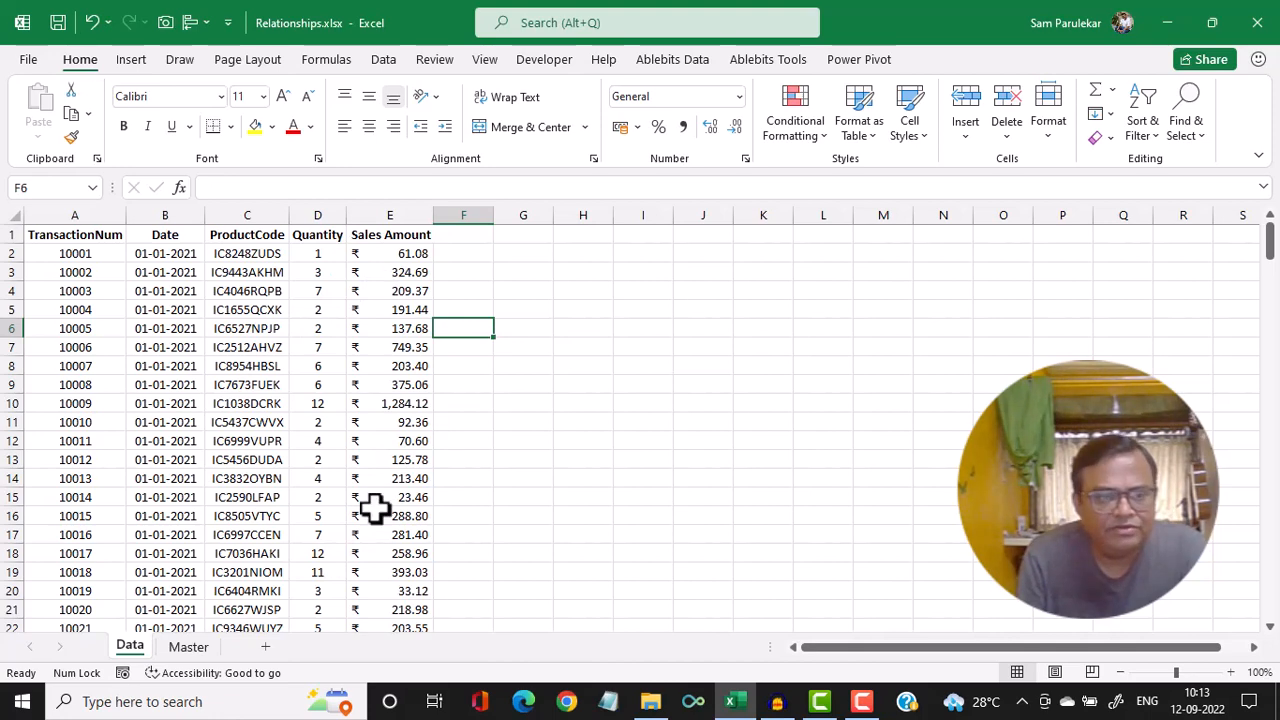
On the Master sheet, AutoFit the widths of columns A through F to their contents
{"action": "left_click", "coordinate": [190, 647]}
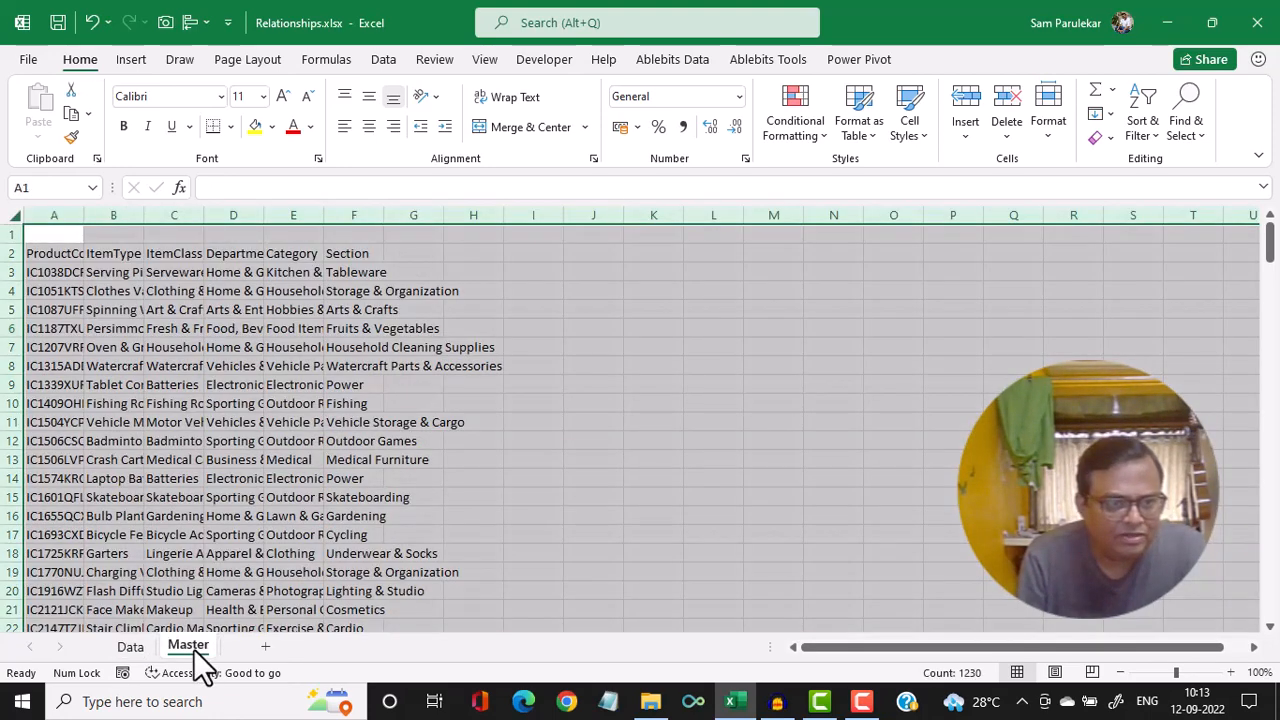
{"action": "left_click", "coordinate": [80, 253]}
{"action": "double_click", "coordinate": [85, 212]}
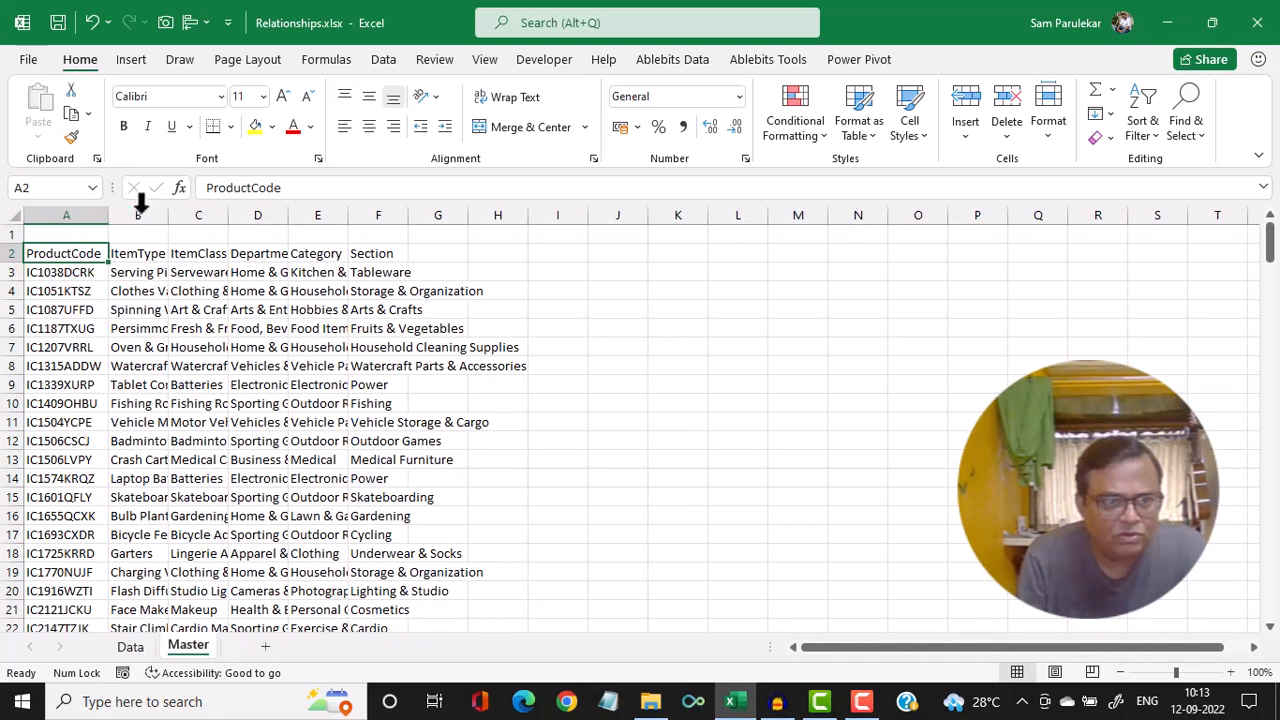
{"action": "double_click", "coordinate": [168, 213]}
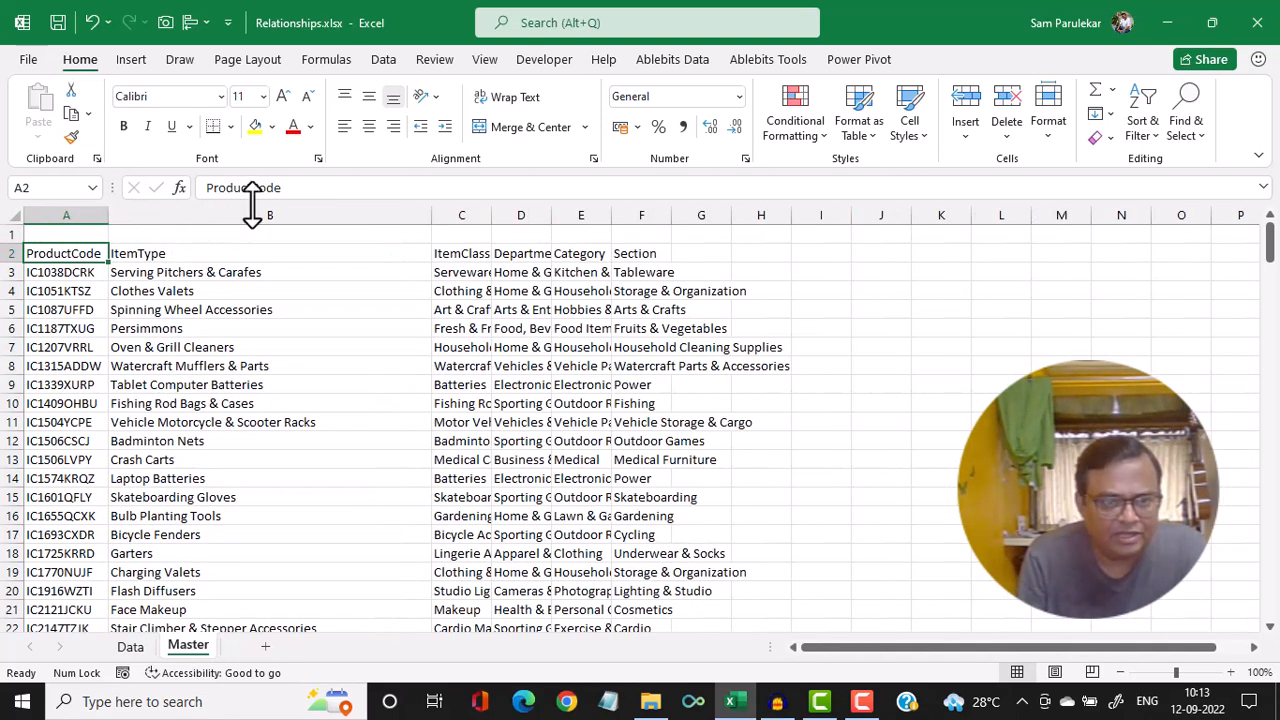
{"action": "double_click", "coordinate": [491, 211]}
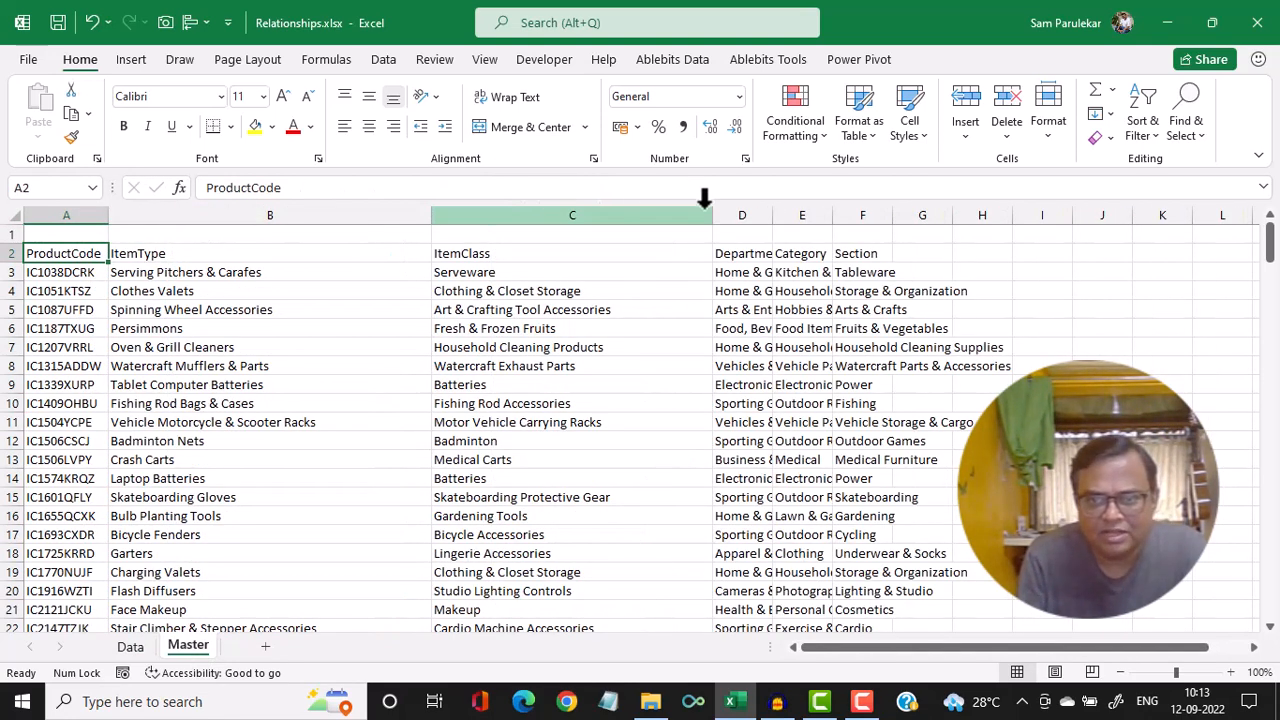
{"action": "double_click", "coordinate": [771, 216]}
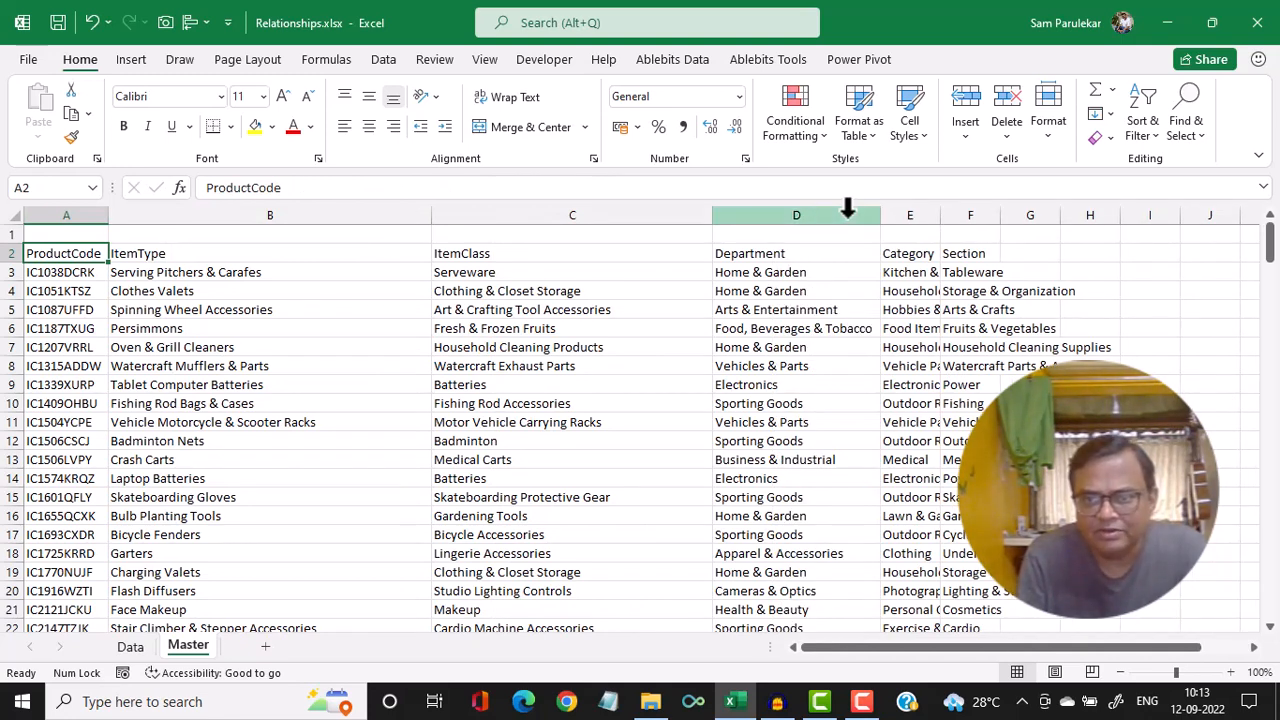
{"action": "double_click", "coordinate": [936, 215]}
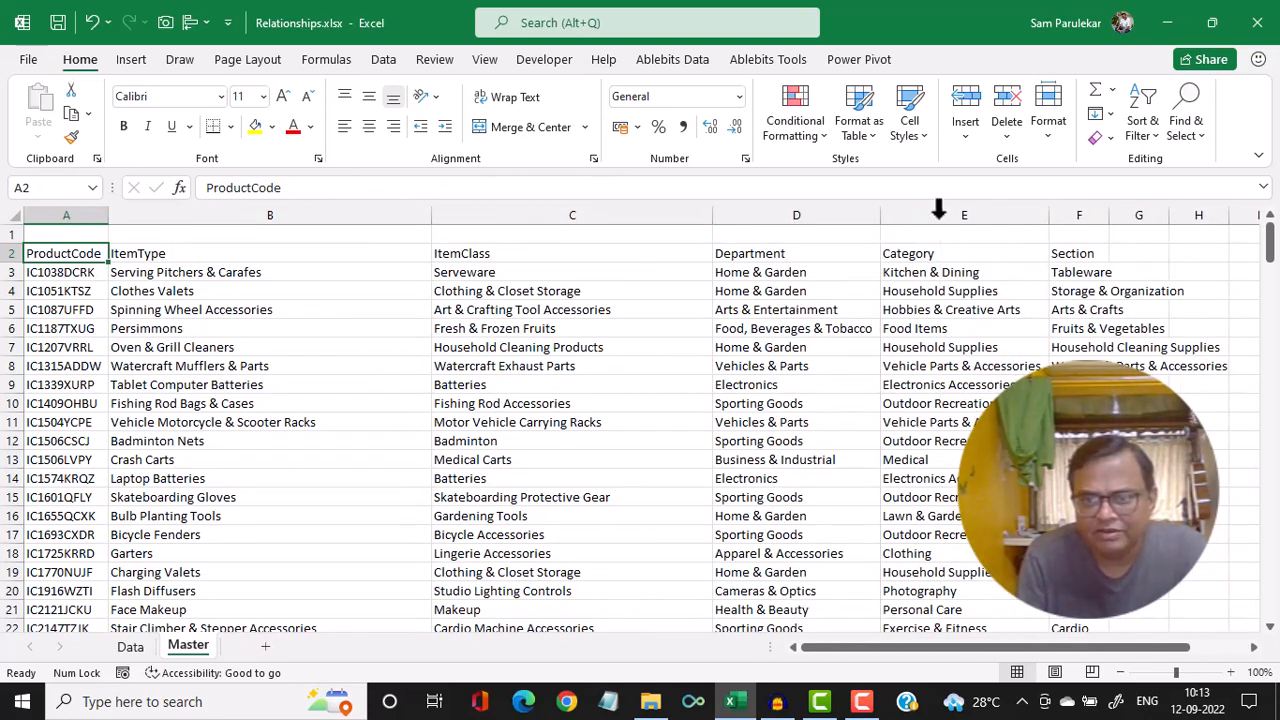
{"action": "double_click", "coordinate": [1109, 214]}
{"action": "left_click", "coordinate": [1111, 210]}
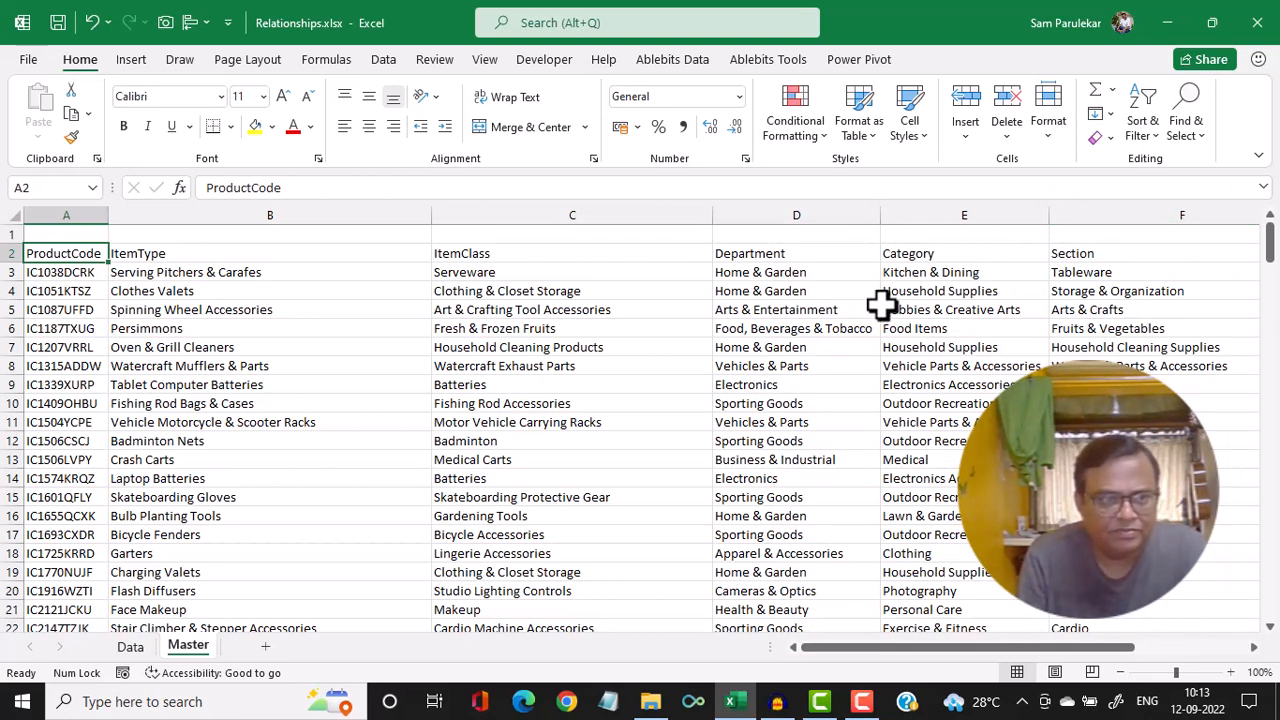
Delete the blank first row above the headers on the Master sheet
{"action": "left_click", "coordinate": [8, 234]}
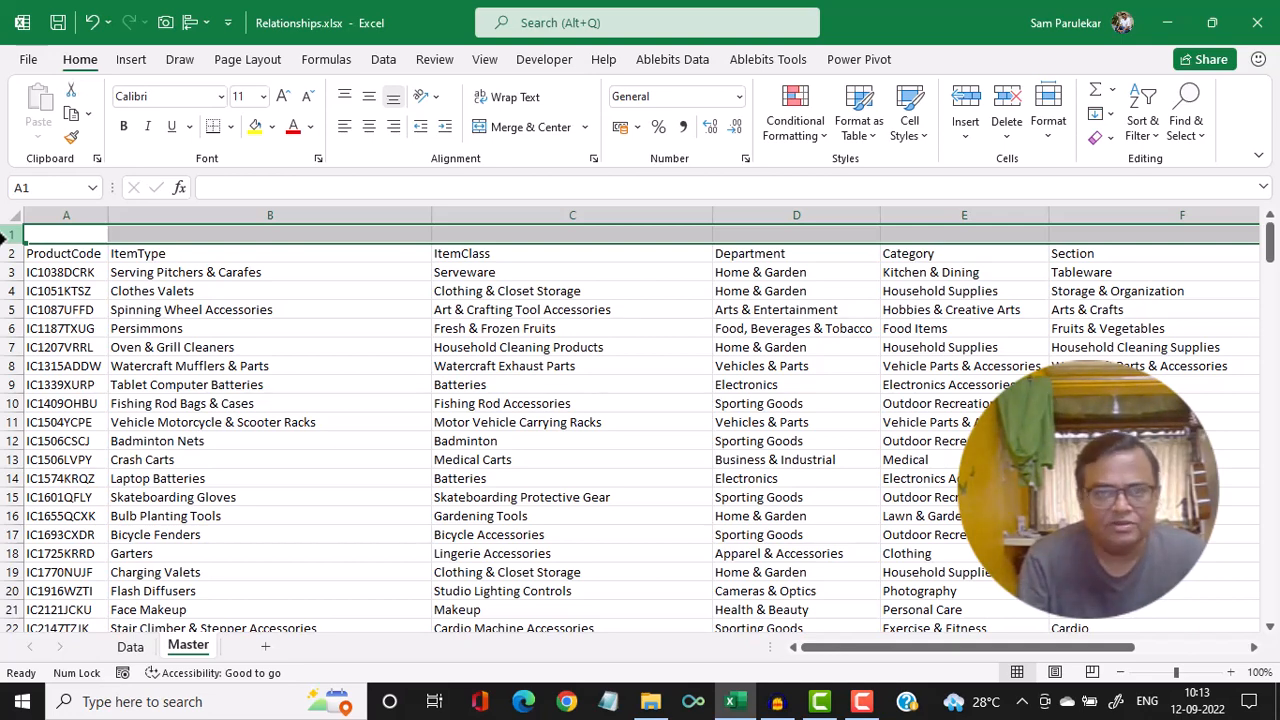
{"action": "key", "text": "ctrl+minus"}
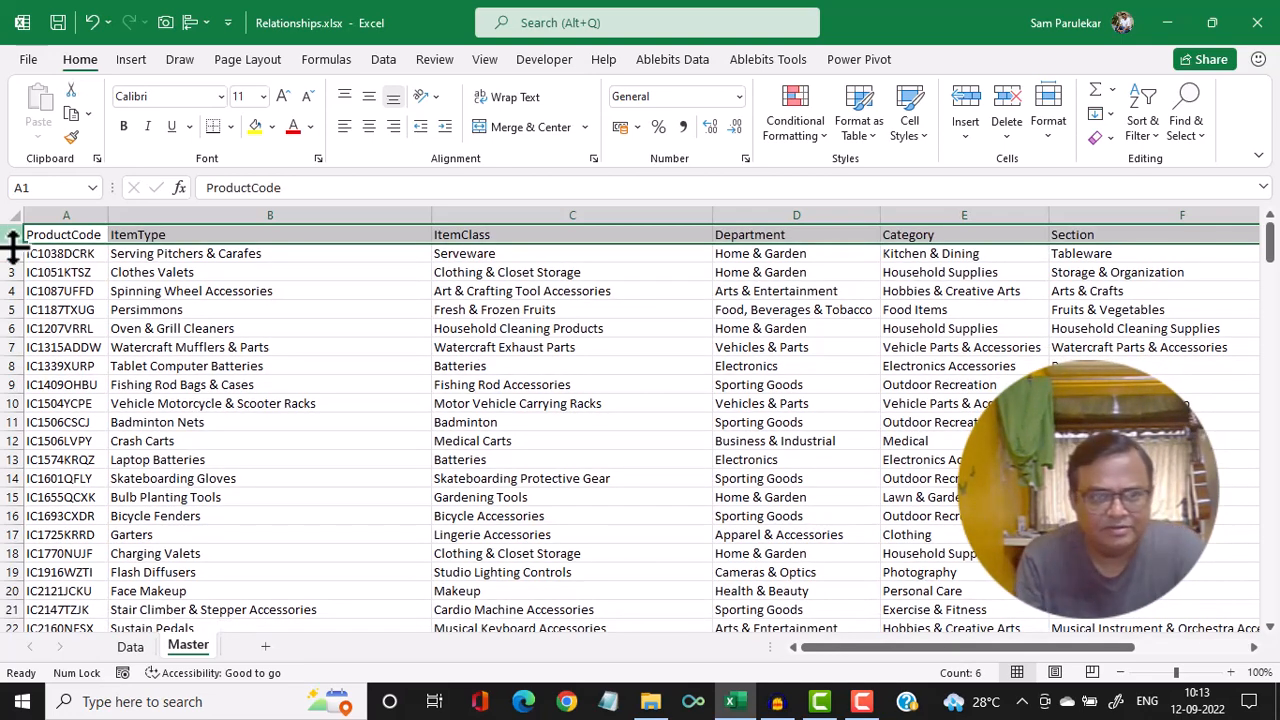
{"action": "left_click", "coordinate": [204, 352]}
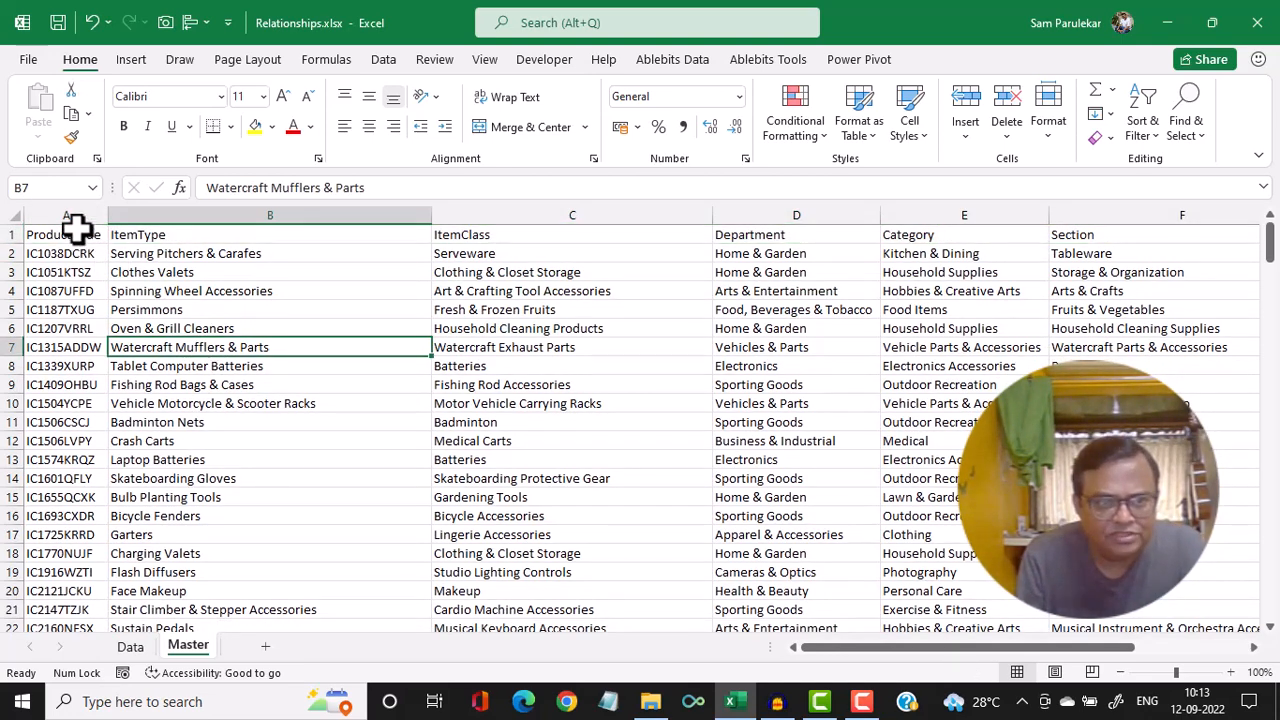
{"action": "left_click_drag", "start_coordinate": [77, 232], "coordinate": [1072, 217]}
{"action": "key", "text": "Right"}
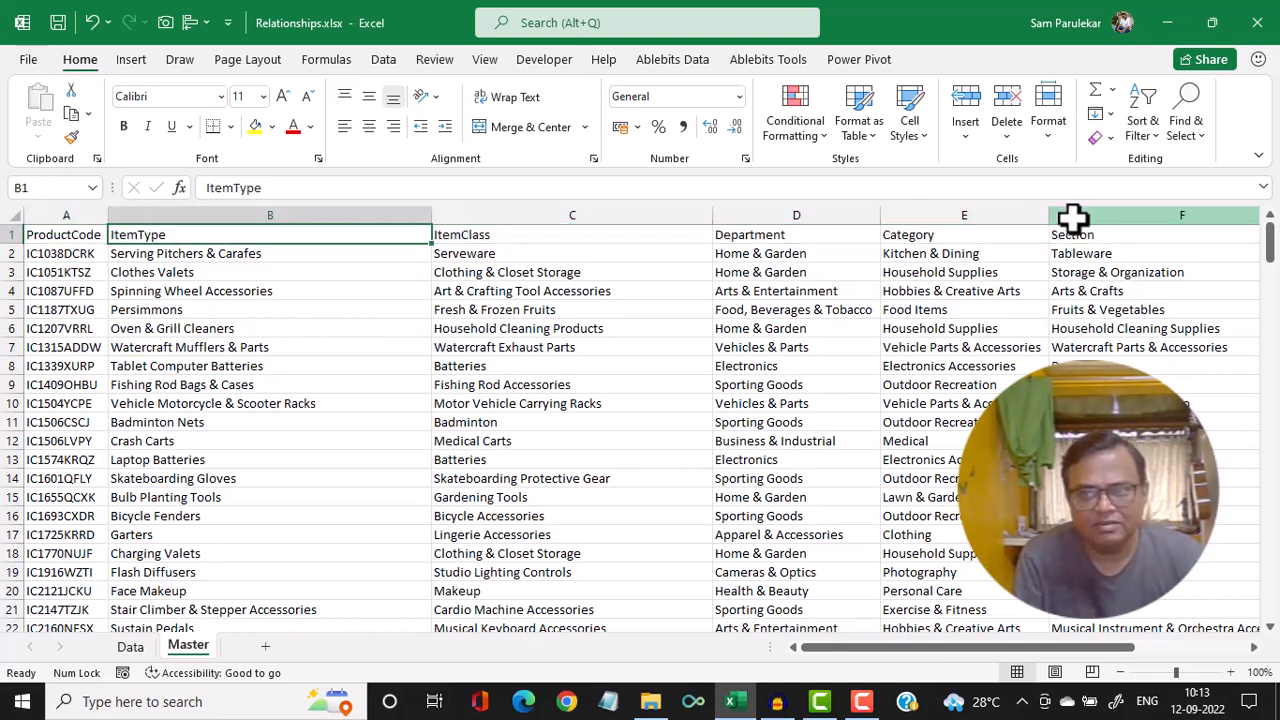
{"action": "key", "text": "Right"}
{"action": "key", "text": "Right"}
{"action": "key", "text": "Right"}
{"action": "key", "text": "Right"}
{"action": "key", "text": "Right"}
{"action": "key", "text": "Right"}
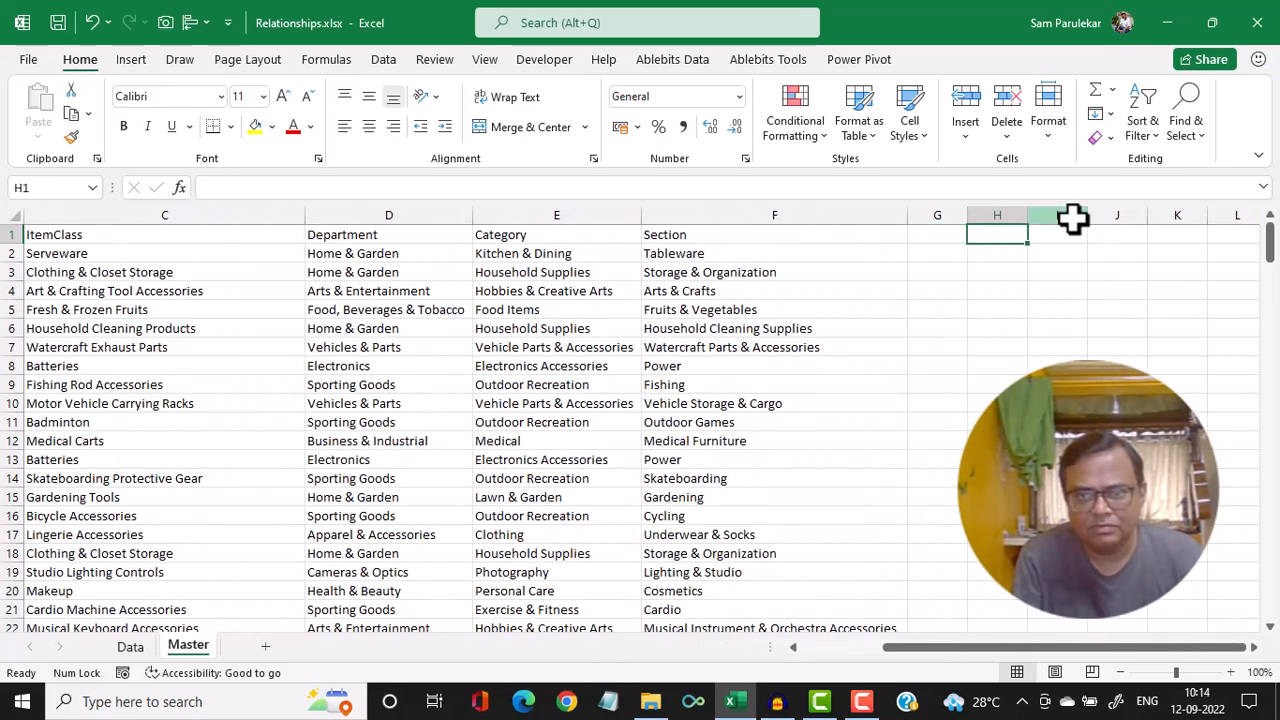
{"action": "key", "text": "Left"}
Make the headers in A1:F1 on the Master sheet bold
{"action": "key", "text": "ctrl+Home"}
{"action": "key", "text": "shift+Right"}
{"action": "key", "text": "shift+Right"}
{"action": "key", "text": "shift+Right"}
{"action": "key", "text": "shift+Right"}
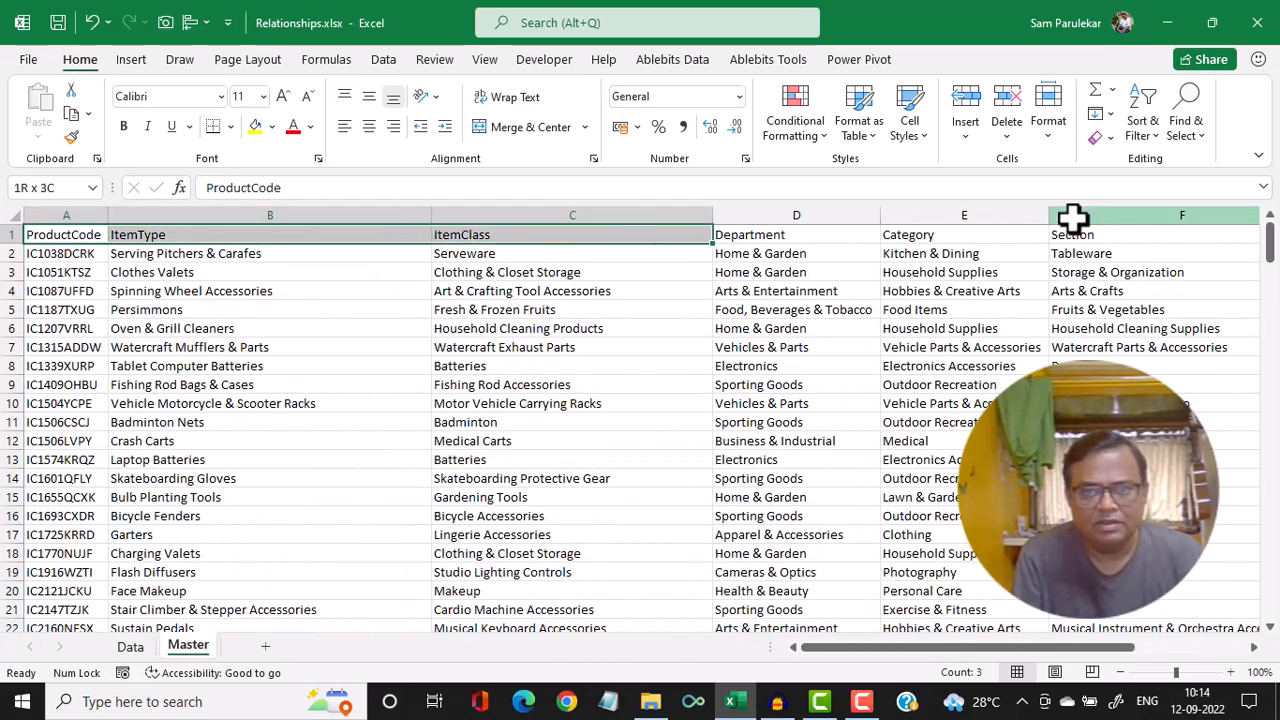
{"action": "key", "text": "shift+Right"}
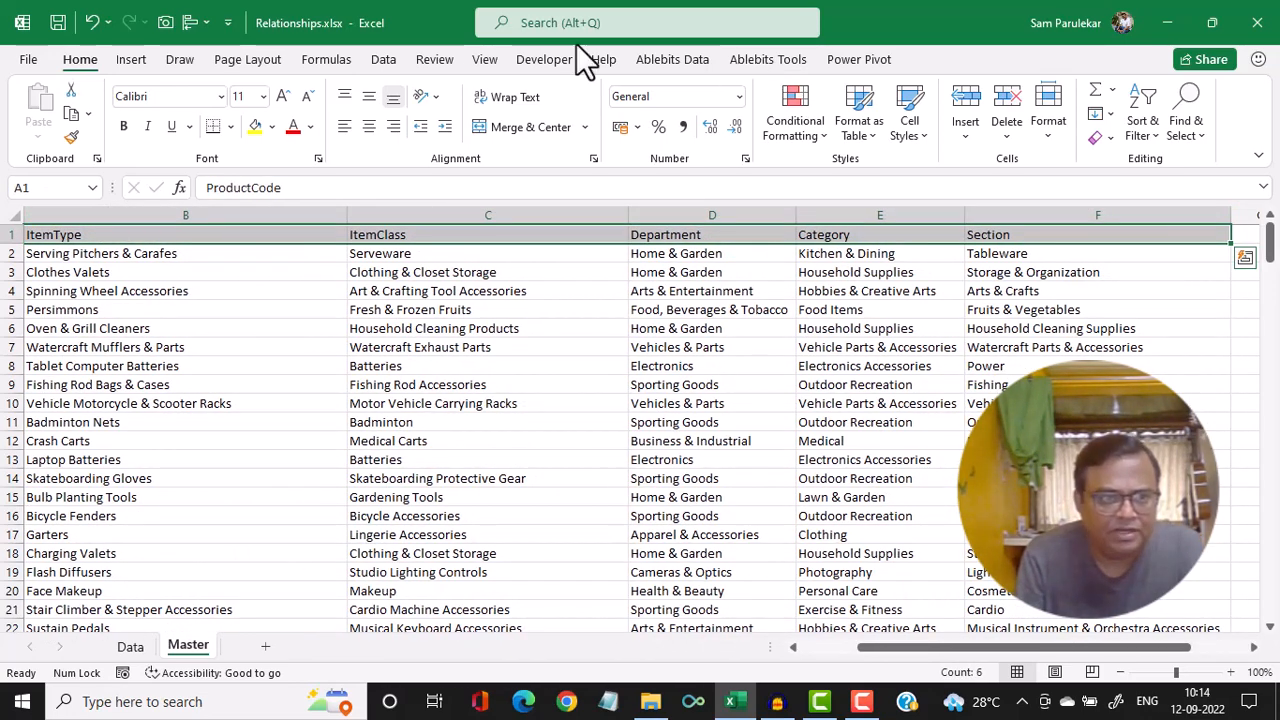
{"action": "left_click", "coordinate": [124, 126]}
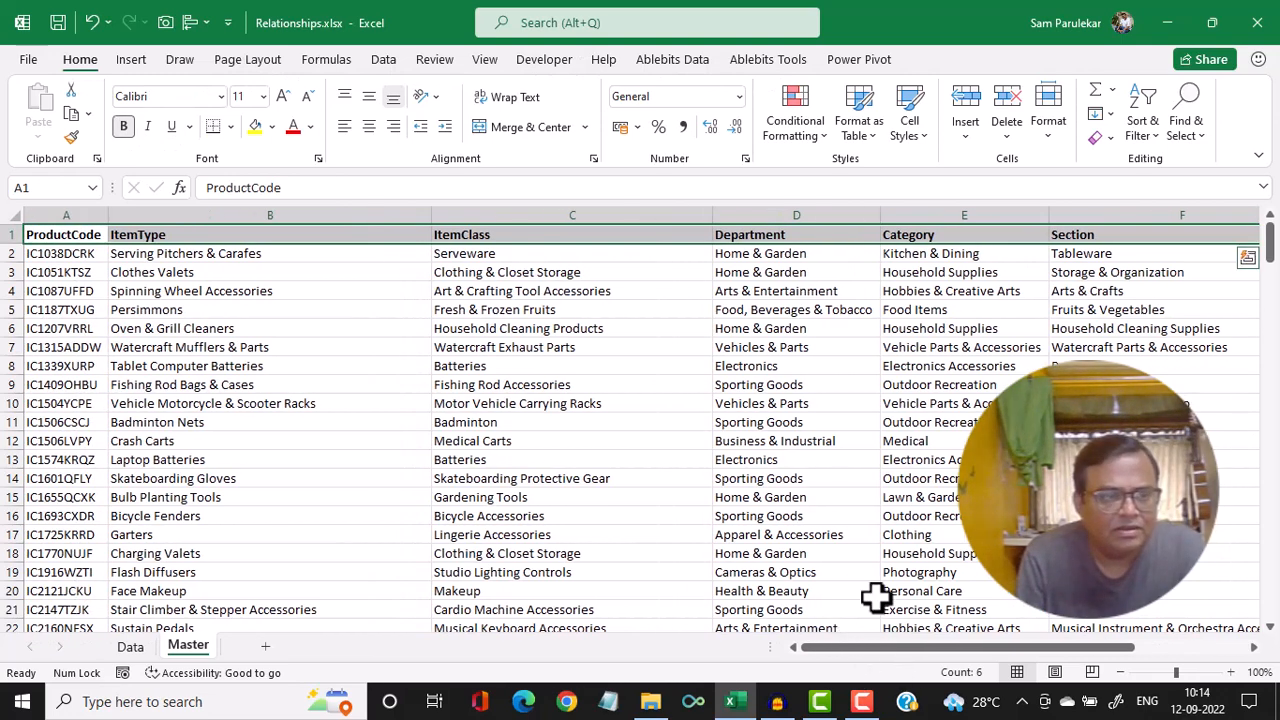
Center-align the ProductCode column on the Master sheet
{"action": "left_click", "coordinate": [66, 214]}
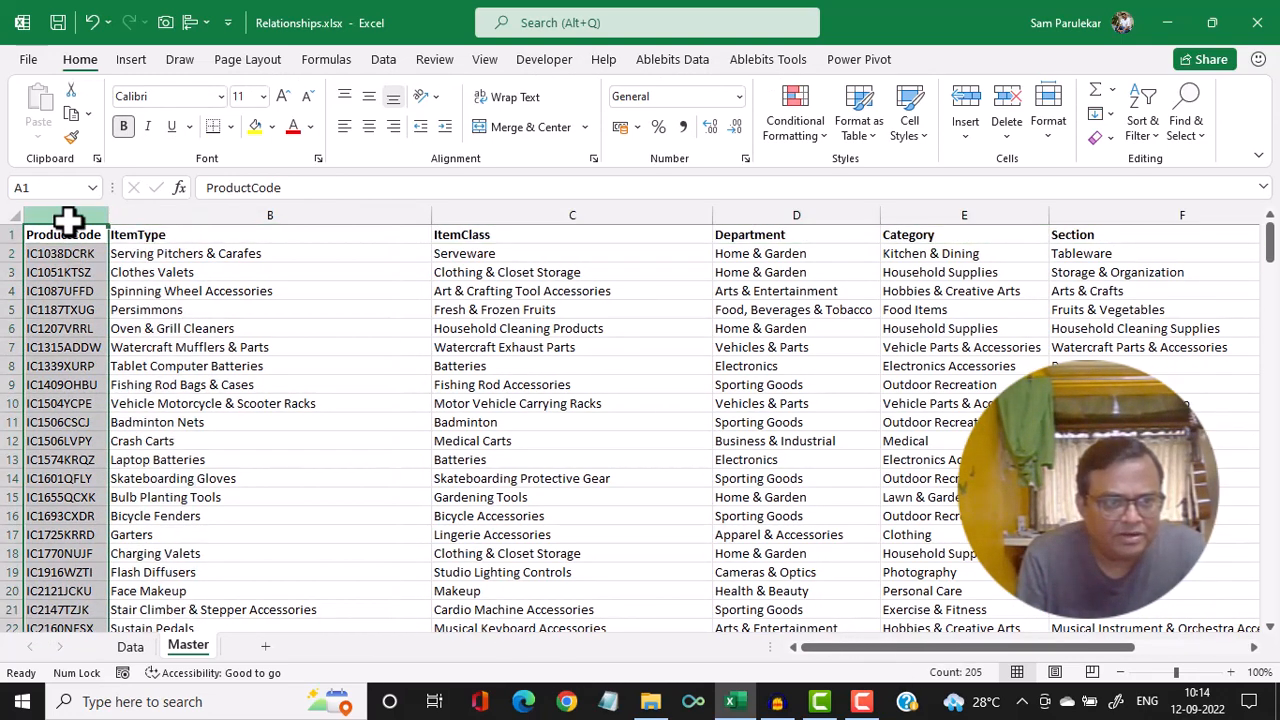
{"action": "left_click", "coordinate": [369, 127]}
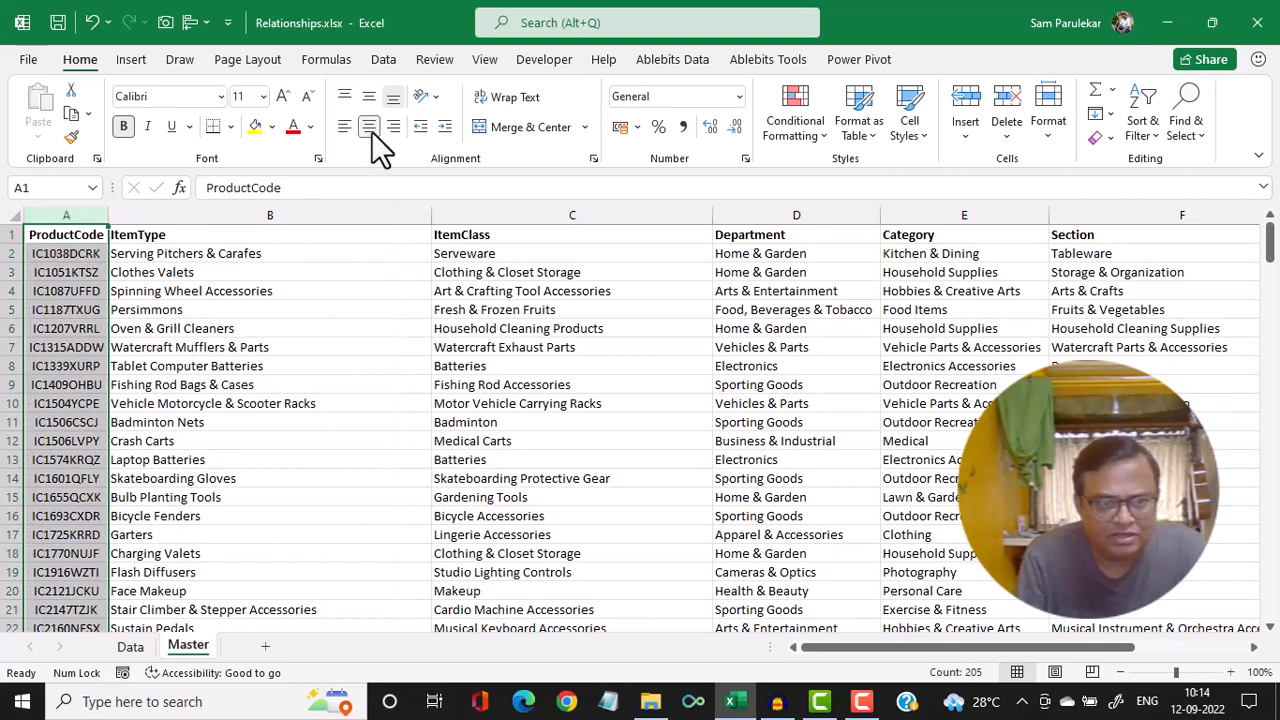
{"action": "left_click", "coordinate": [376, 268]}
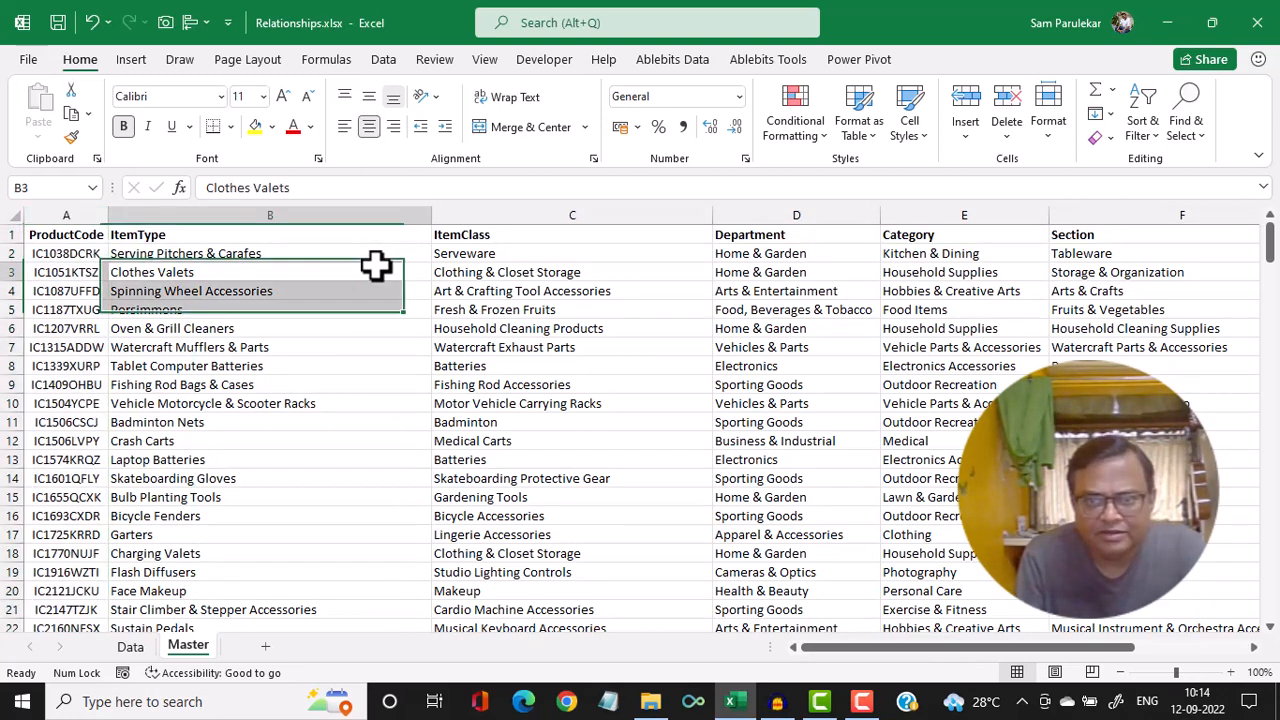
Review the item classification fields on the Master sheet and the product code, quantity and sales amount fields on the Data sheet
{"action": "left_click", "coordinate": [568, 291]}
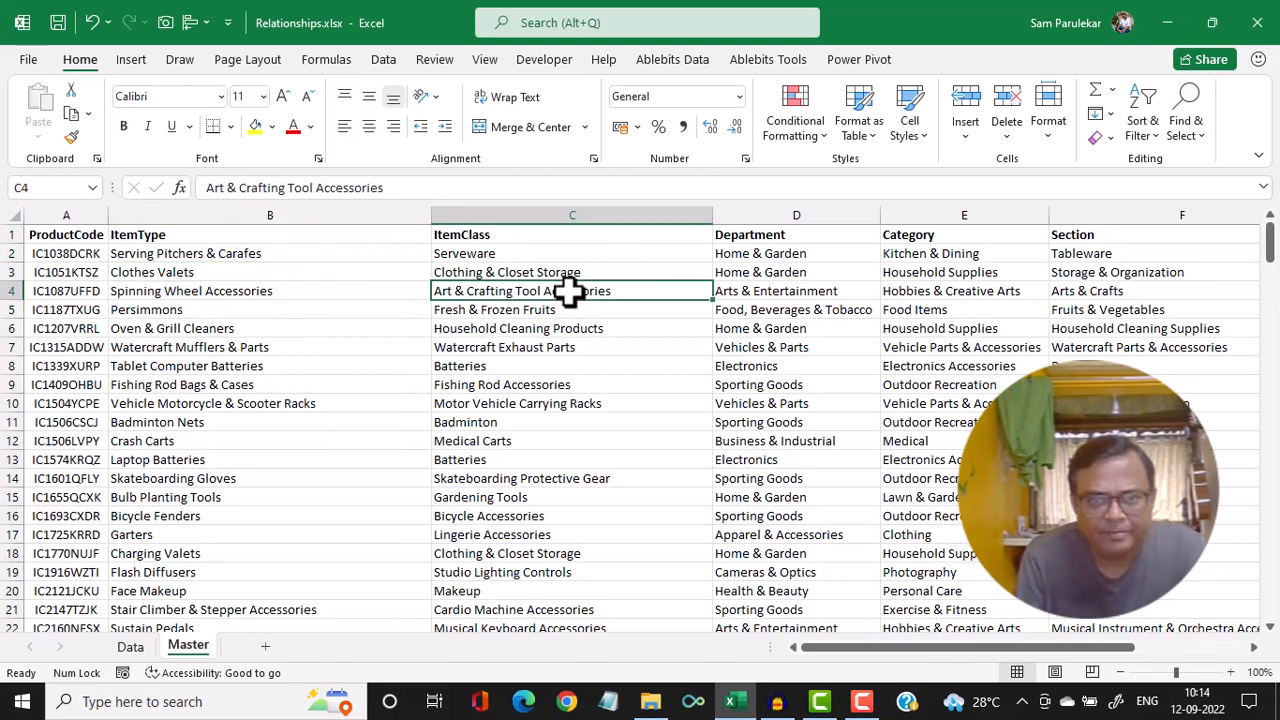
{"action": "left_click", "coordinate": [758, 289]}
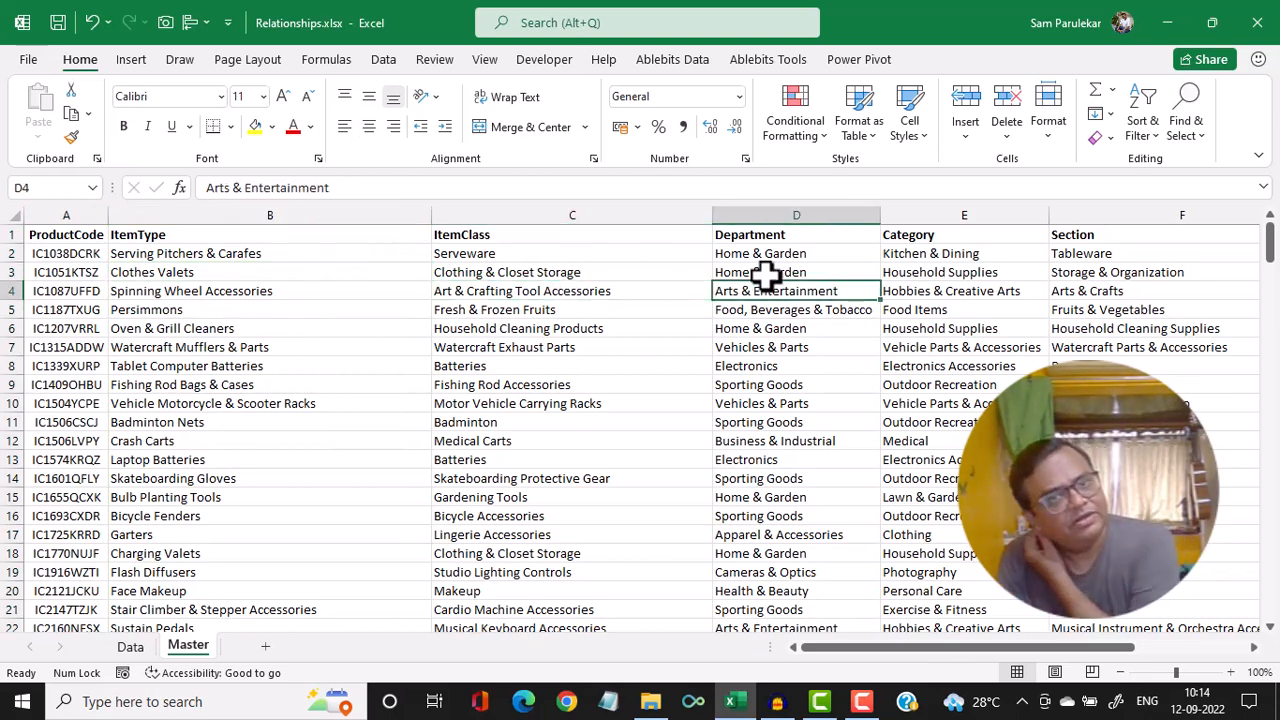
{"action": "left_click", "coordinate": [970, 288]}
{"action": "left_click_drag", "start_coordinate": [1025, 648], "coordinate": [580, 685]}
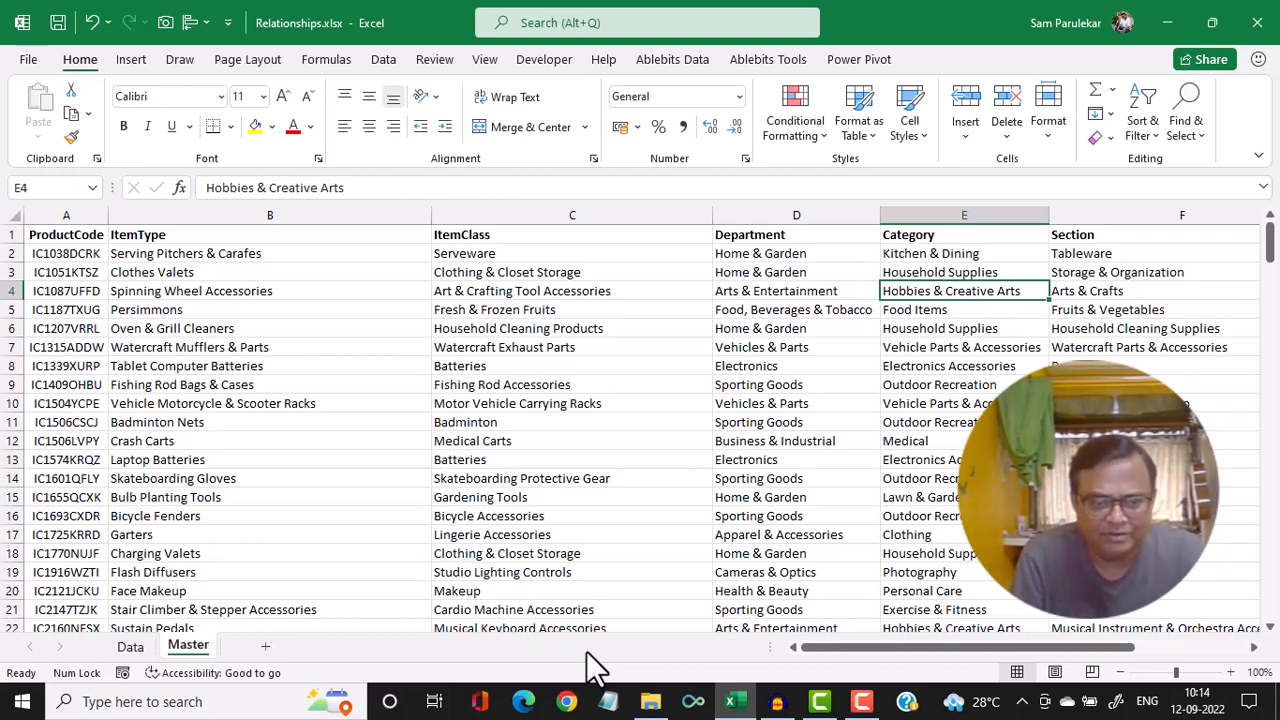
{"action": "left_click", "coordinate": [128, 648]}
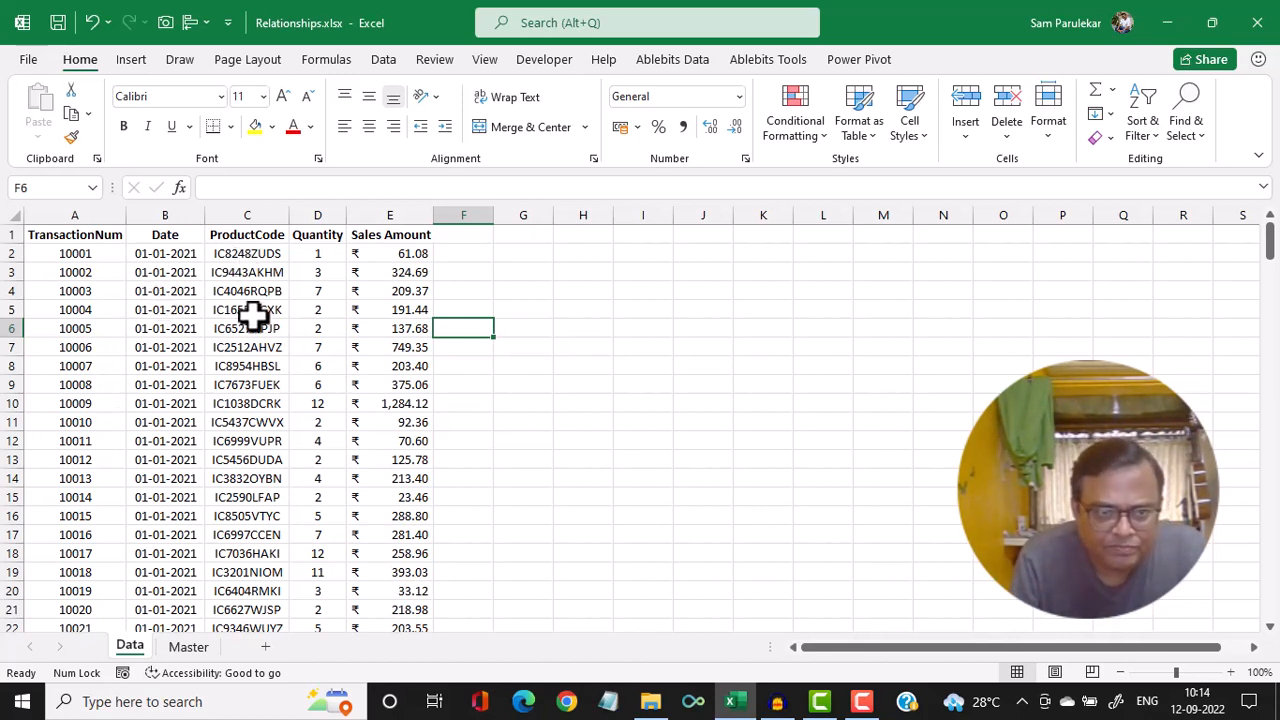
{"action": "left_click", "coordinate": [258, 254]}
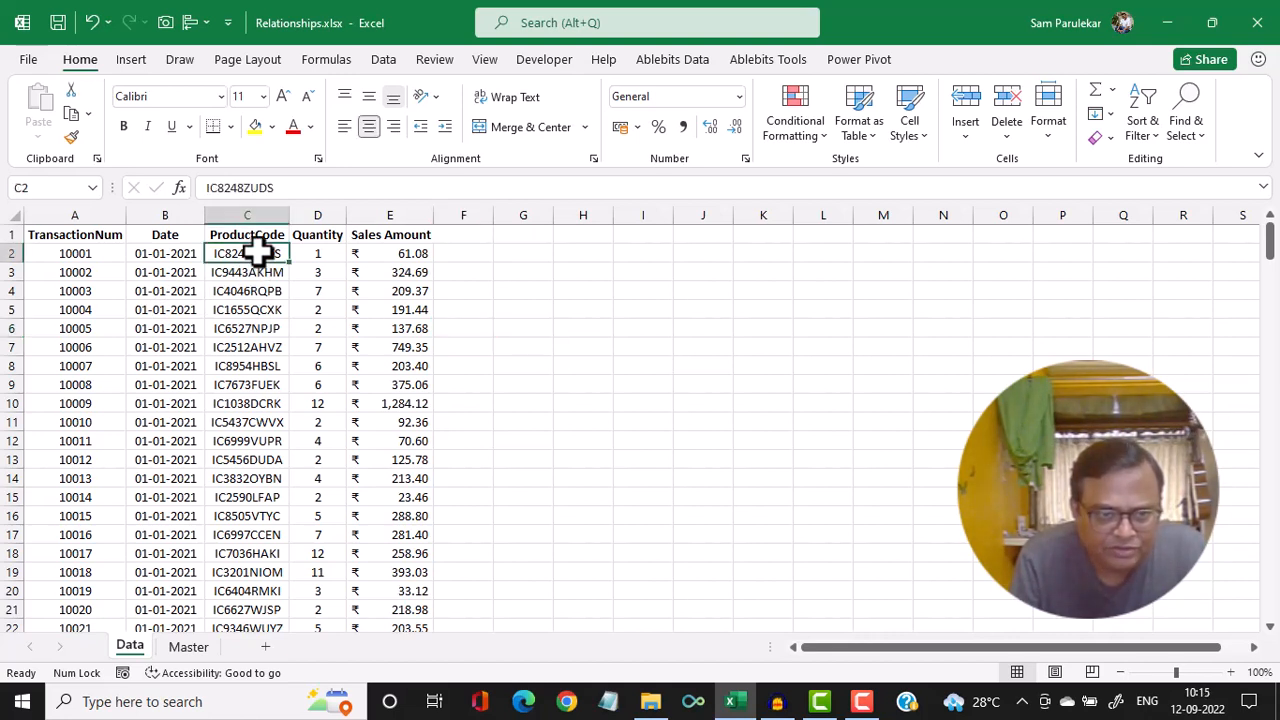
{"action": "left_click", "coordinate": [188, 647]}
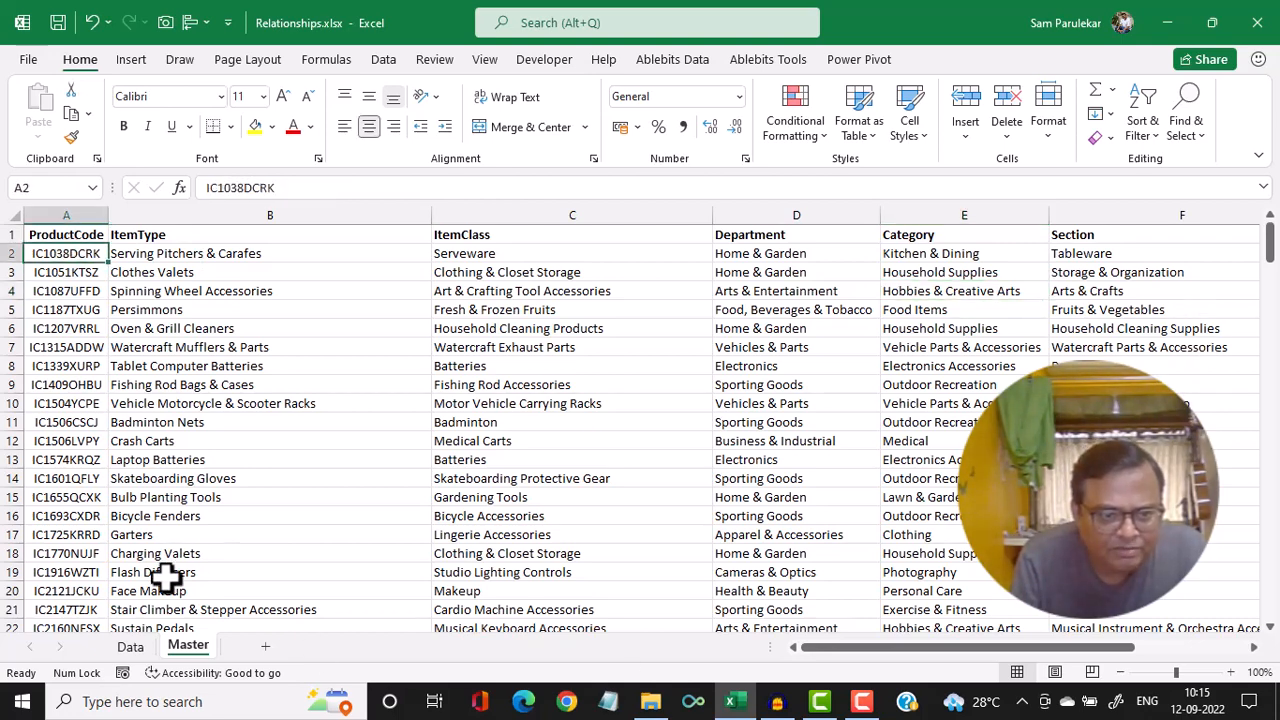
{"action": "left_click", "coordinate": [131, 647]}
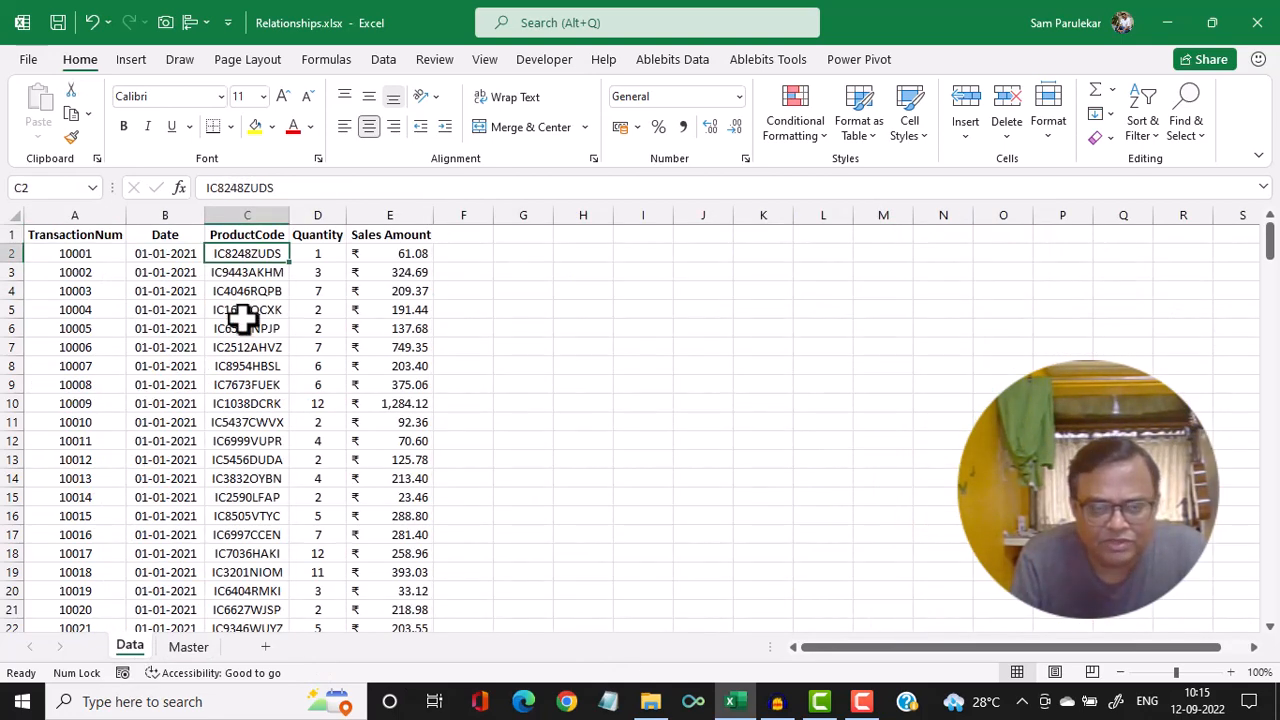
{"action": "left_click", "coordinate": [310, 253]}
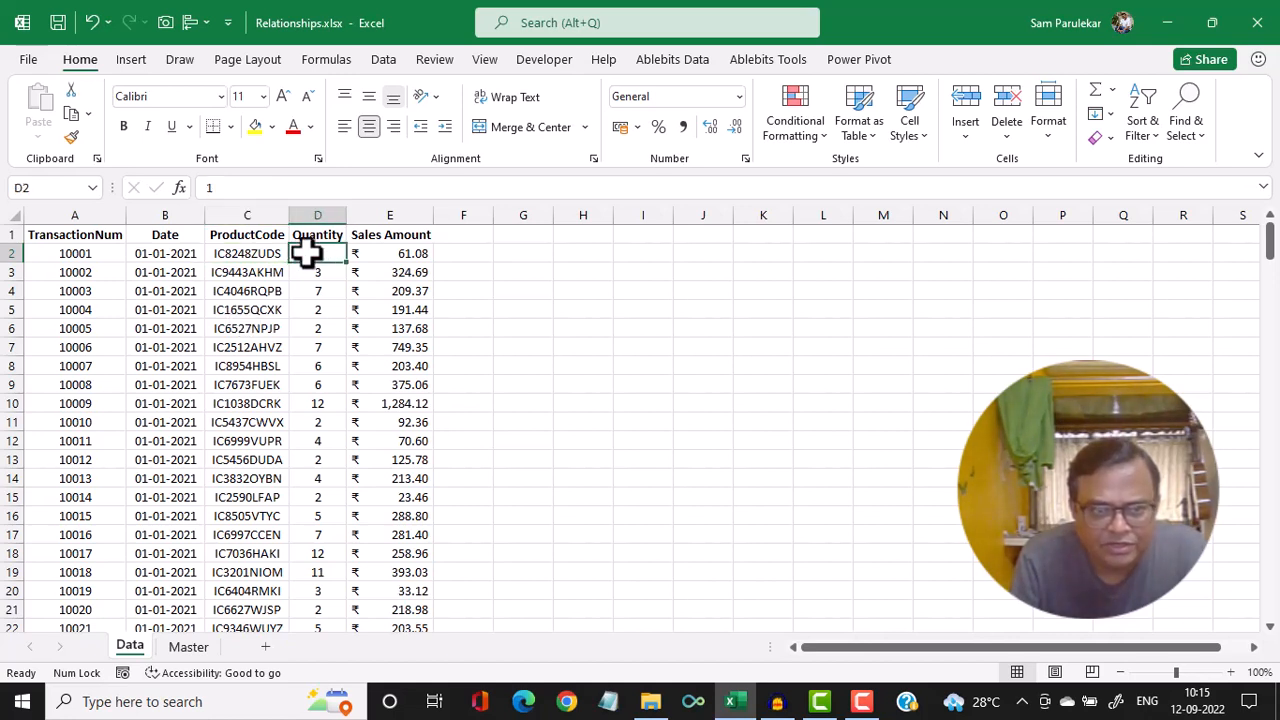
{"action": "left_click", "coordinate": [378, 254]}
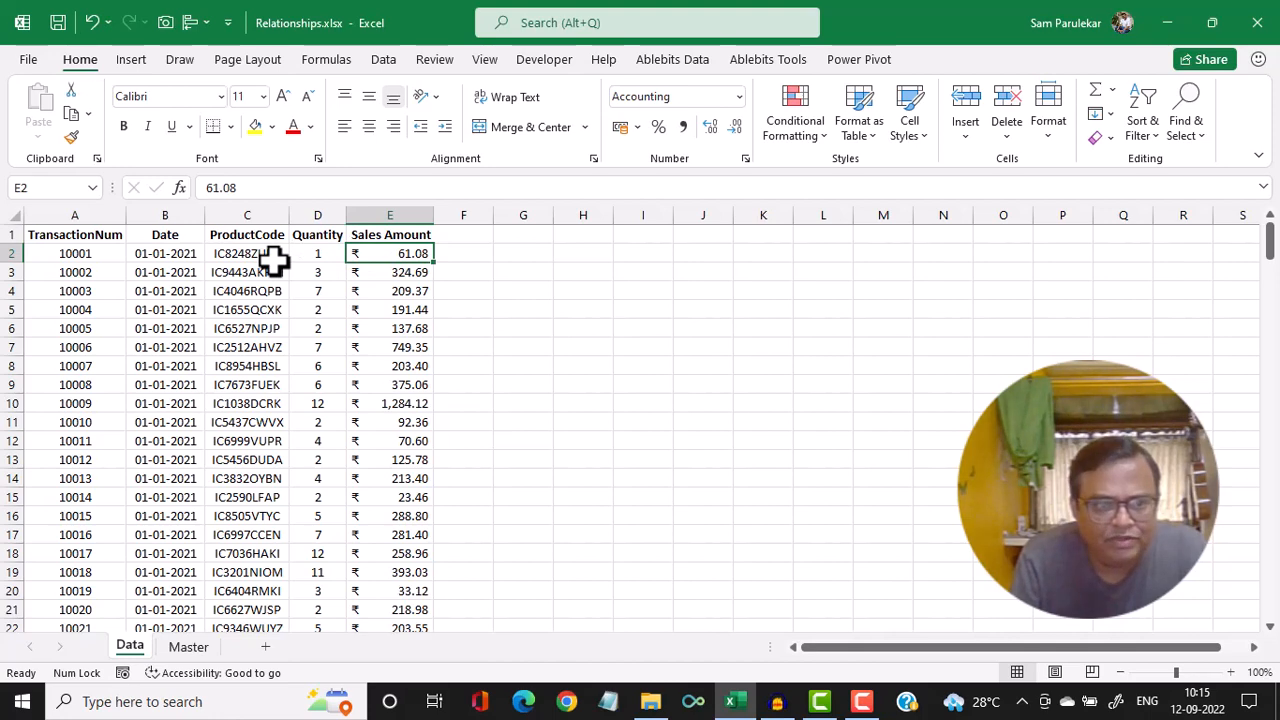
Compare the Data and Master sheets to examine the ProductCode column they have in common
{"action": "left_click", "coordinate": [195, 657]}
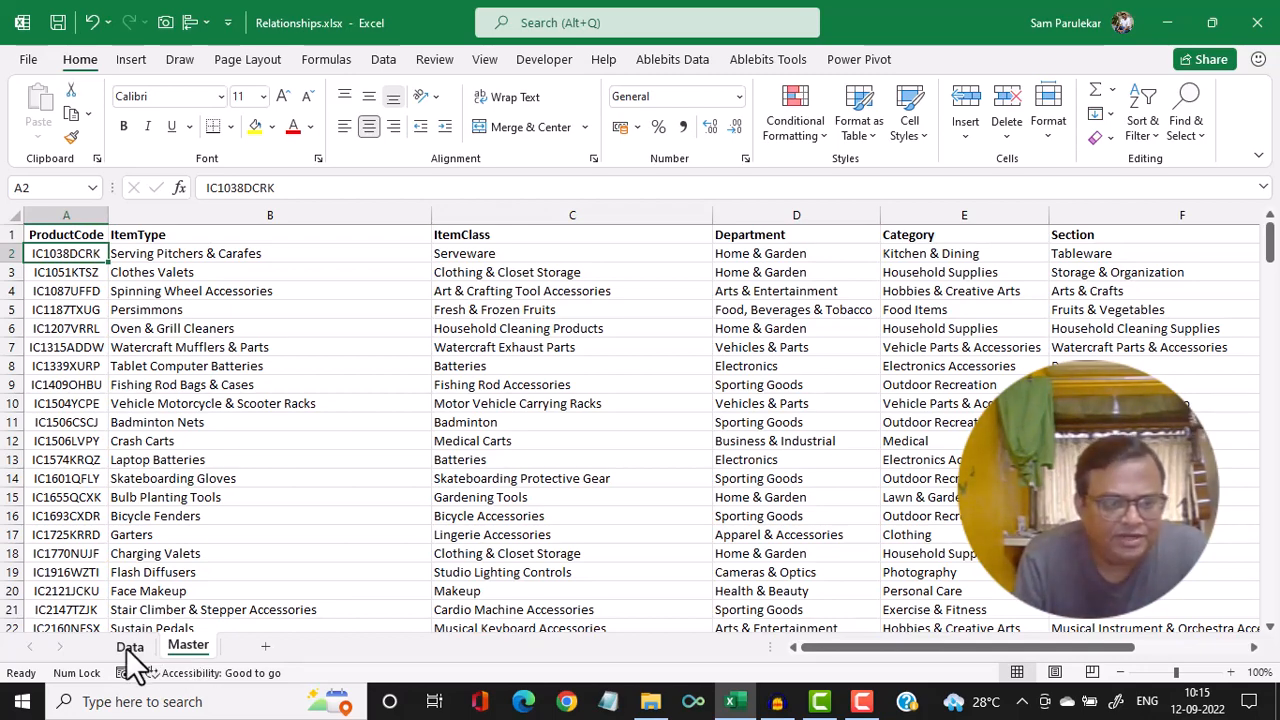
{"action": "left_click", "coordinate": [130, 648]}
{"action": "left_click", "coordinate": [188, 647]}
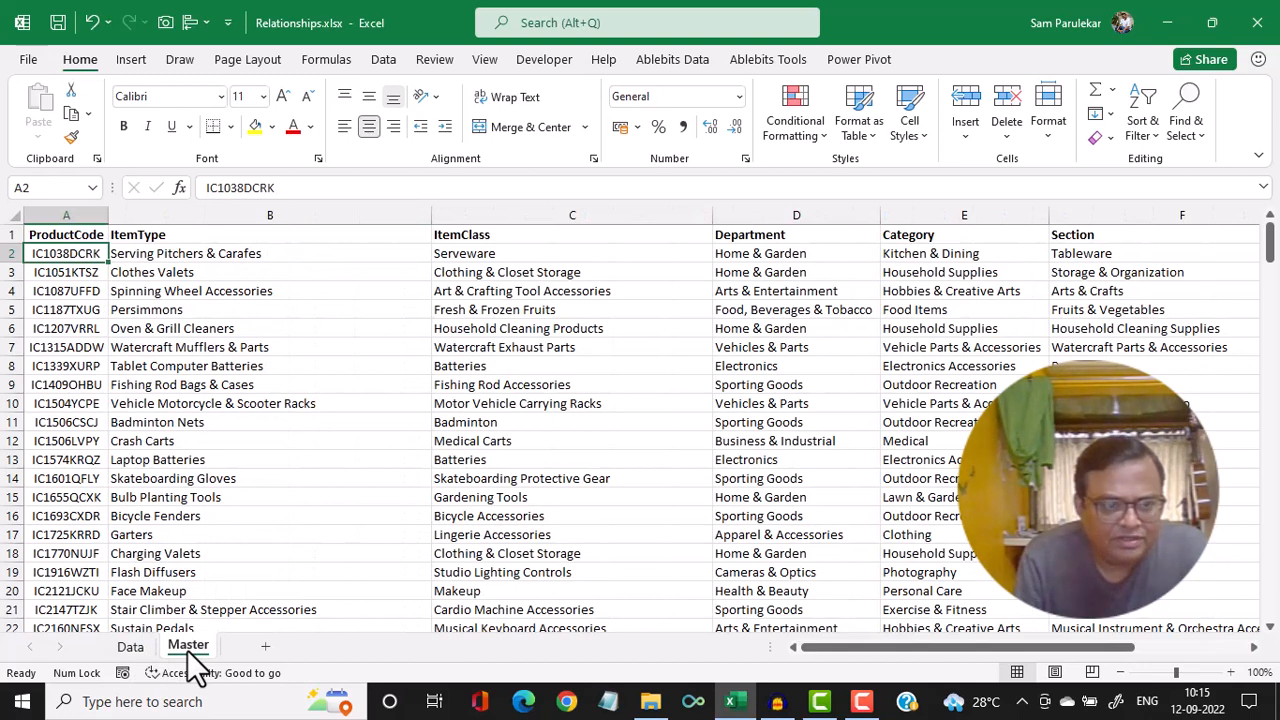
{"action": "left_click", "coordinate": [143, 650]}
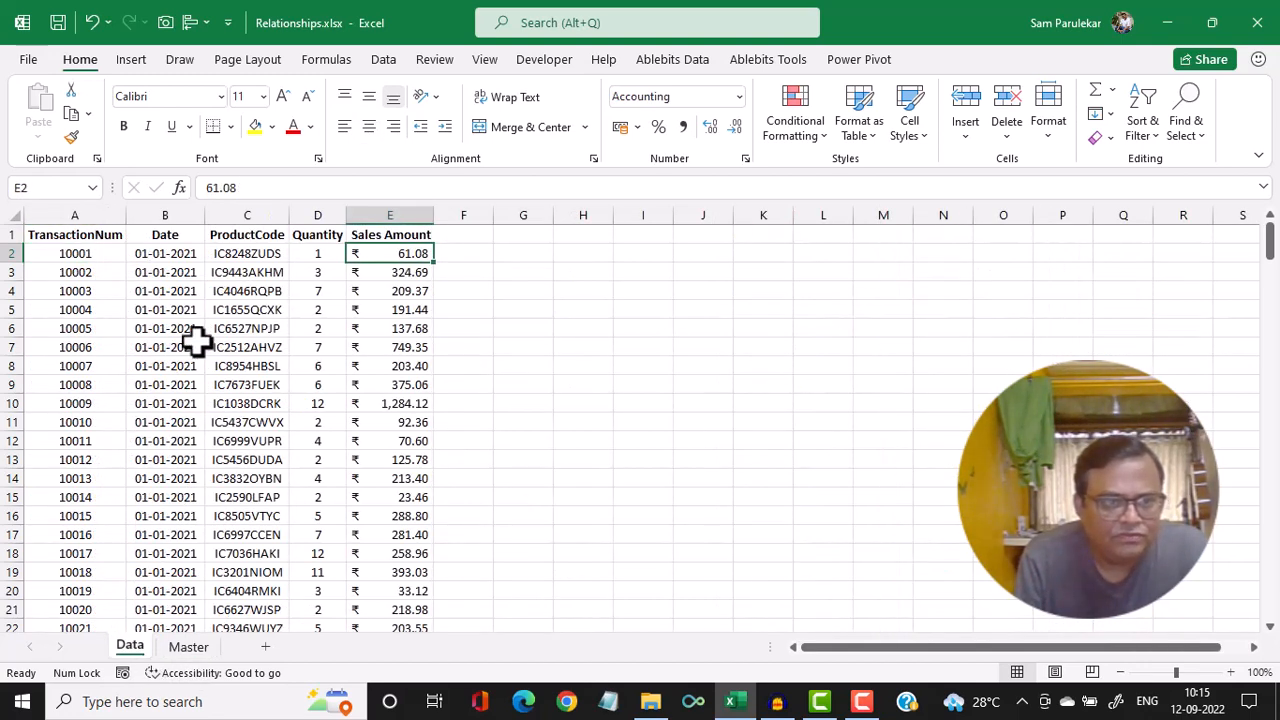
{"action": "left_click", "coordinate": [249, 208]}
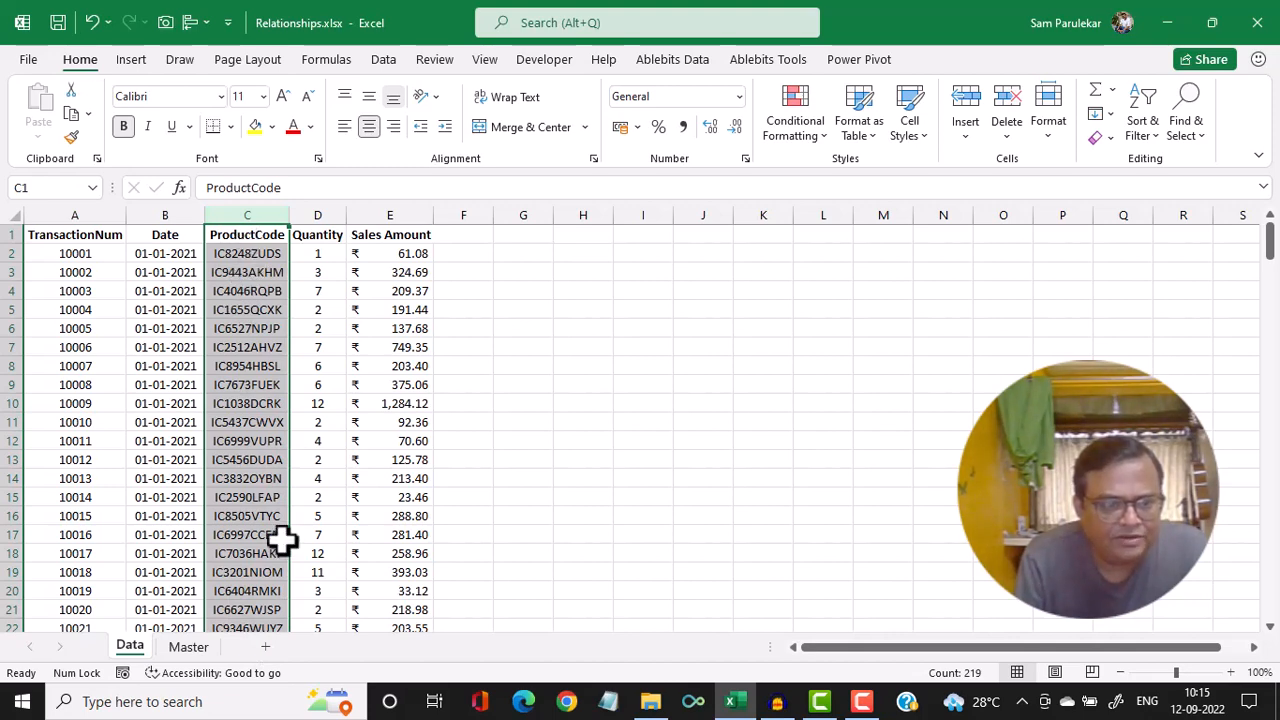
{"action": "left_click", "coordinate": [190, 658]}
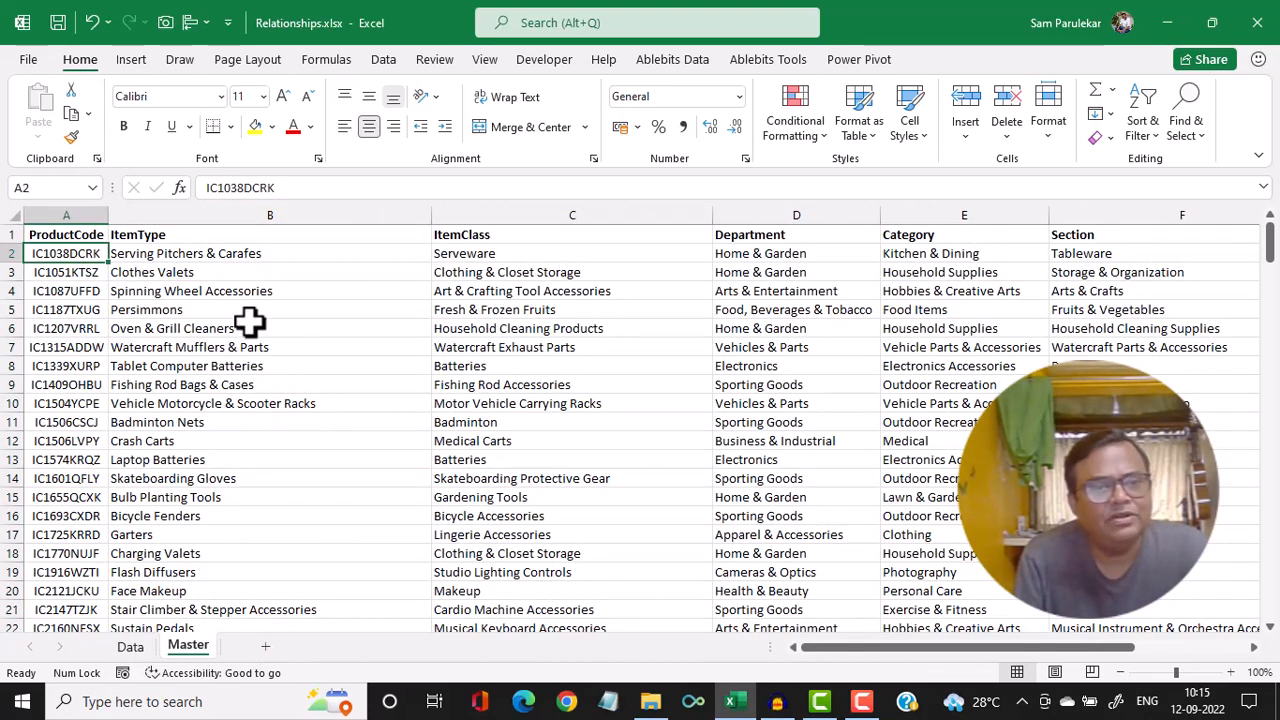
{"action": "left_click", "coordinate": [83, 215]}
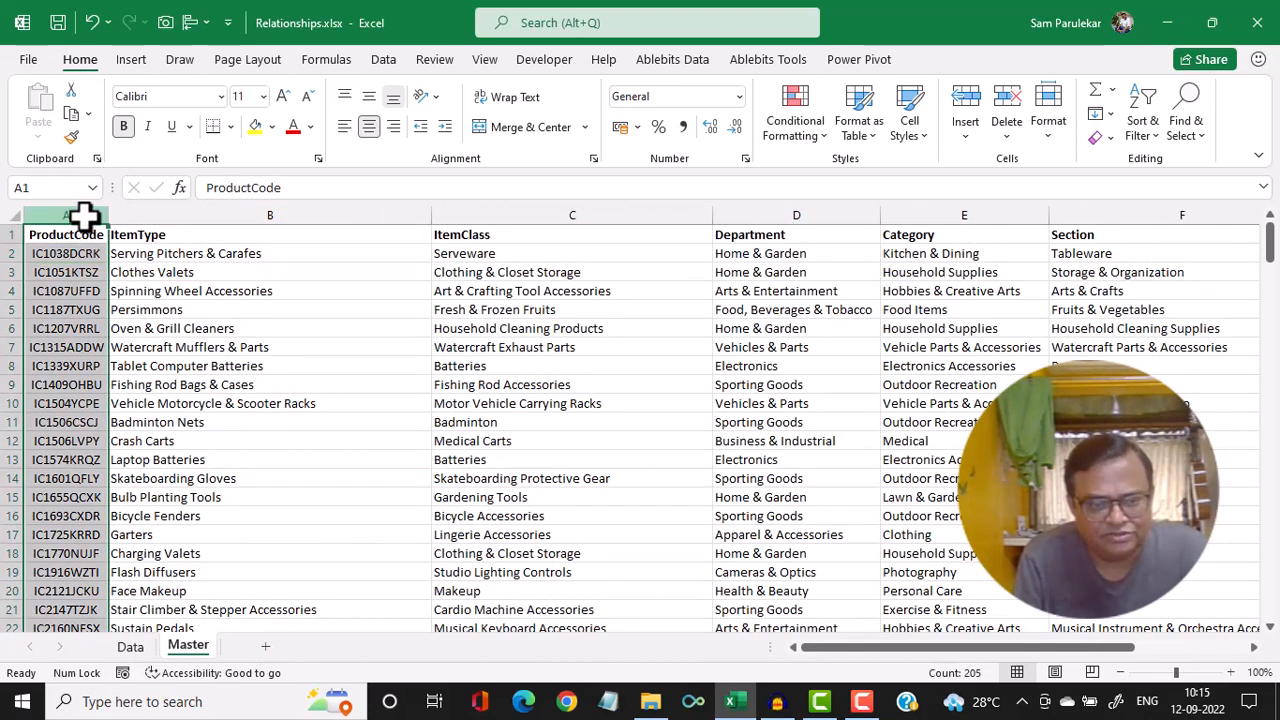
{"action": "left_click", "coordinate": [125, 650]}
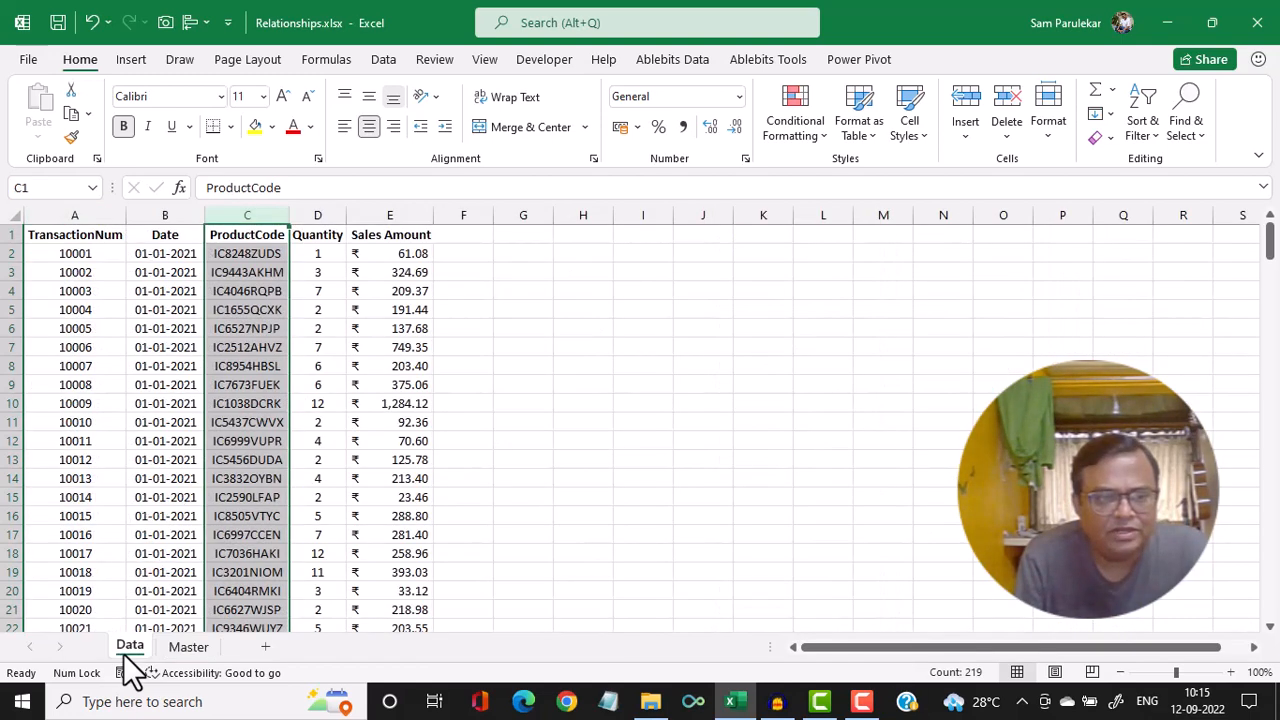
{"action": "left_click", "coordinate": [577, 381]}
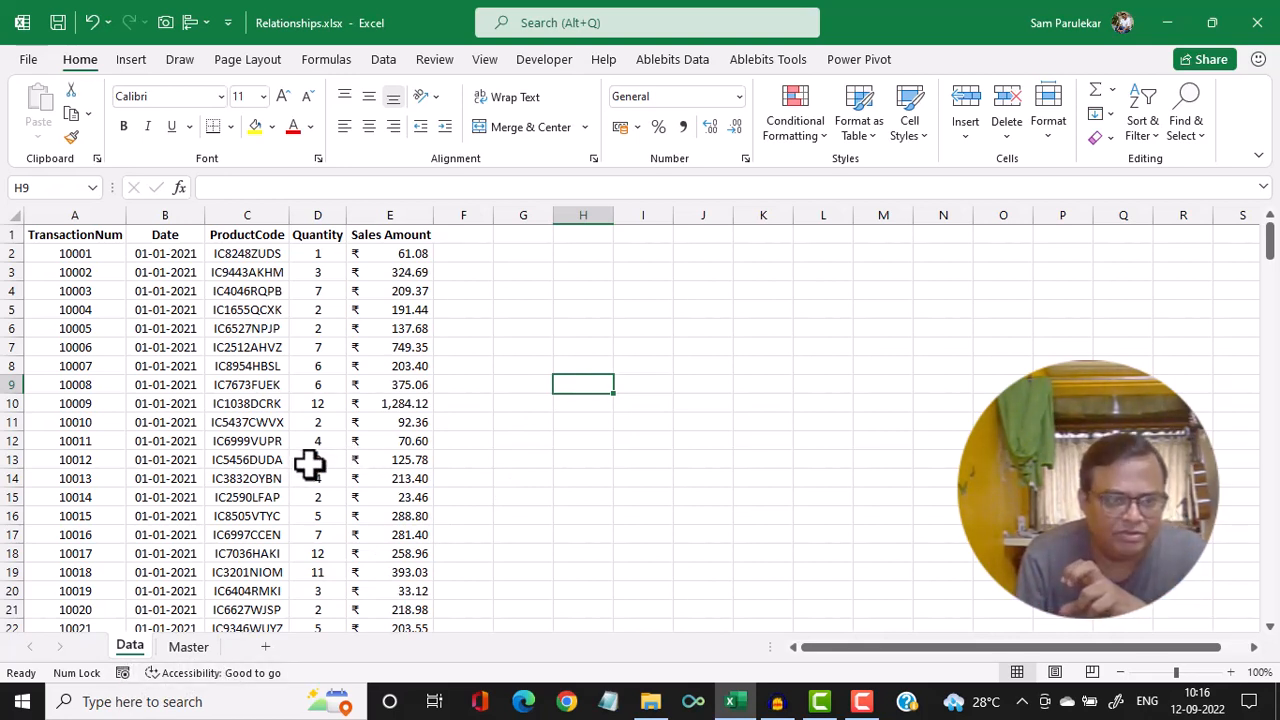
Convert the range A1:E219 on the Data sheet to a table with headers and name it TableData
{"action": "left_click", "coordinate": [157, 400]}
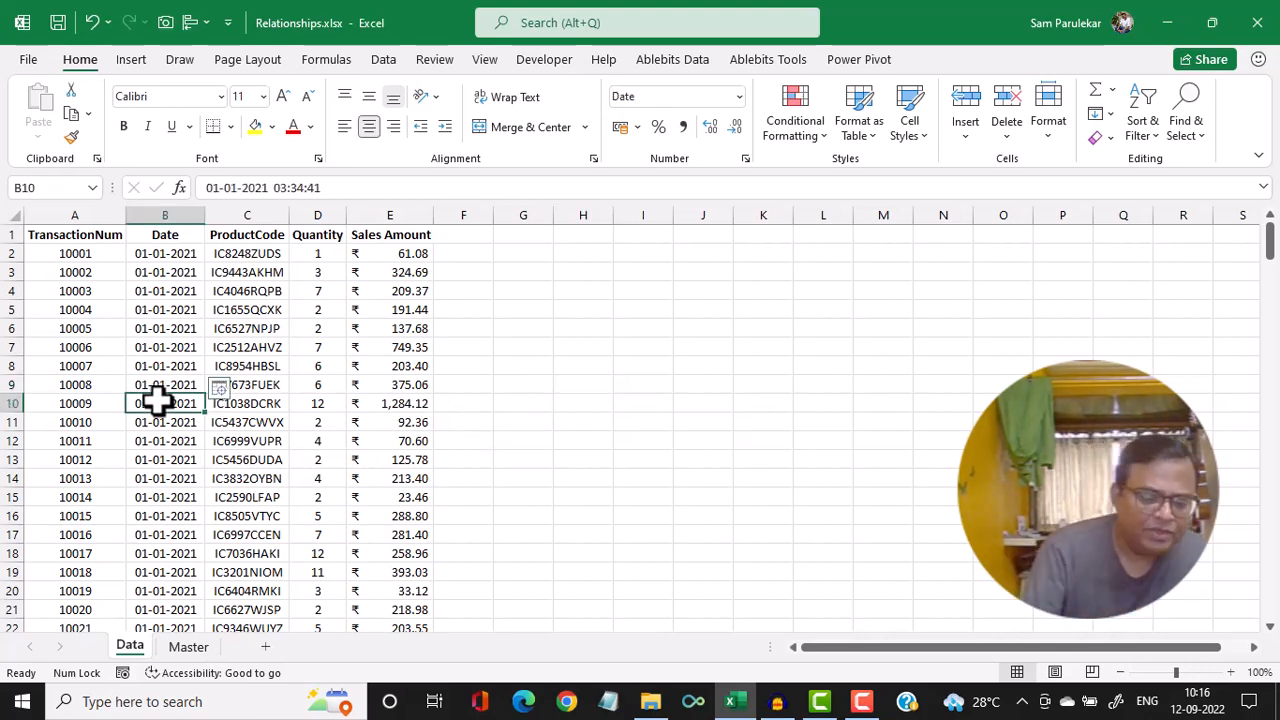
{"action": "key", "text": "ctrl+t"}
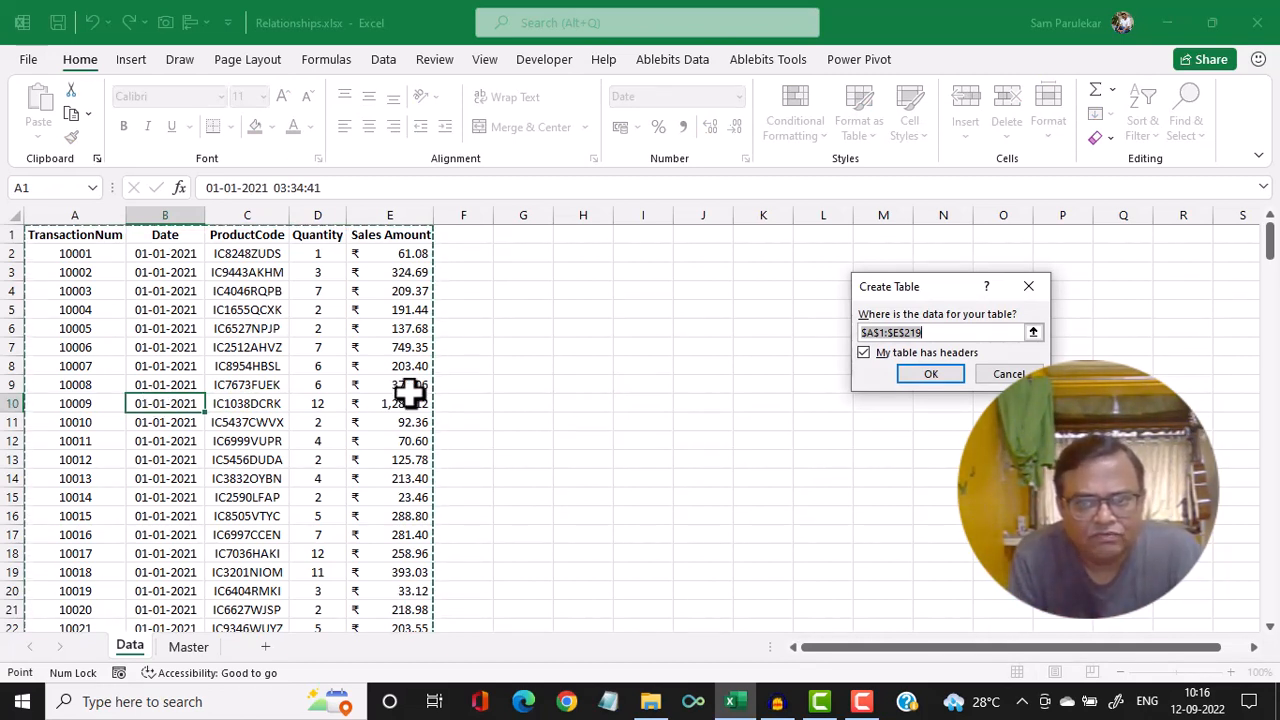
{"action": "left_click_drag", "start_coordinate": [946, 287], "coordinate": [819, 302]}
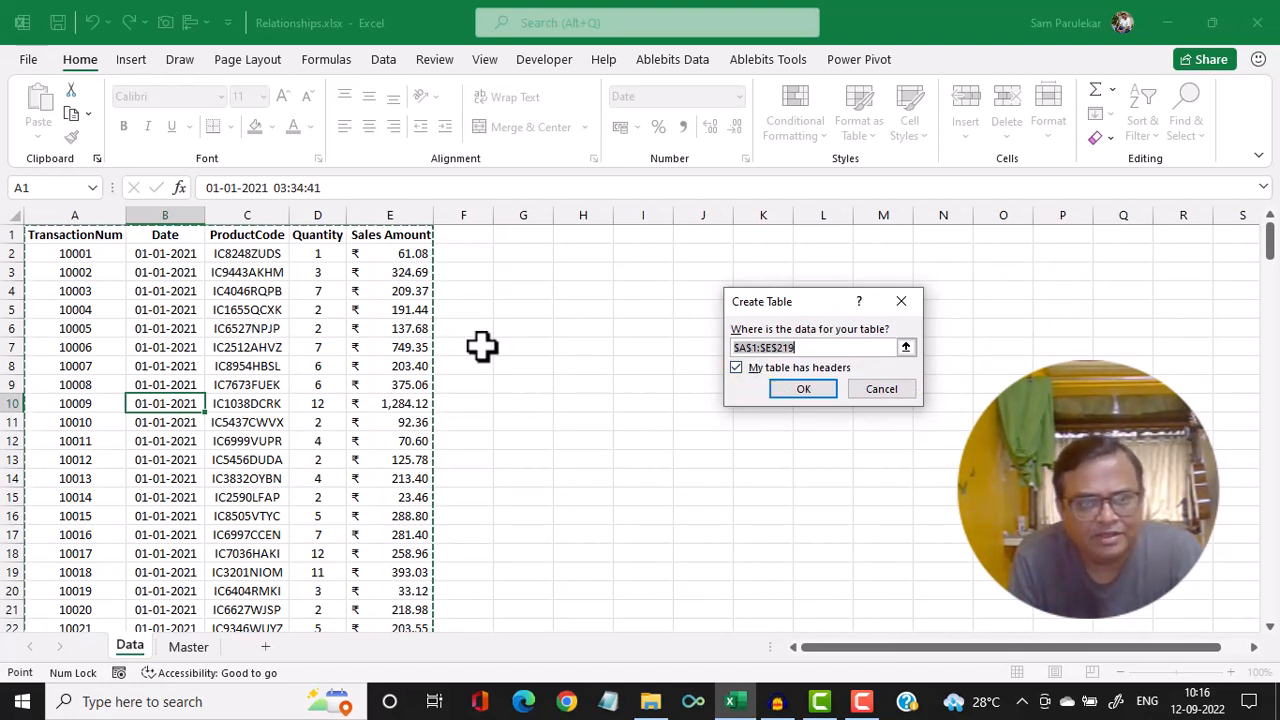
{"action": "left_click", "coordinate": [816, 386]}
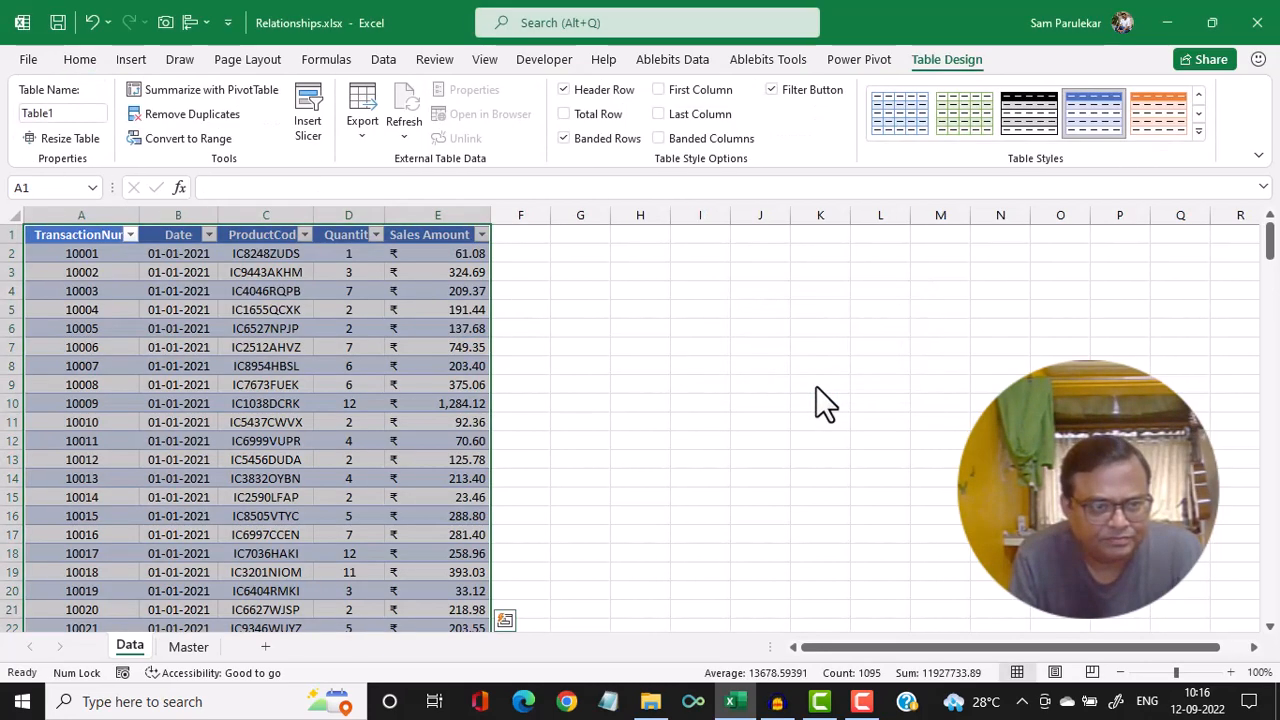
{"action": "left_click", "coordinate": [81, 117]}
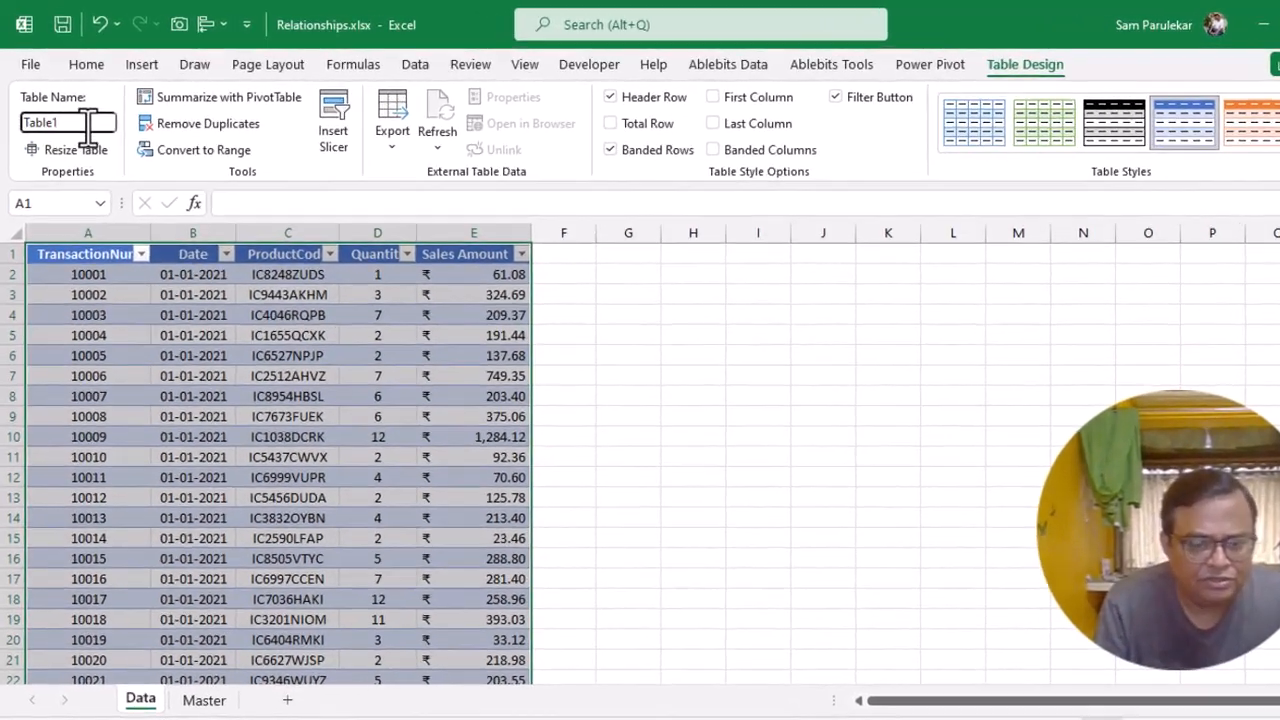
{"action": "key", "text": "BackSpace"}
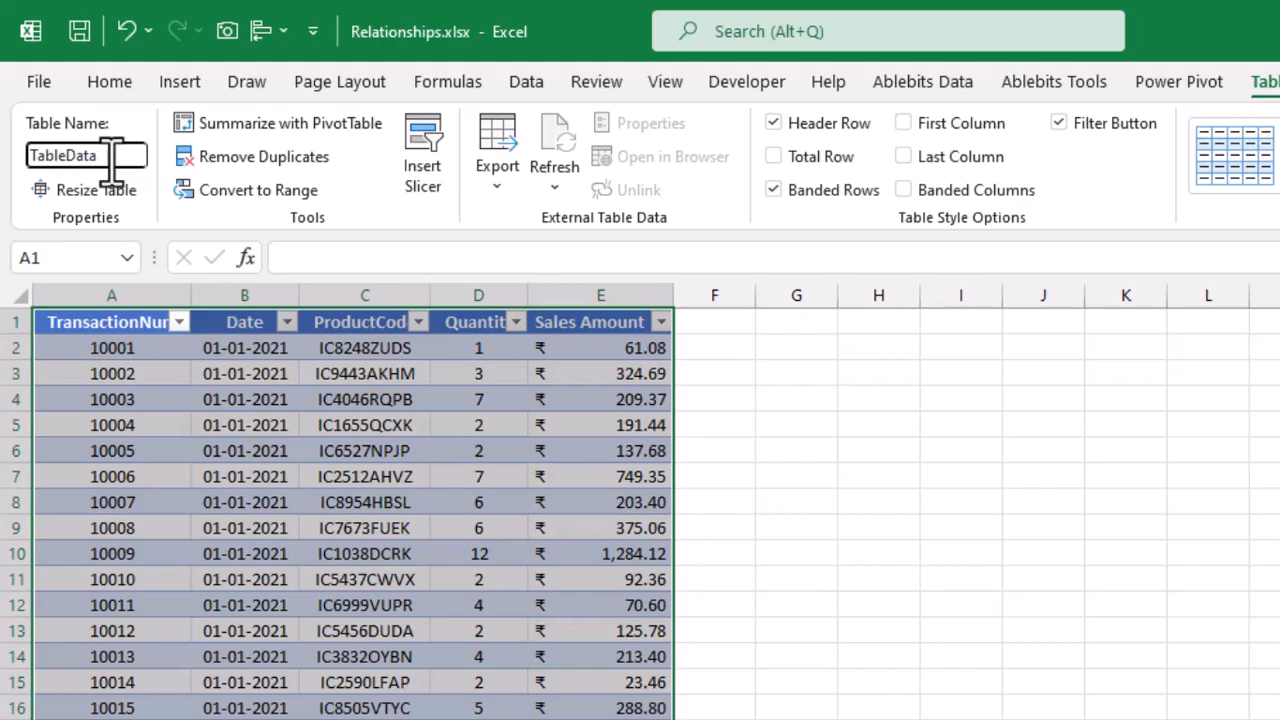
{"action": "key", "text": "Return"}
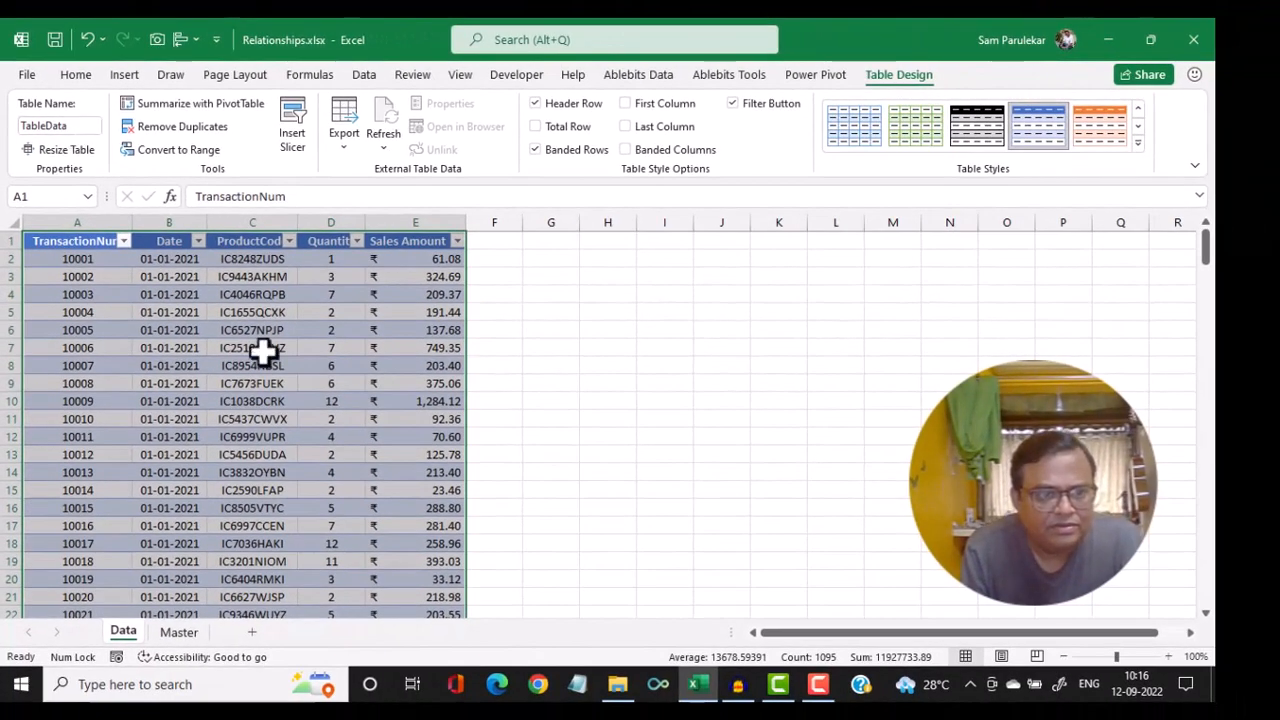
Convert the range A1:F205 on the Master sheet to a table with headers and name it TableMaster
{"action": "left_click", "coordinate": [178, 631]}
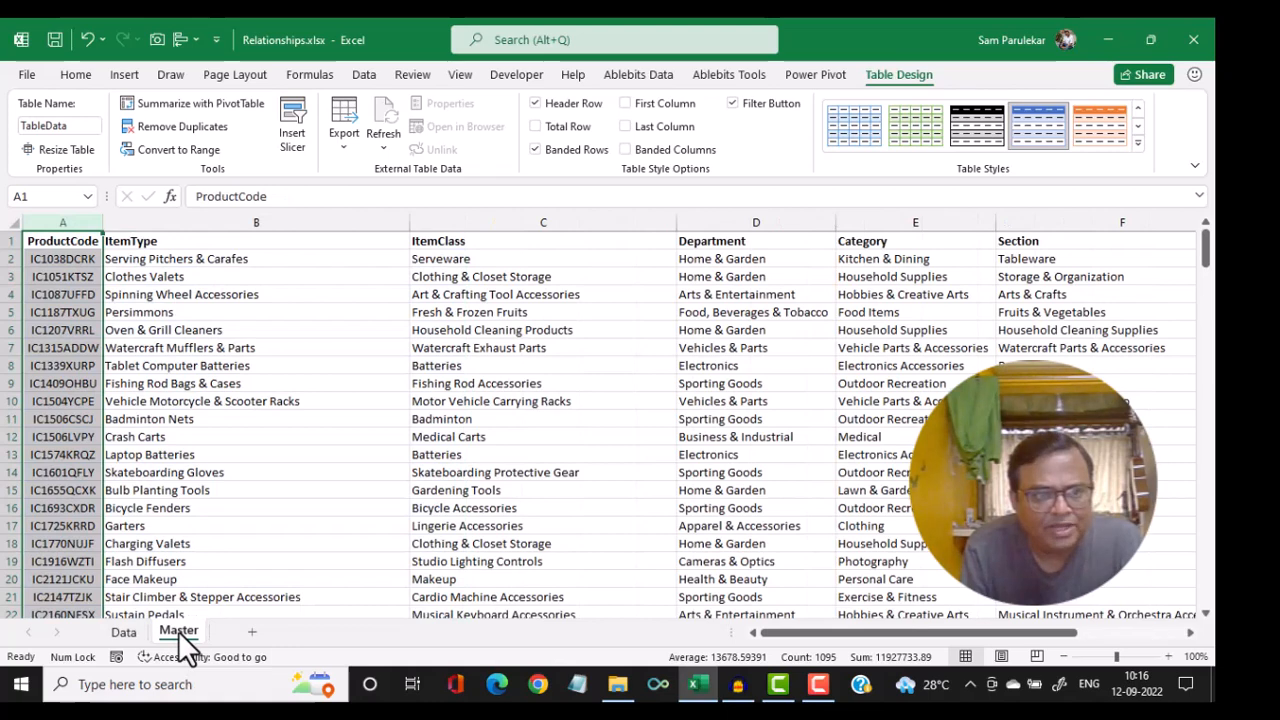
{"action": "left_click", "coordinate": [430, 362]}
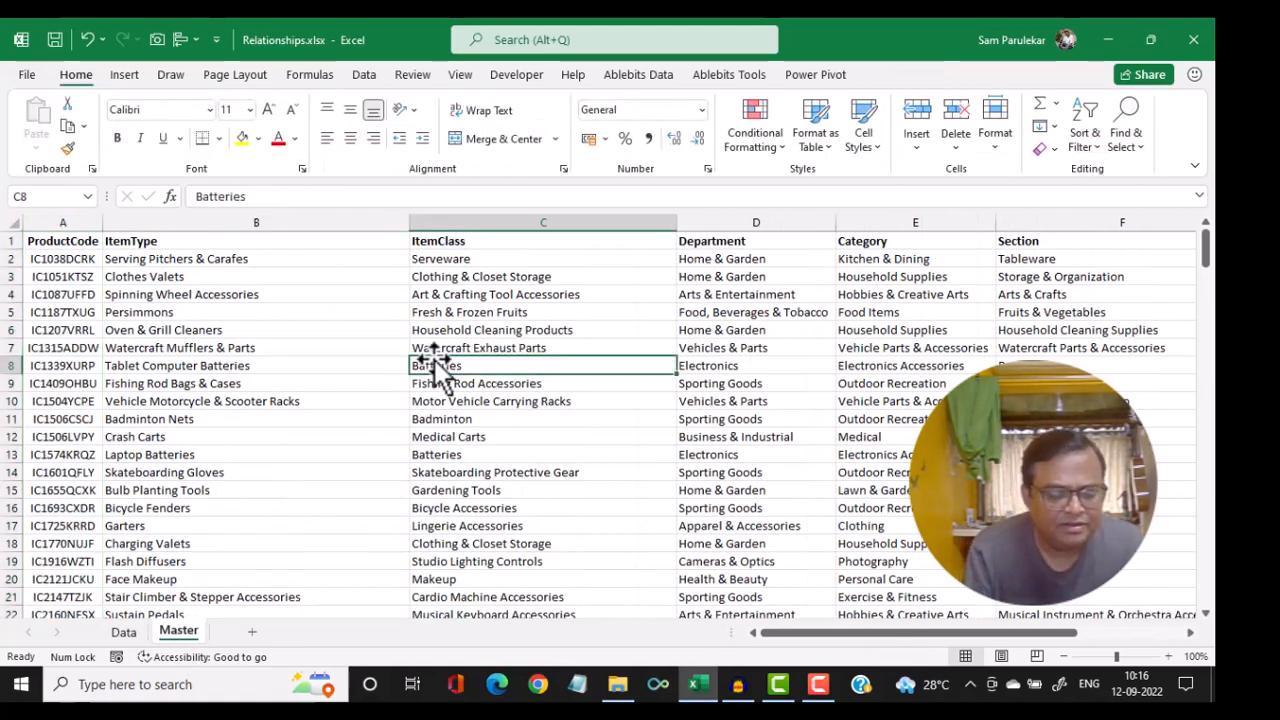
{"action": "key", "text": "ctrl+t"}
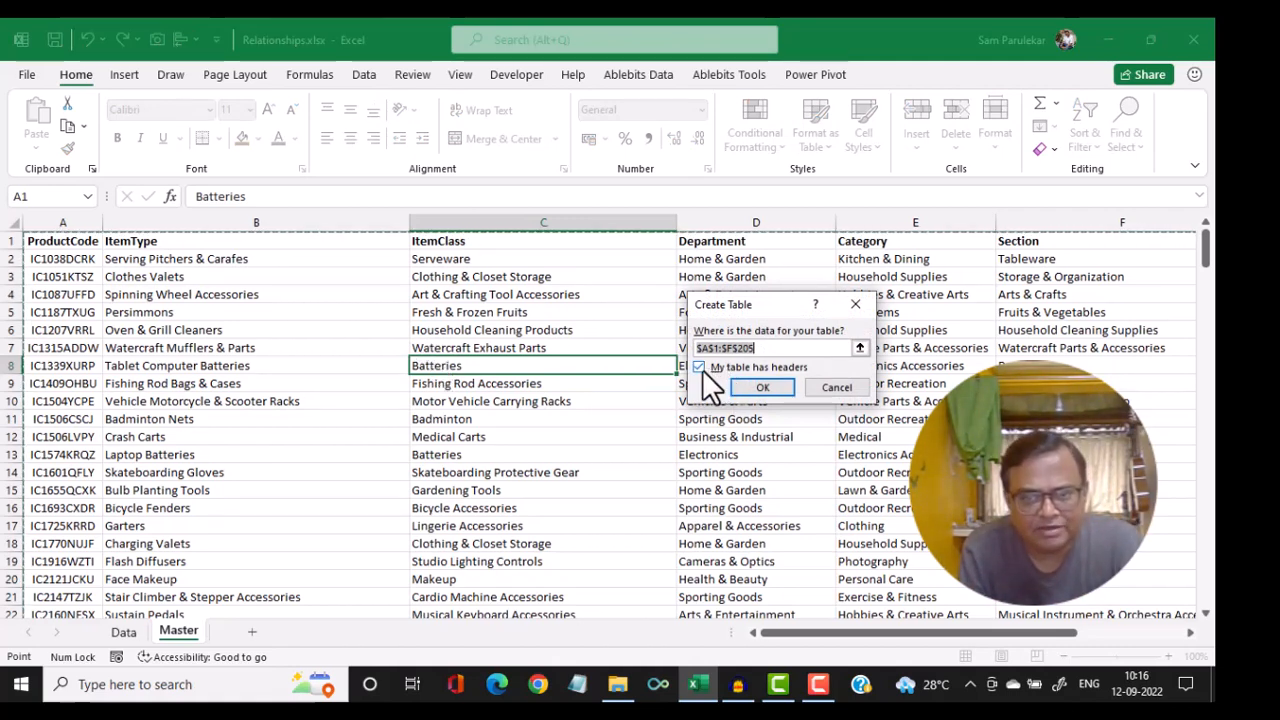
{"action": "left_click", "coordinate": [772, 383]}
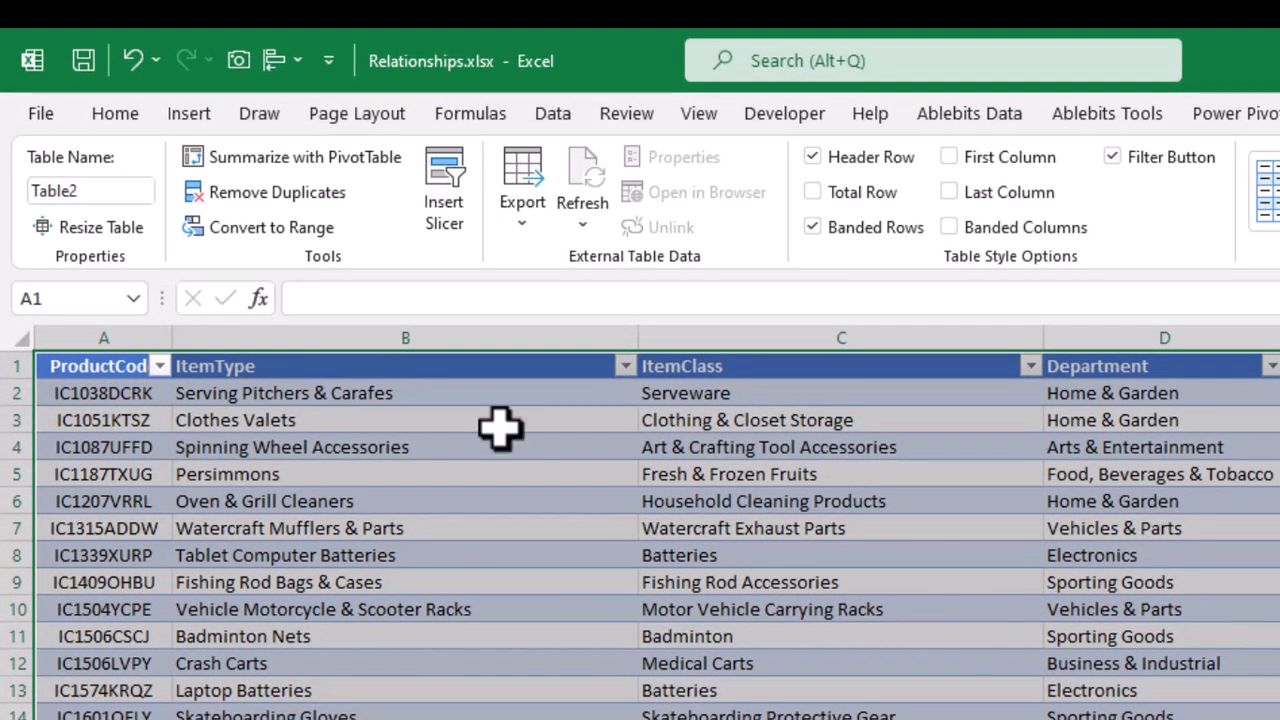
{"action": "left_click", "coordinate": [137, 190]}
{"action": "left_click", "coordinate": [137, 190]}
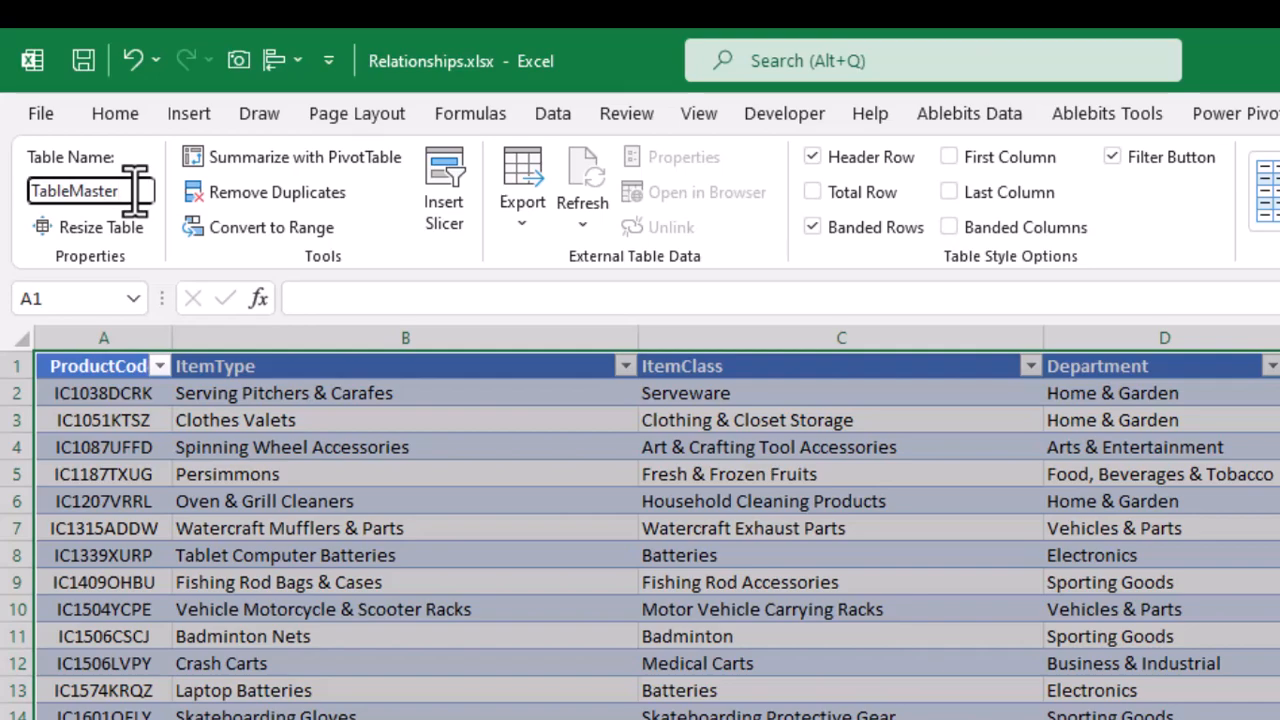
{"action": "key", "text": "Return"}
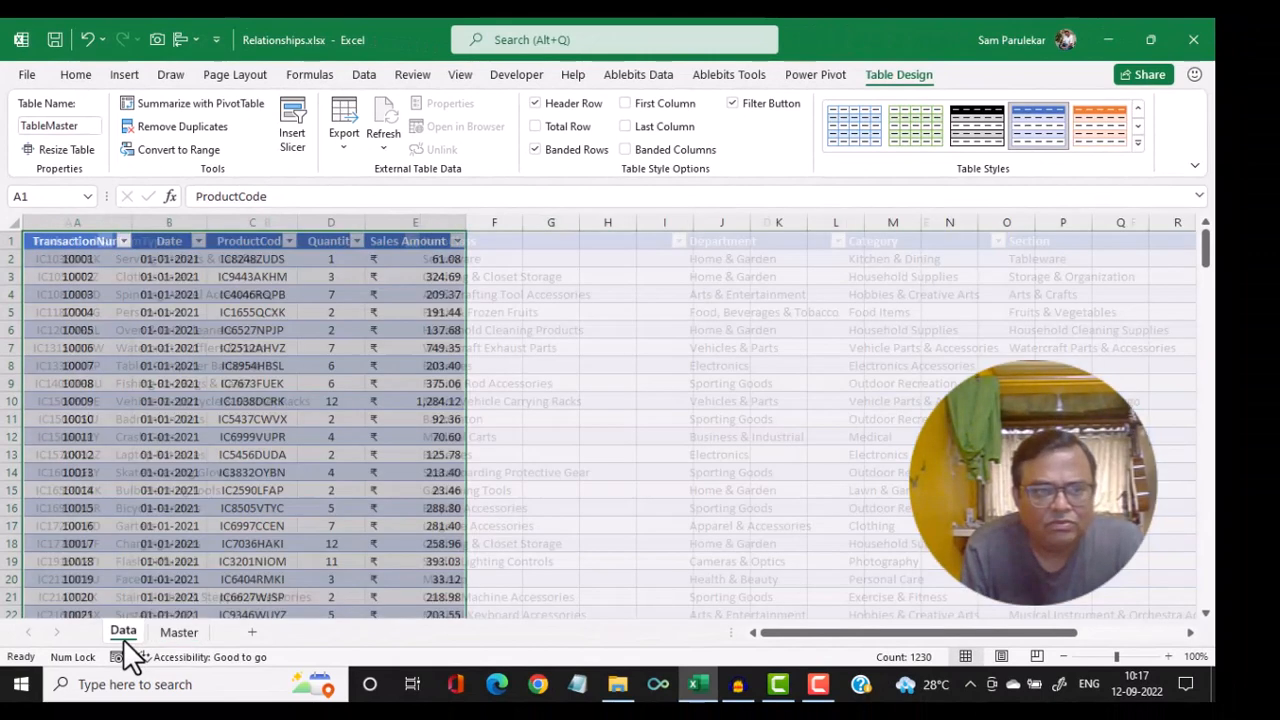
Review the new tables on the Data and Master sheets, ending on the Data sheet
{"action": "left_click", "coordinate": [123, 632]}
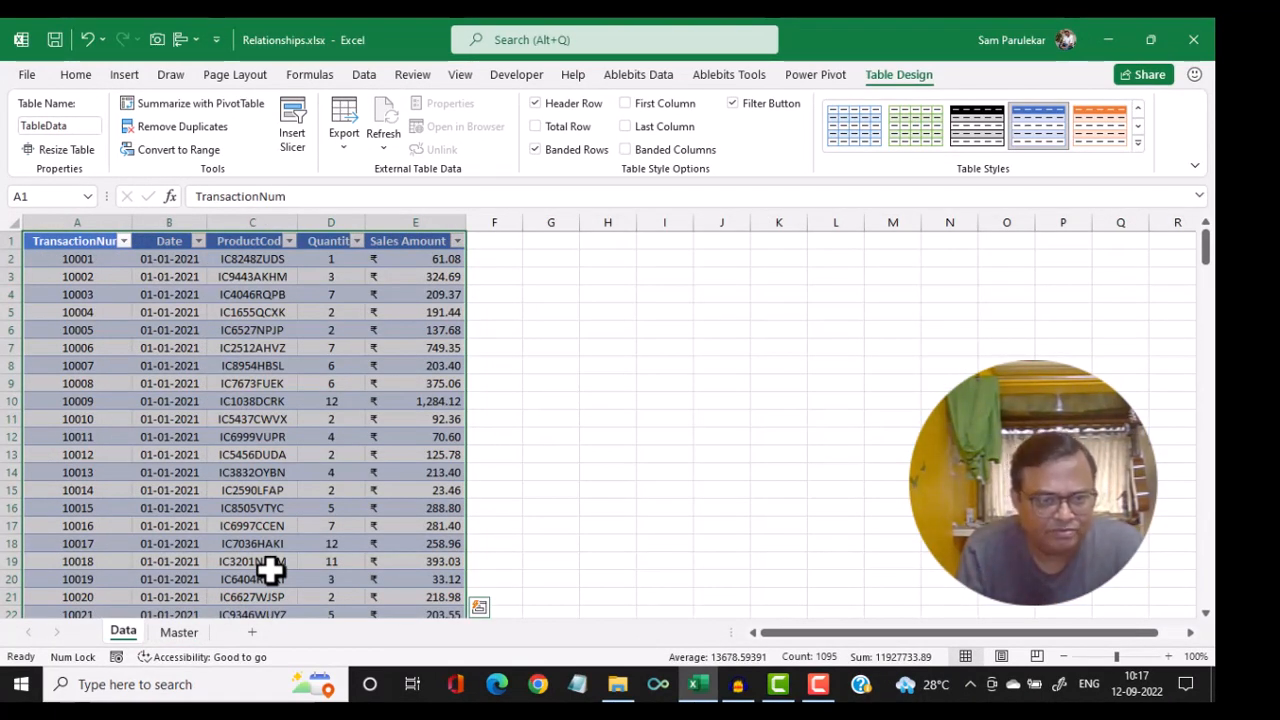
{"action": "left_click", "coordinate": [258, 381]}
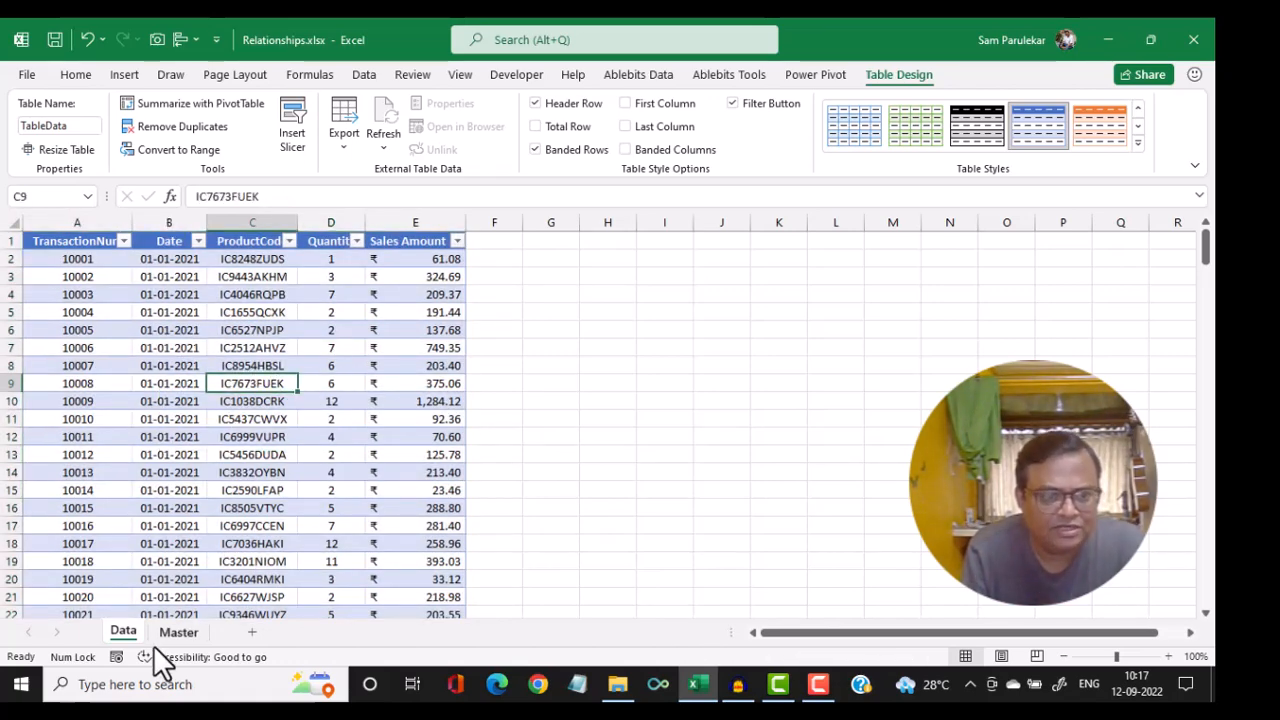
{"action": "left_click", "coordinate": [178, 631]}
{"action": "left_click", "coordinate": [331, 363]}
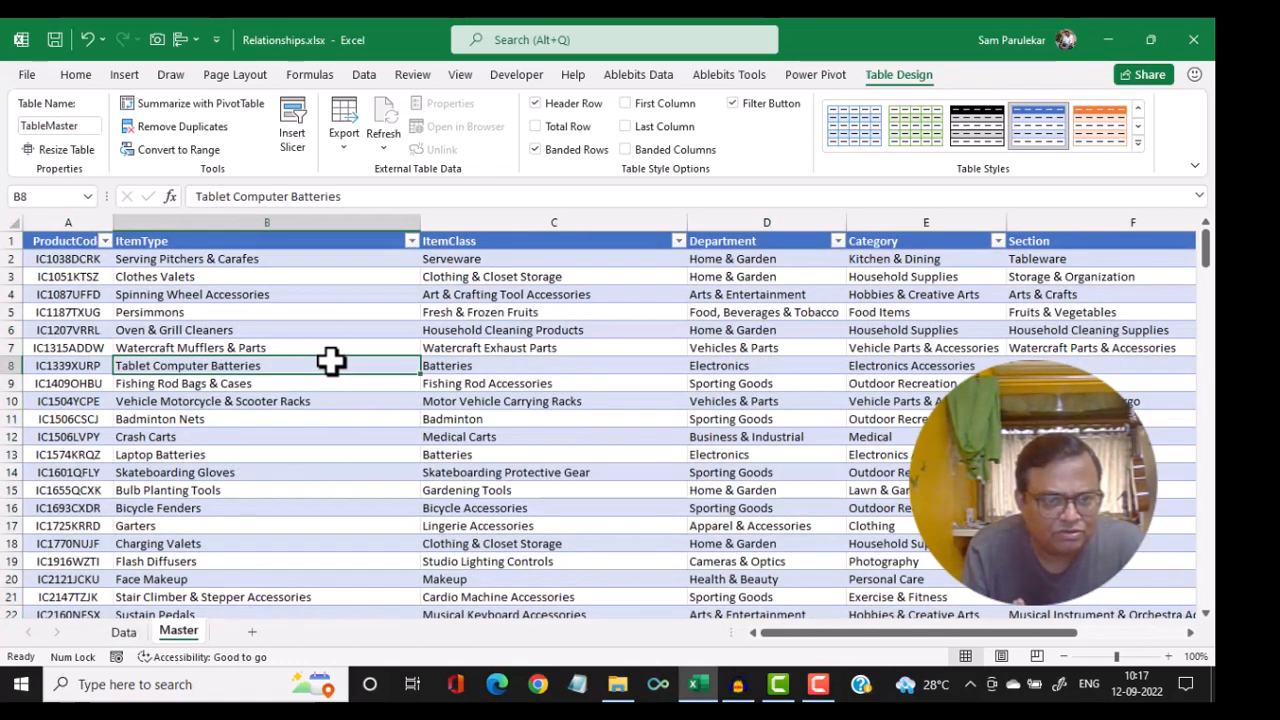
{"action": "left_click", "coordinate": [112, 634]}
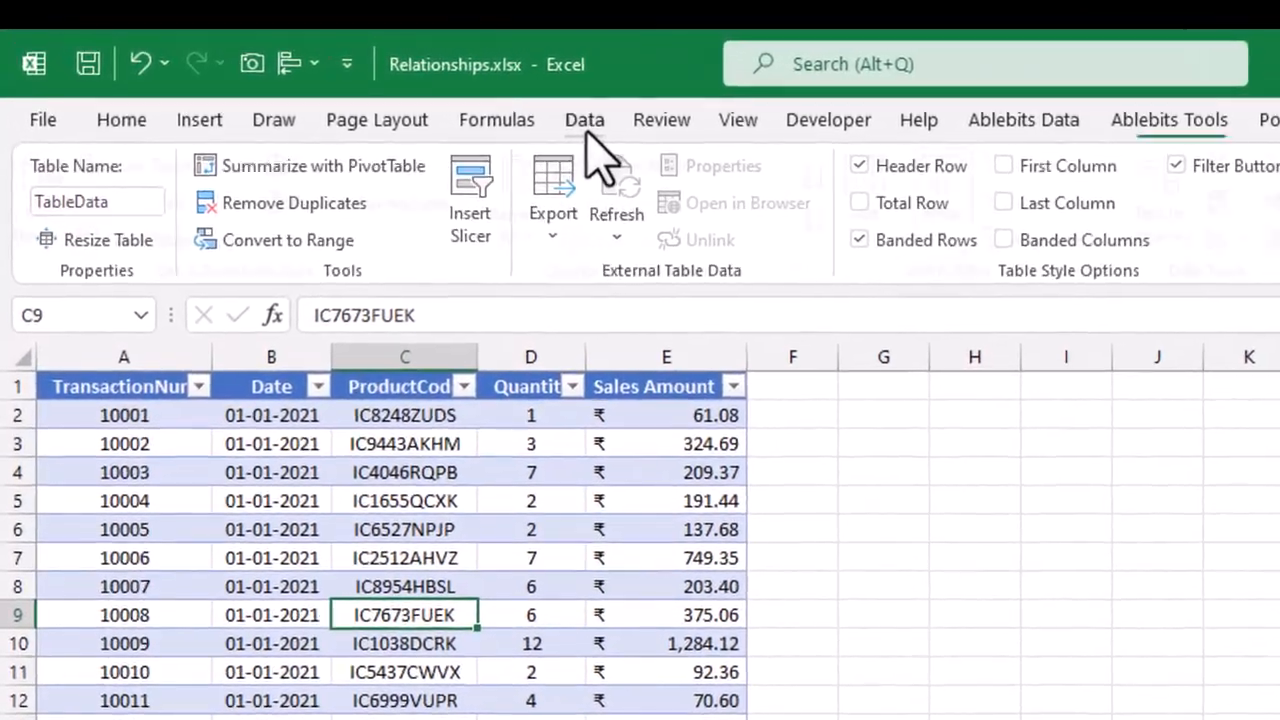
Start a new table relationship with TableData as the table and TableMaster as the related table
{"action": "left_click", "coordinate": [363, 74]}
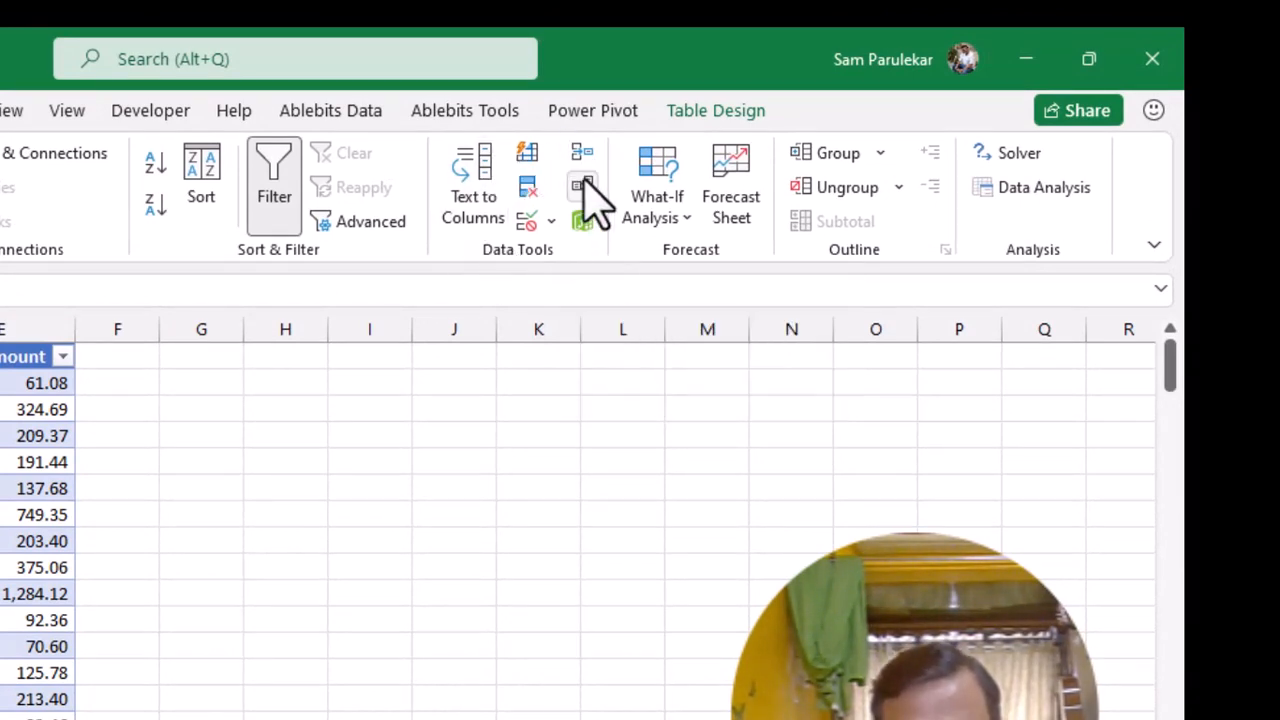
{"action": "left_click", "coordinate": [587, 188]}
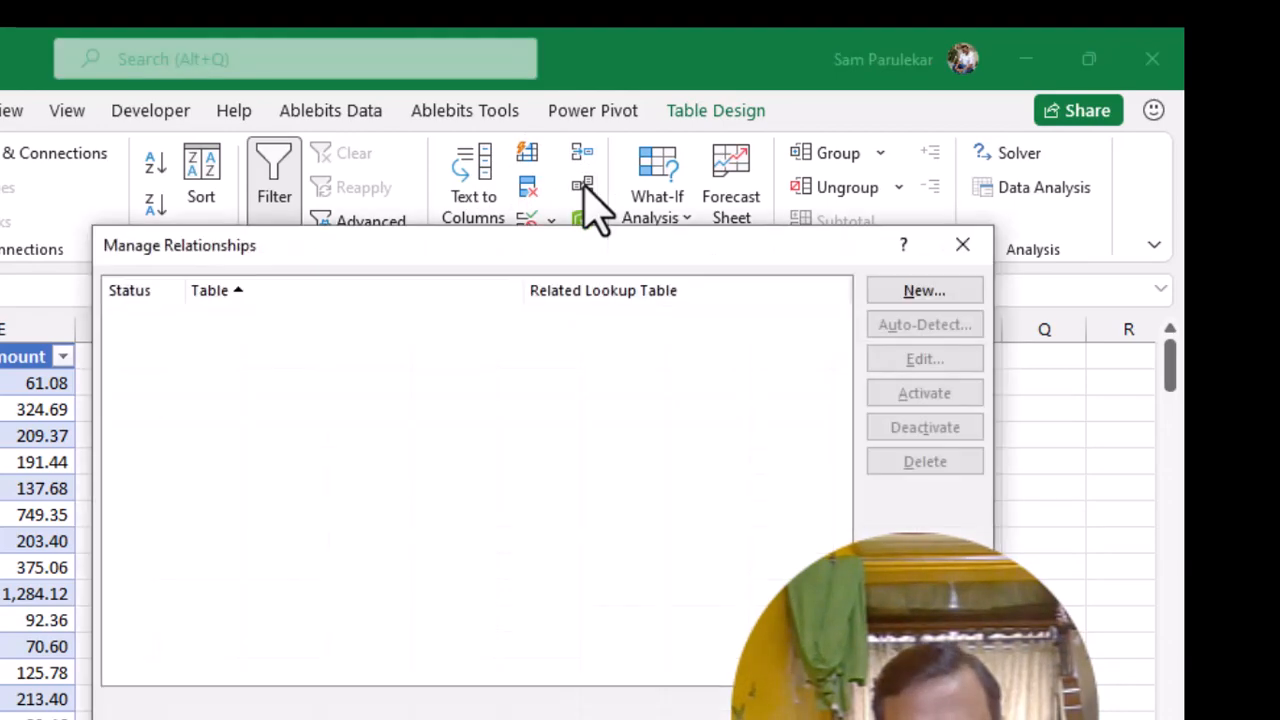
{"action": "left_click", "coordinate": [936, 294]}
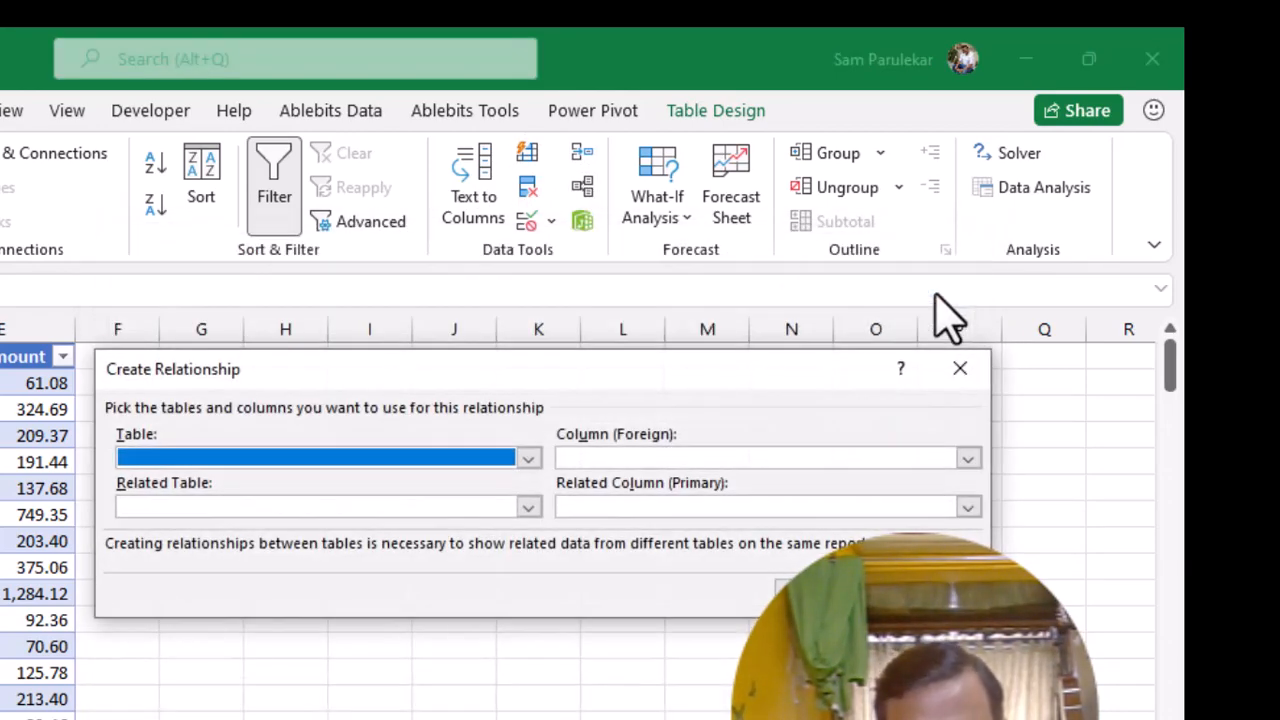
{"action": "left_click_drag", "start_coordinate": [514, 386], "coordinate": [630, 385]}
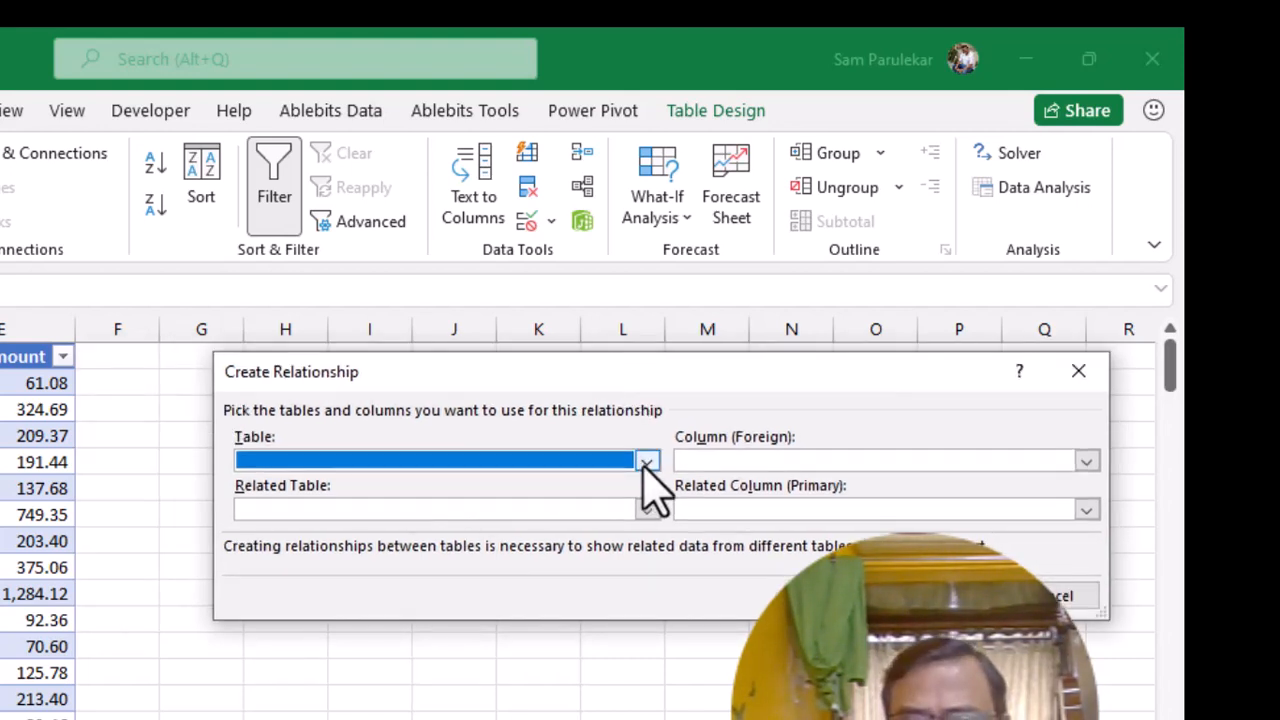
{"action": "left_click", "coordinate": [646, 462]}
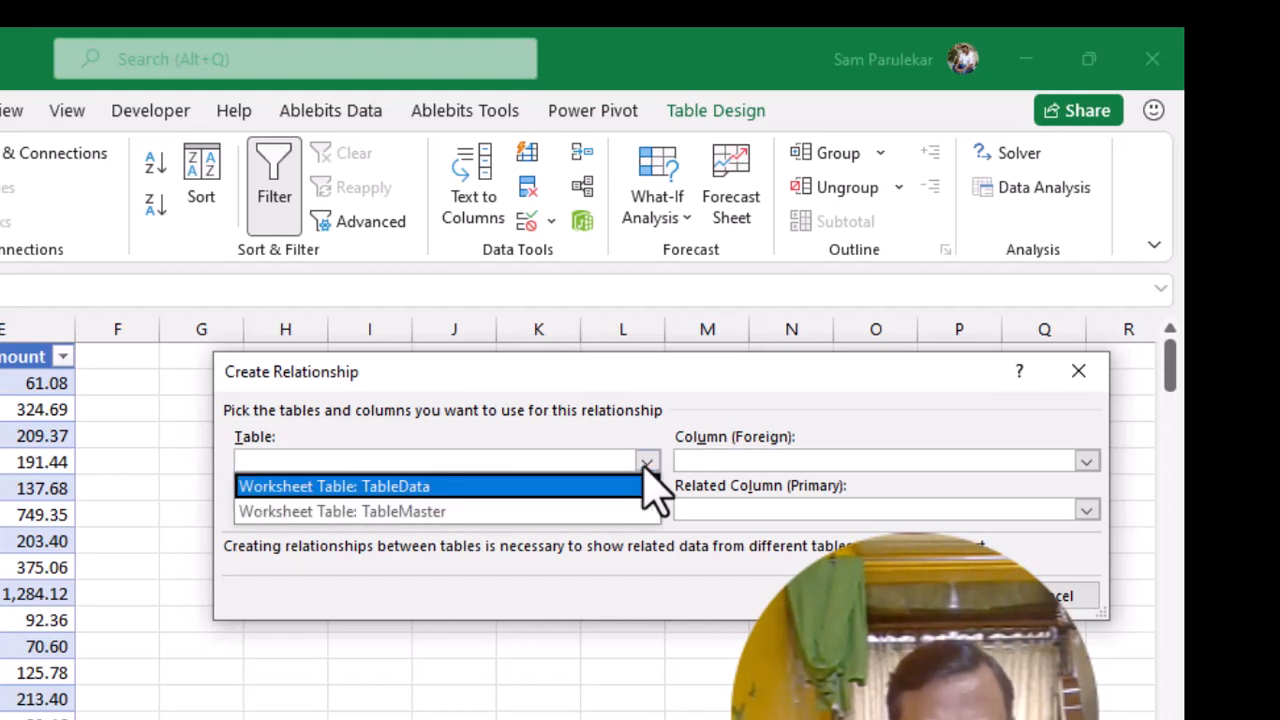
{"action": "left_click", "coordinate": [508, 488]}
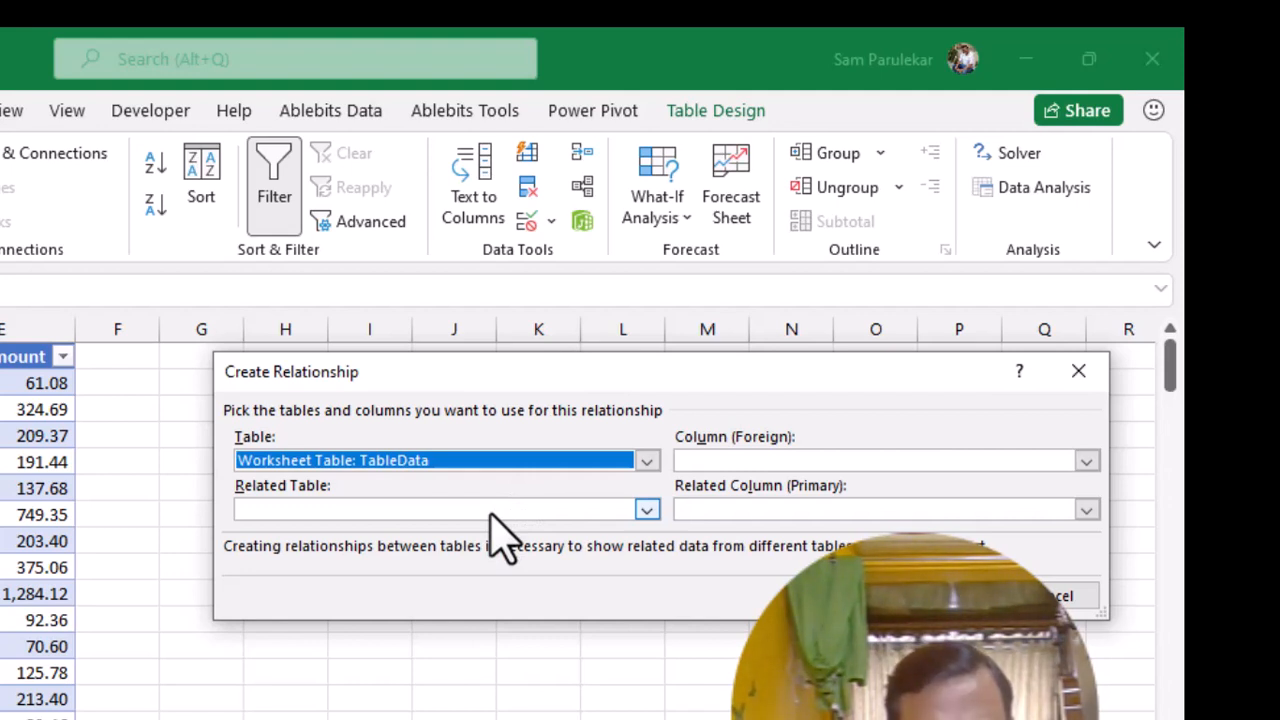
{"action": "left_click", "coordinate": [490, 510]}
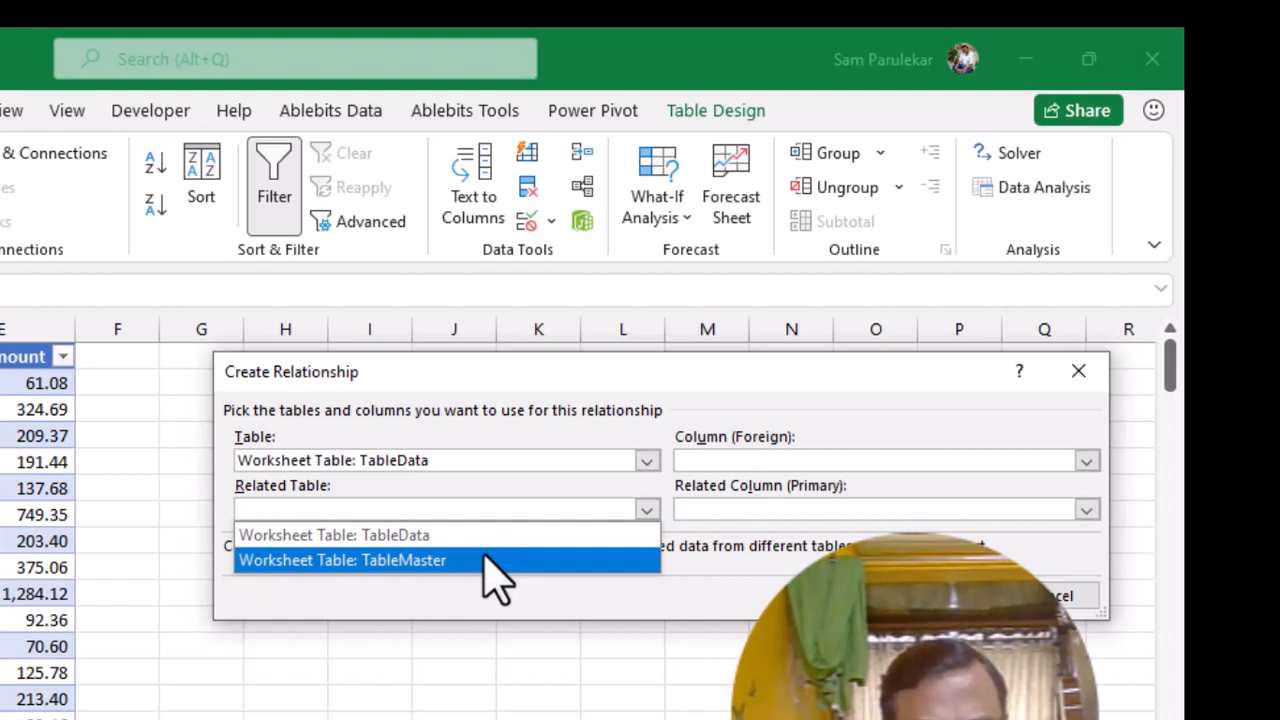
{"action": "left_click", "coordinate": [486, 558]}
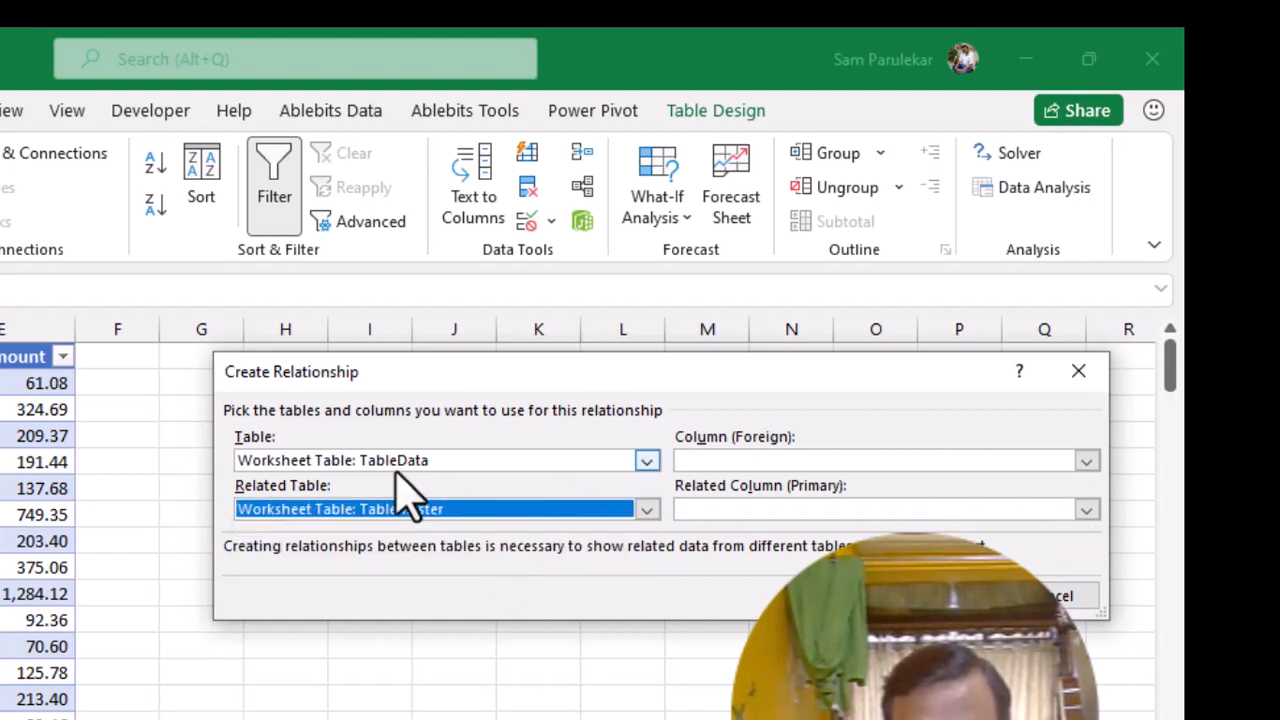
Create the relationship with ProductCode as both the foreign and the primary column, and close the relationship manager
{"action": "left_click", "coordinate": [1086, 462]}
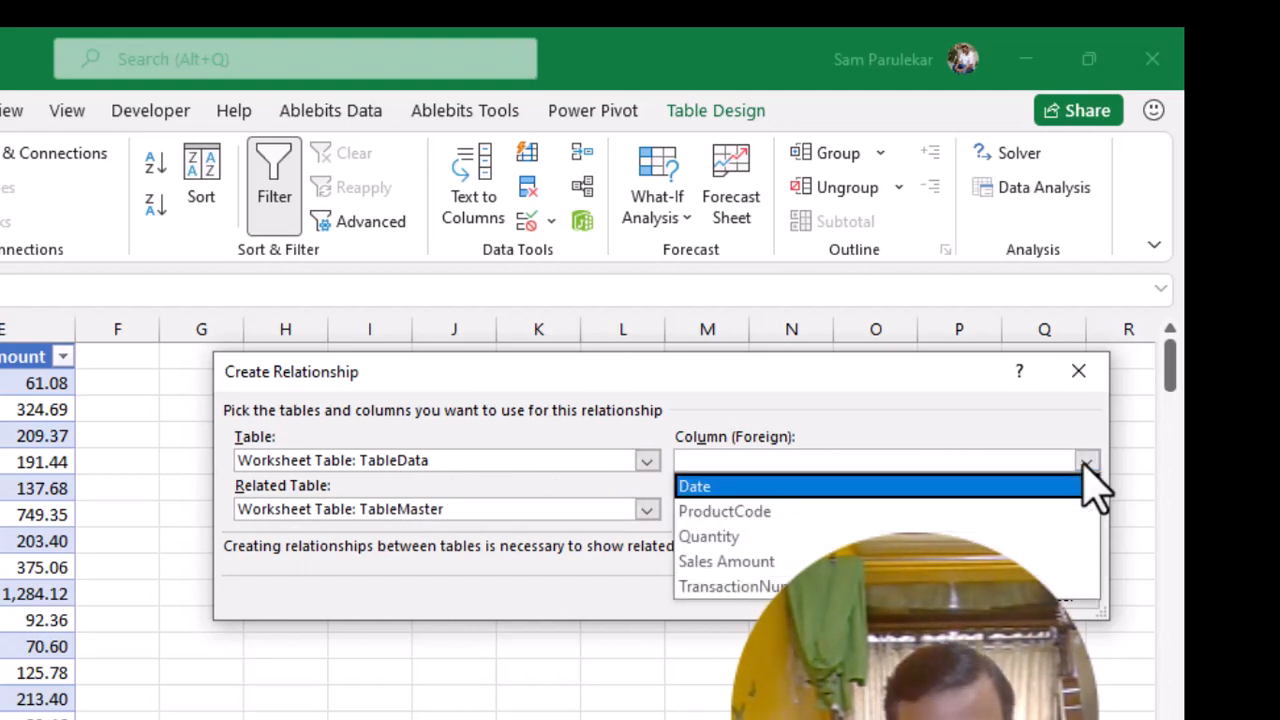
{"action": "left_click", "coordinate": [1038, 530]}
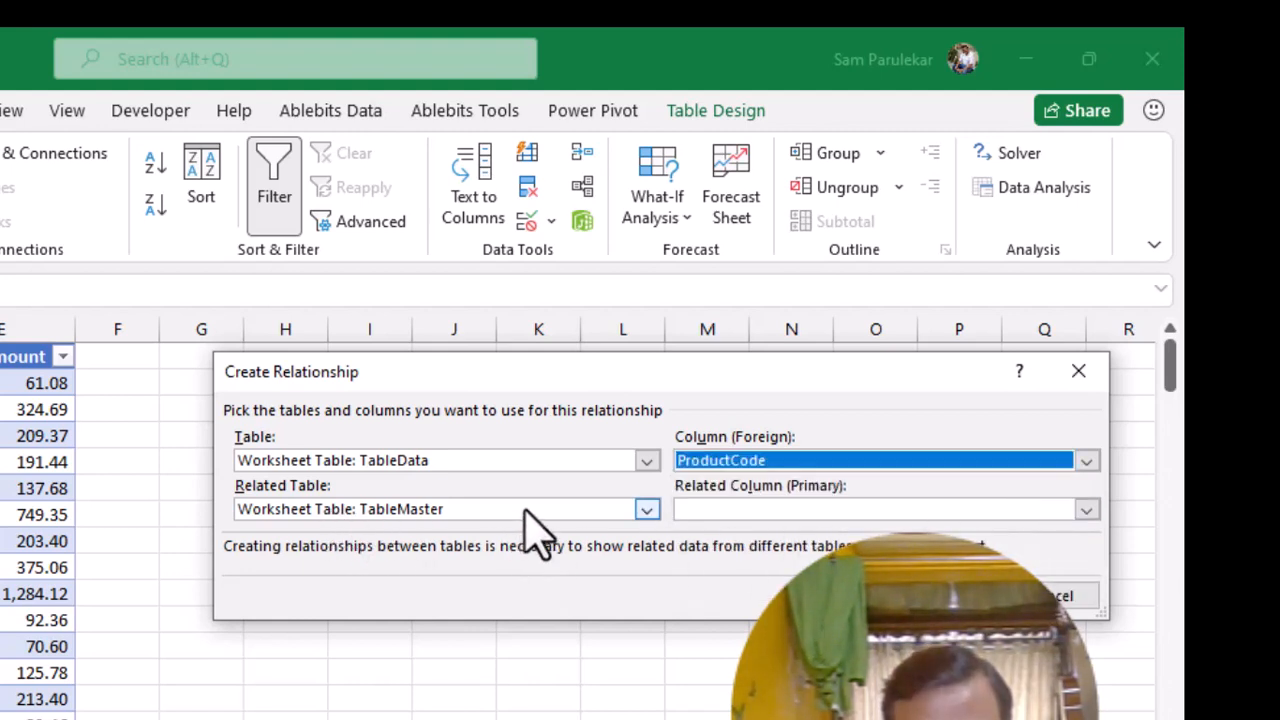
{"action": "left_click", "coordinate": [1092, 518]}
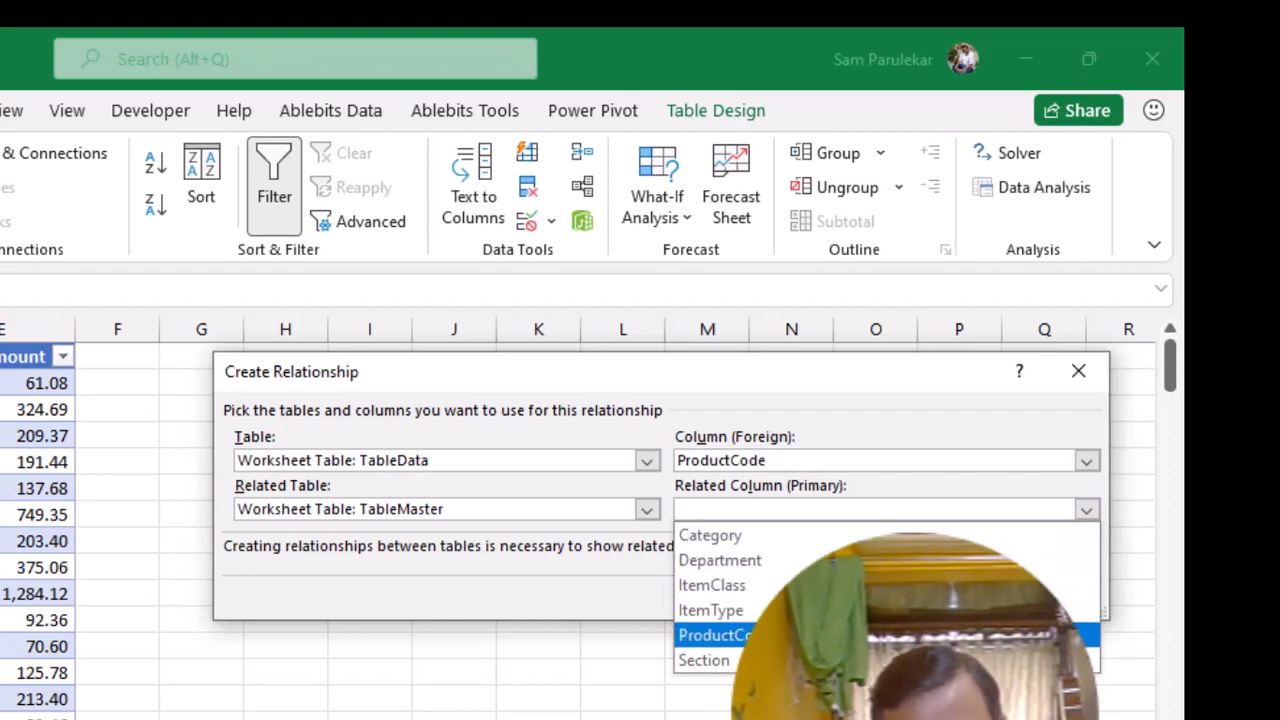
{"action": "left_click", "coordinate": [715, 635]}
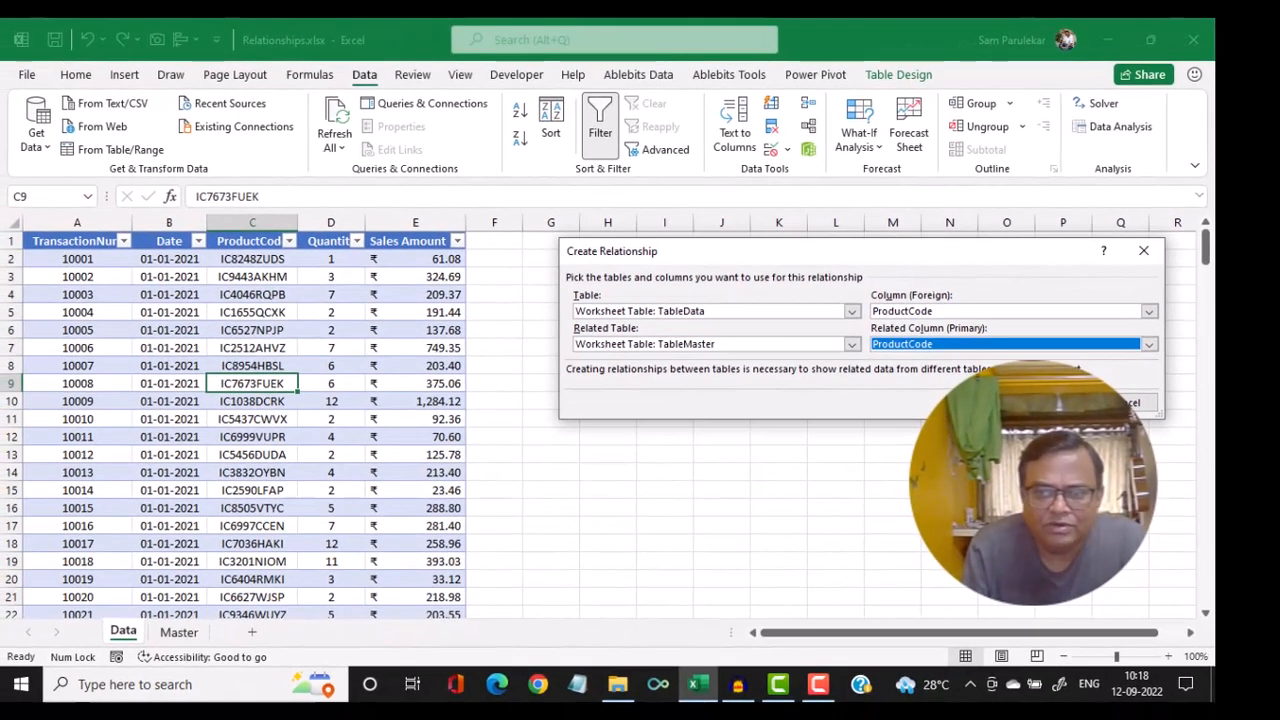
{"action": "left_click", "coordinate": [1046, 402]}
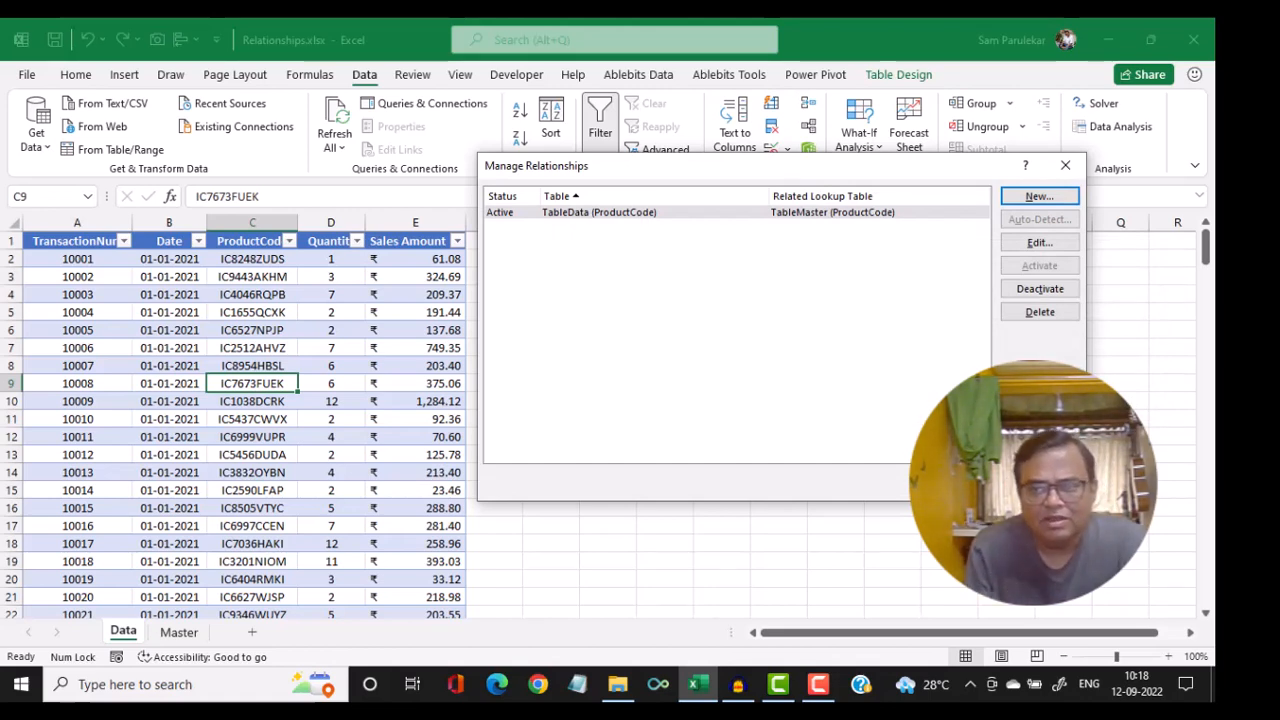
{"action": "left_click", "coordinate": [1040, 482]}
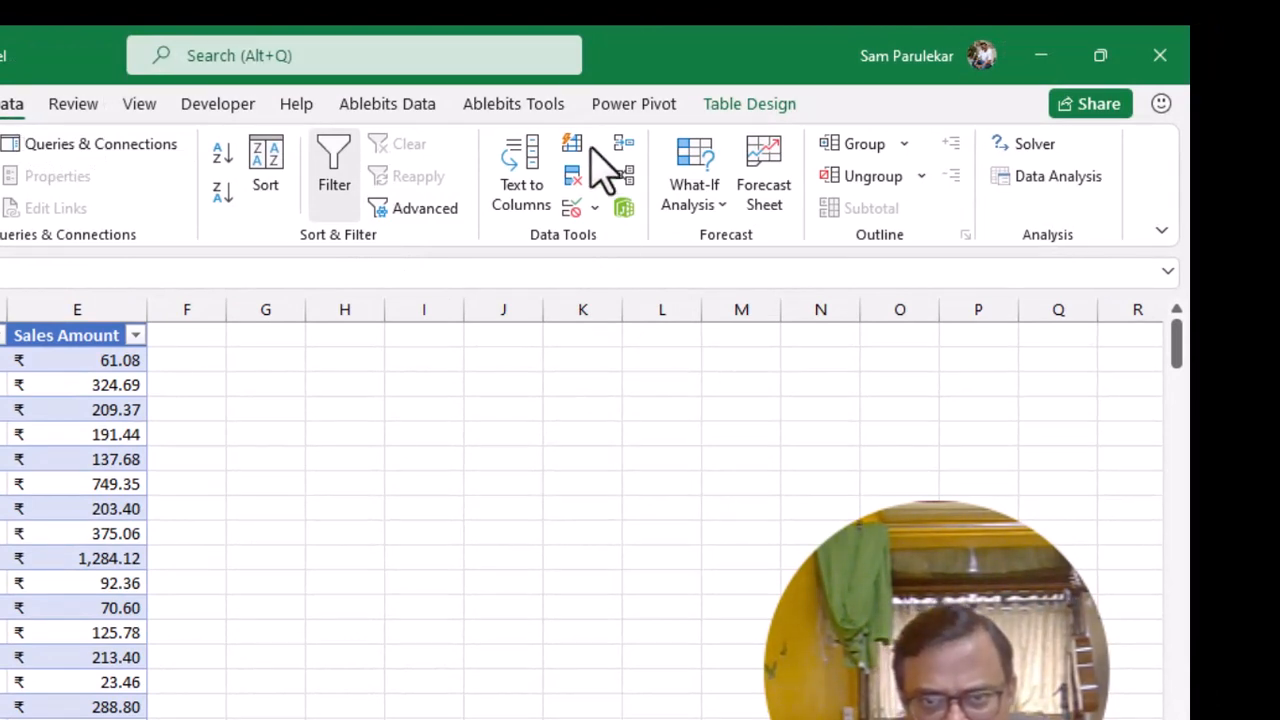
Examine the link between TableData and TableMaster in Power Pivot's diagram view, and return to the workbook
{"action": "left_click", "coordinate": [622, 212]}
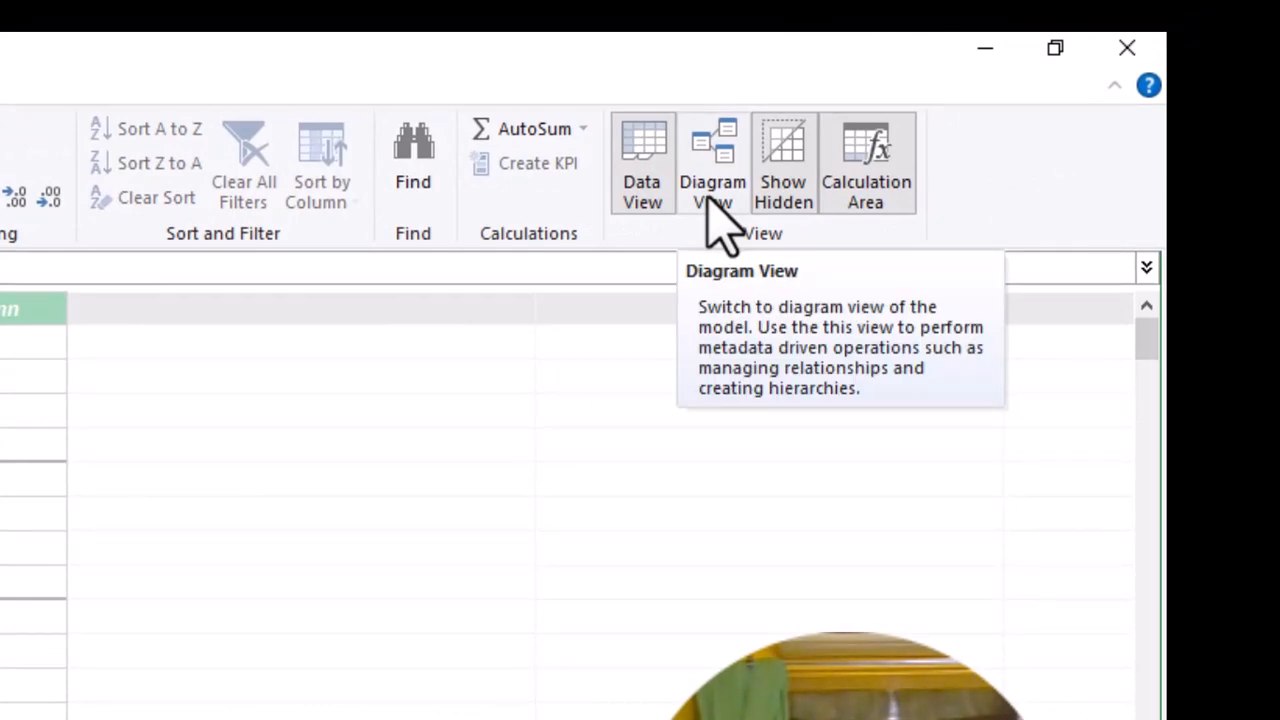
{"action": "left_click", "coordinate": [718, 222]}
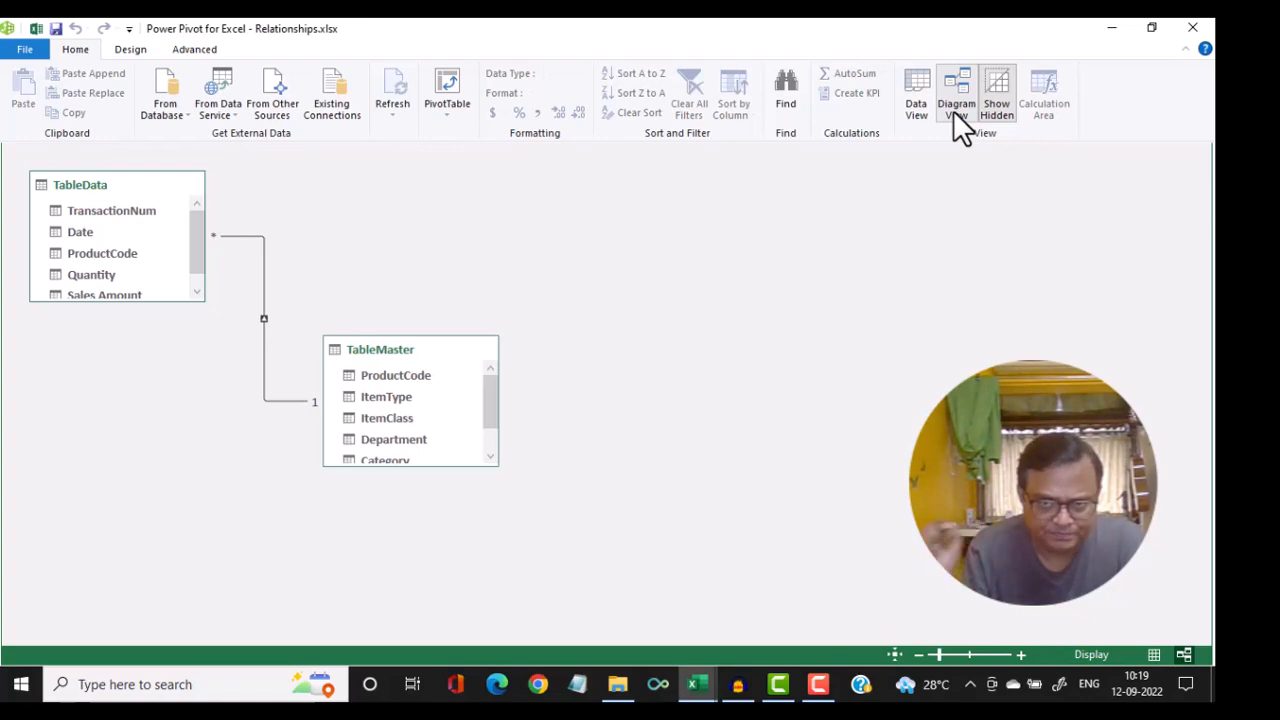
{"action": "left_click", "coordinate": [18, 50]}
{"action": "left_click", "coordinate": [53, 200]}
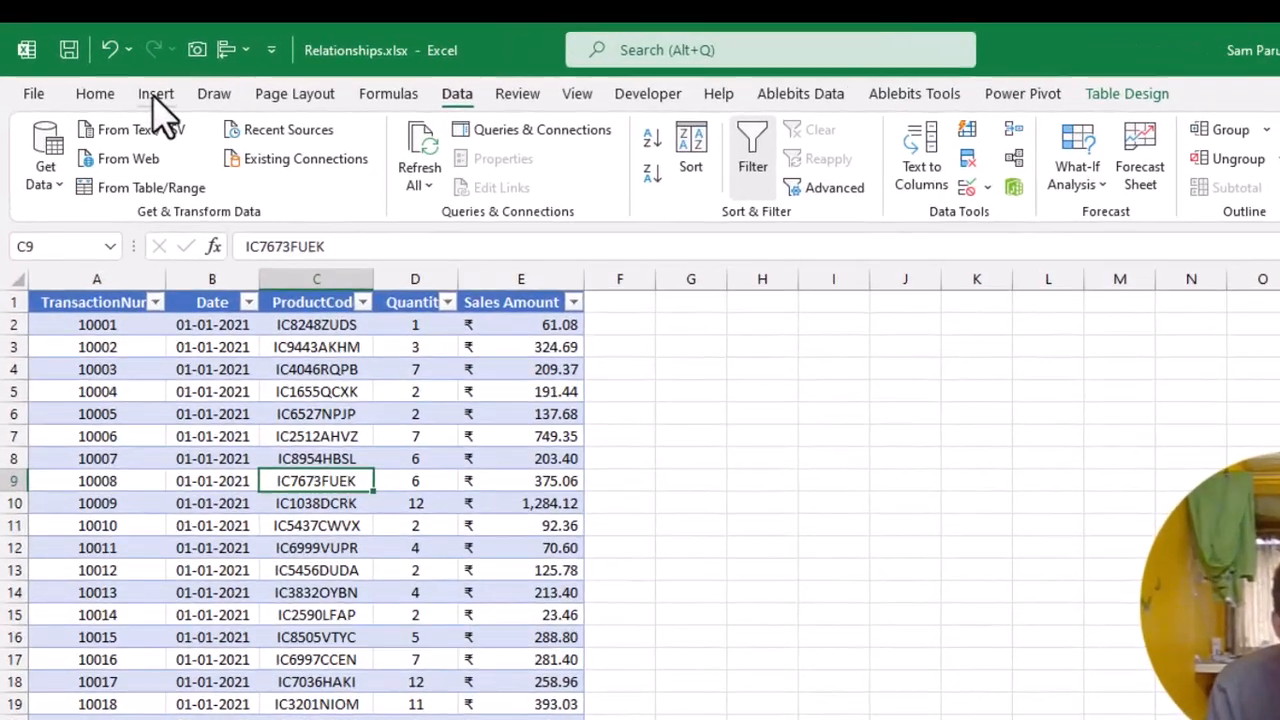
Insert a PivotTable from the workbook's Data Model on a new worksheet
{"action": "left_click", "coordinate": [124, 74]}
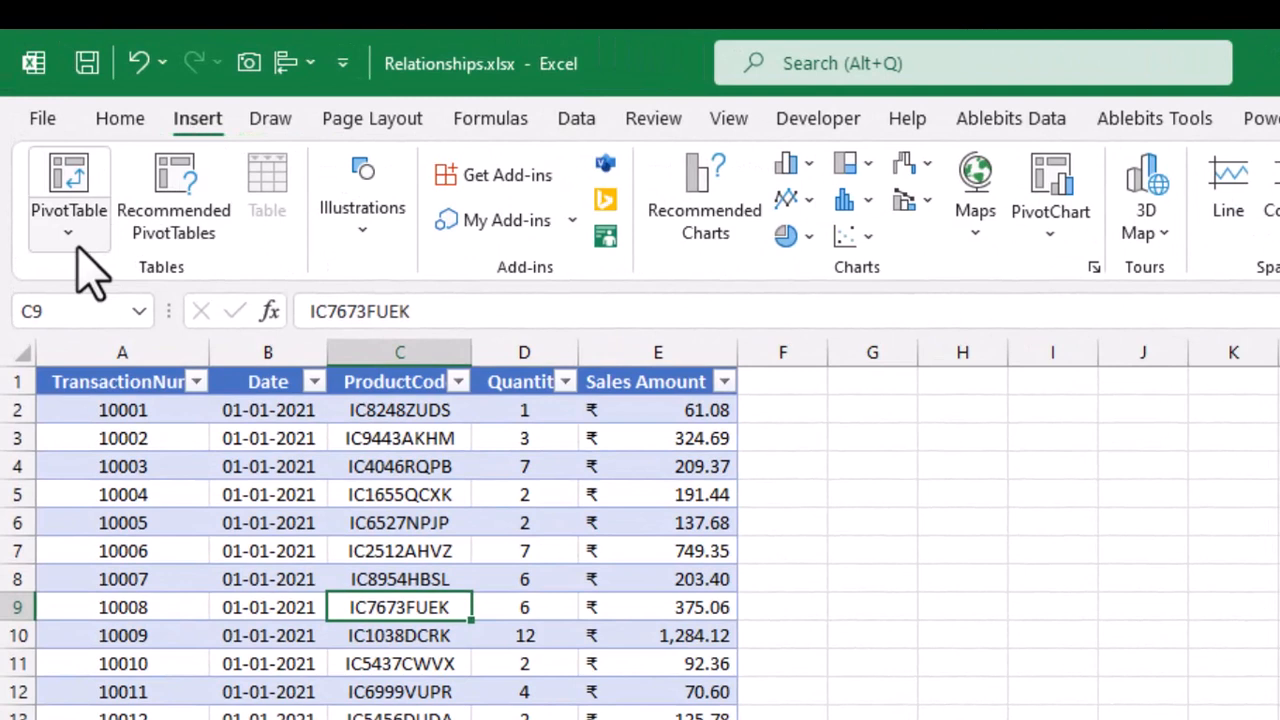
{"action": "left_click", "coordinate": [80, 247]}
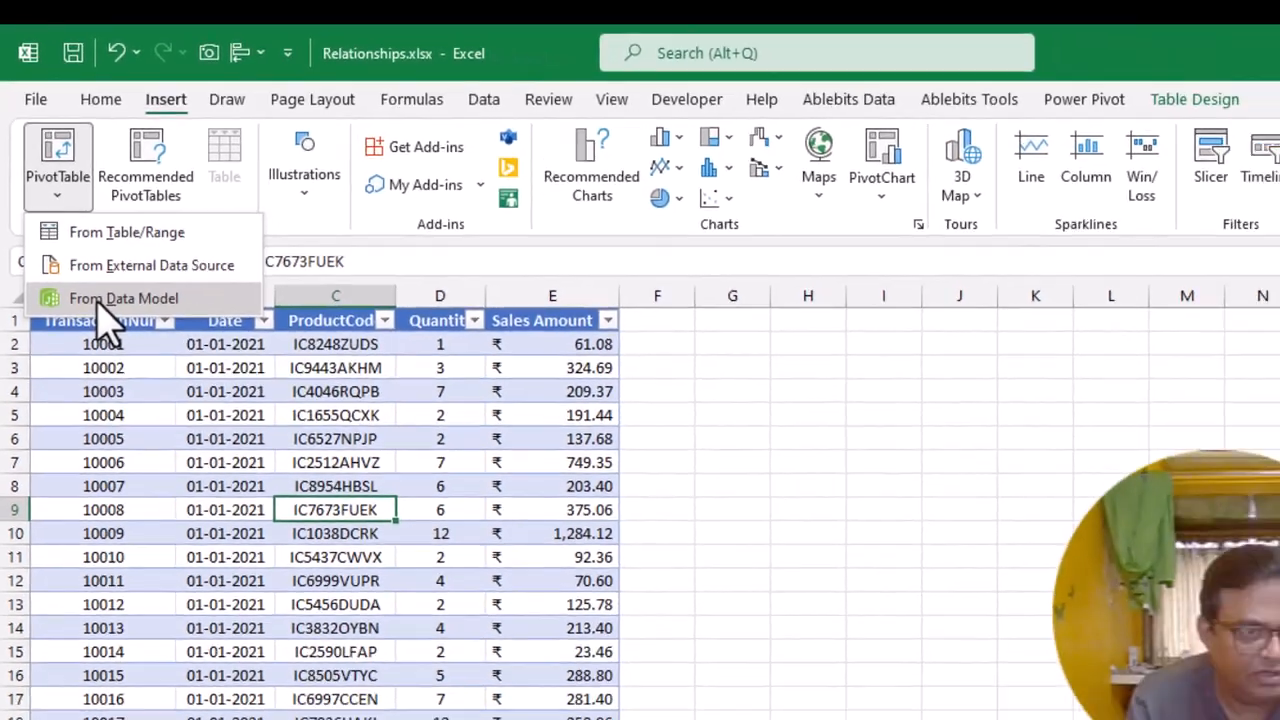
{"action": "left_click", "coordinate": [120, 358]}
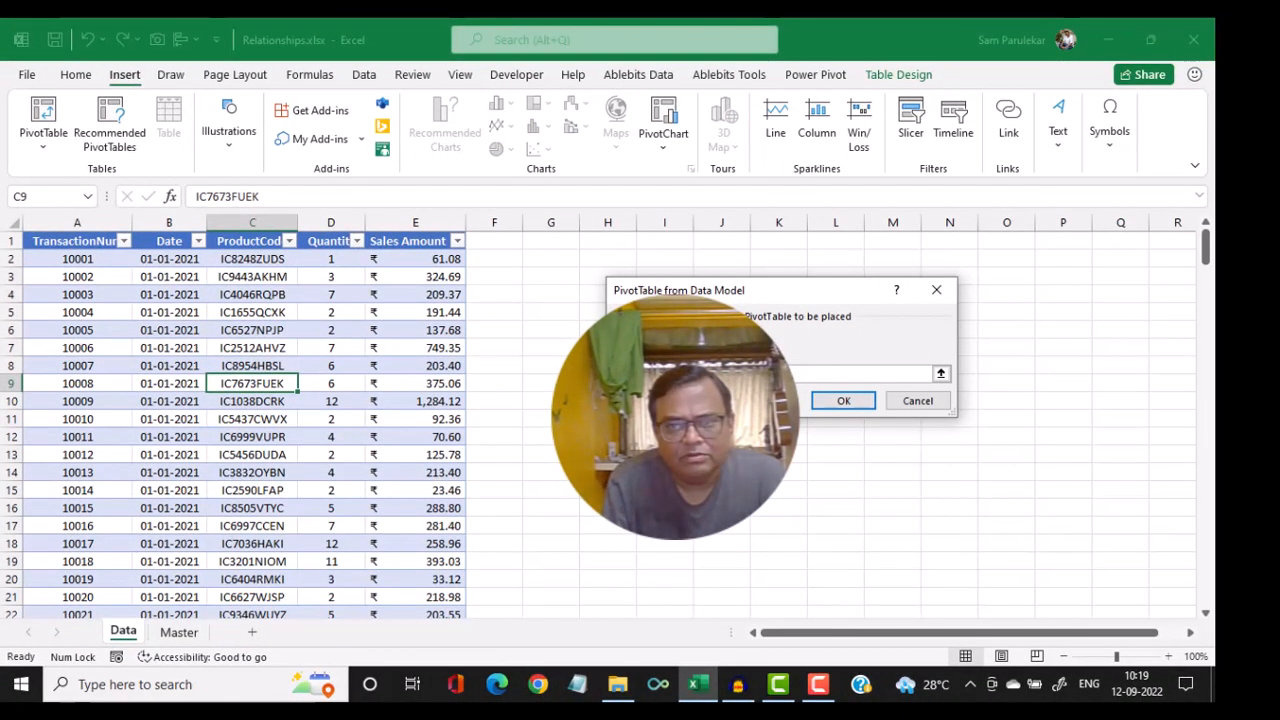
{"action": "left_click", "coordinate": [830, 400]}
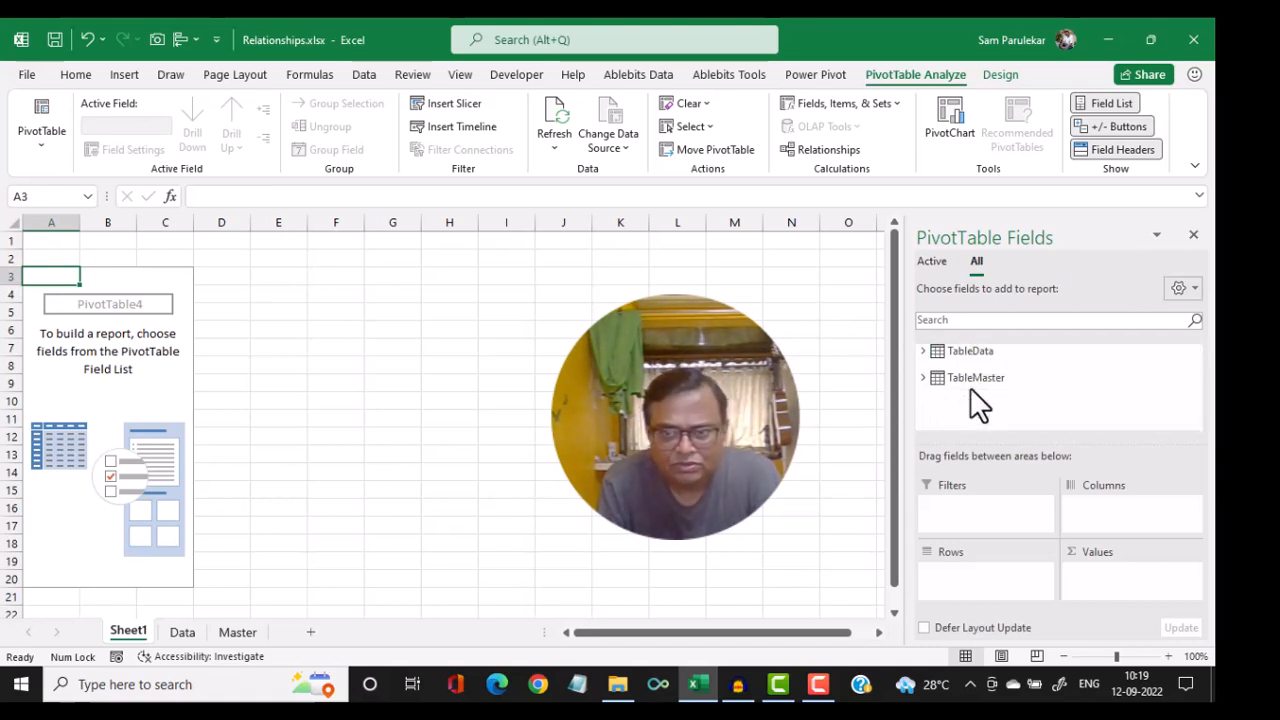
Add the Quantity and Sales Amount fields of TableData to the PivotTable as summed values
{"action": "left_click", "coordinate": [923, 352]}
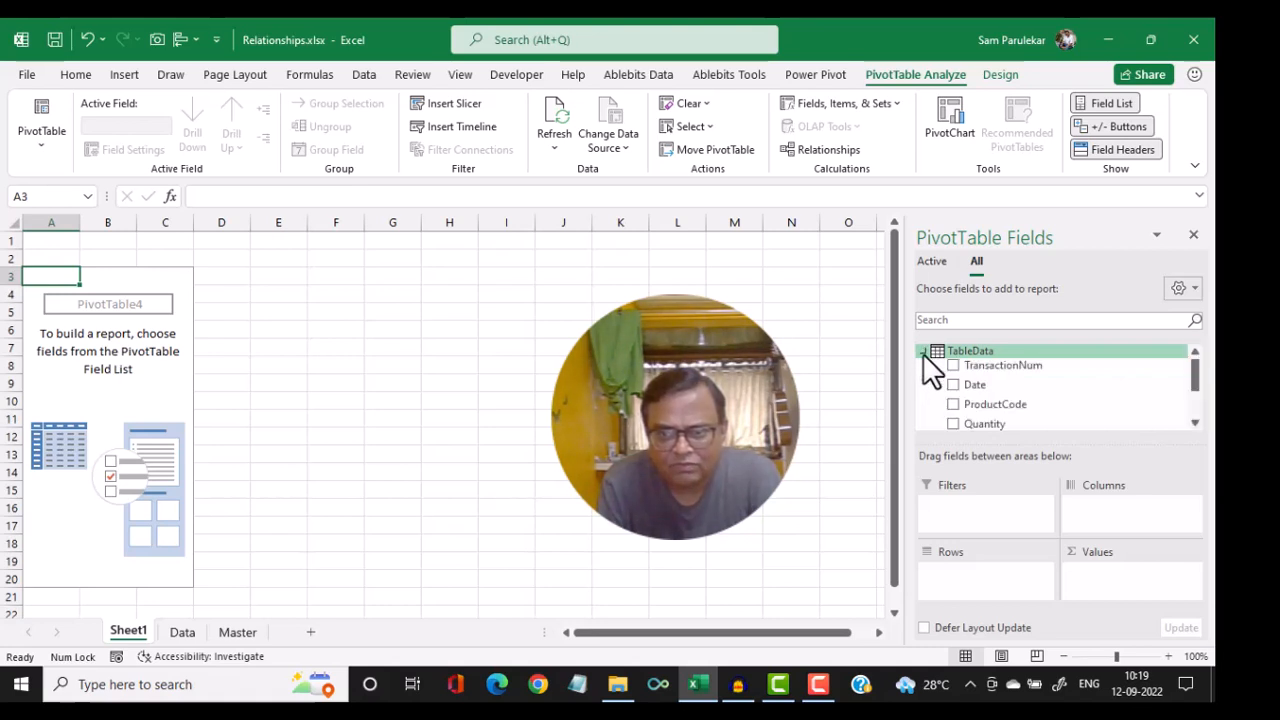
{"action": "left_click_drag", "start_coordinate": [1196, 393], "coordinate": [1195, 418]}
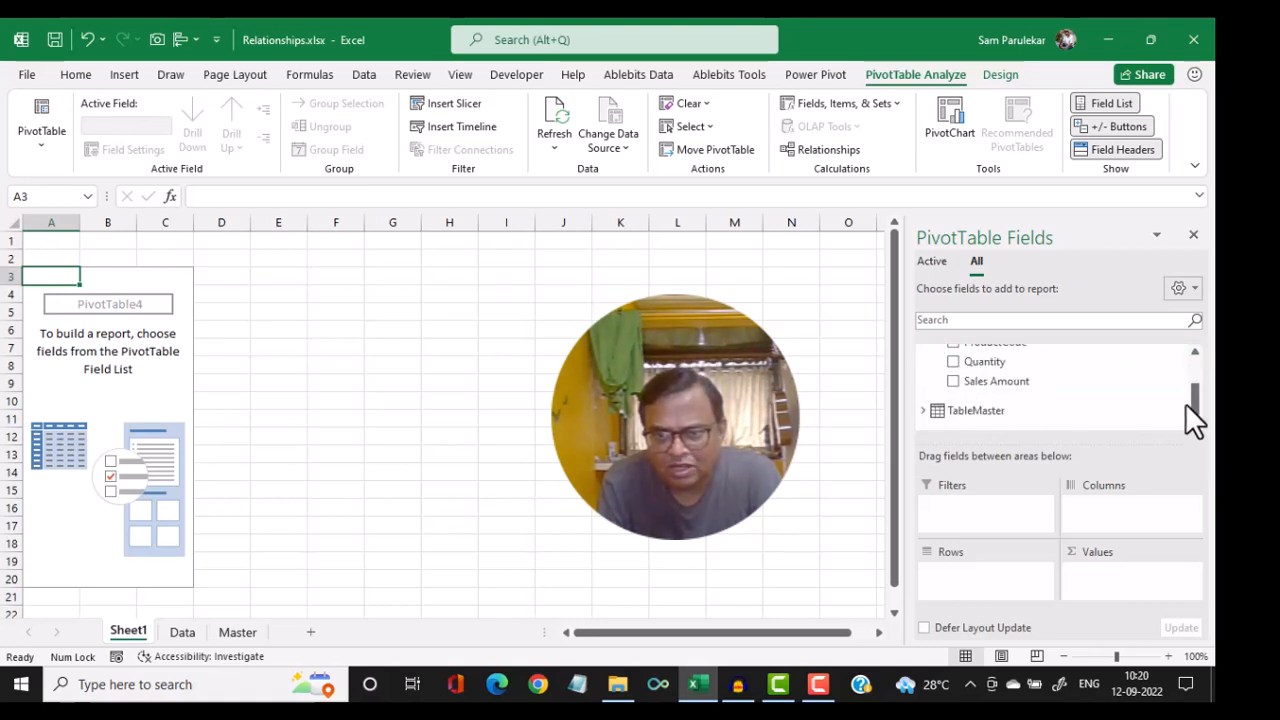
{"action": "left_click", "coordinate": [954, 363]}
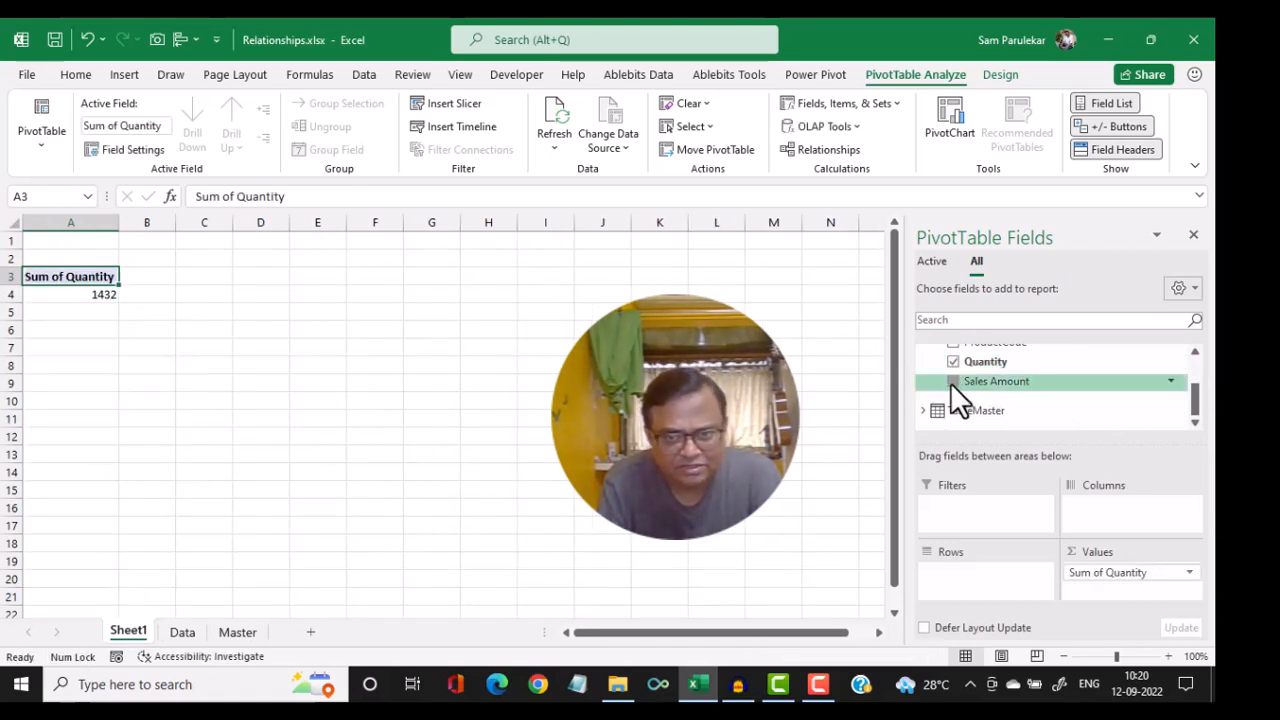
{"action": "left_click", "coordinate": [952, 382]}
Add the Department field of TableMaster to the PivotTable rows
{"action": "left_click", "coordinate": [926, 410]}
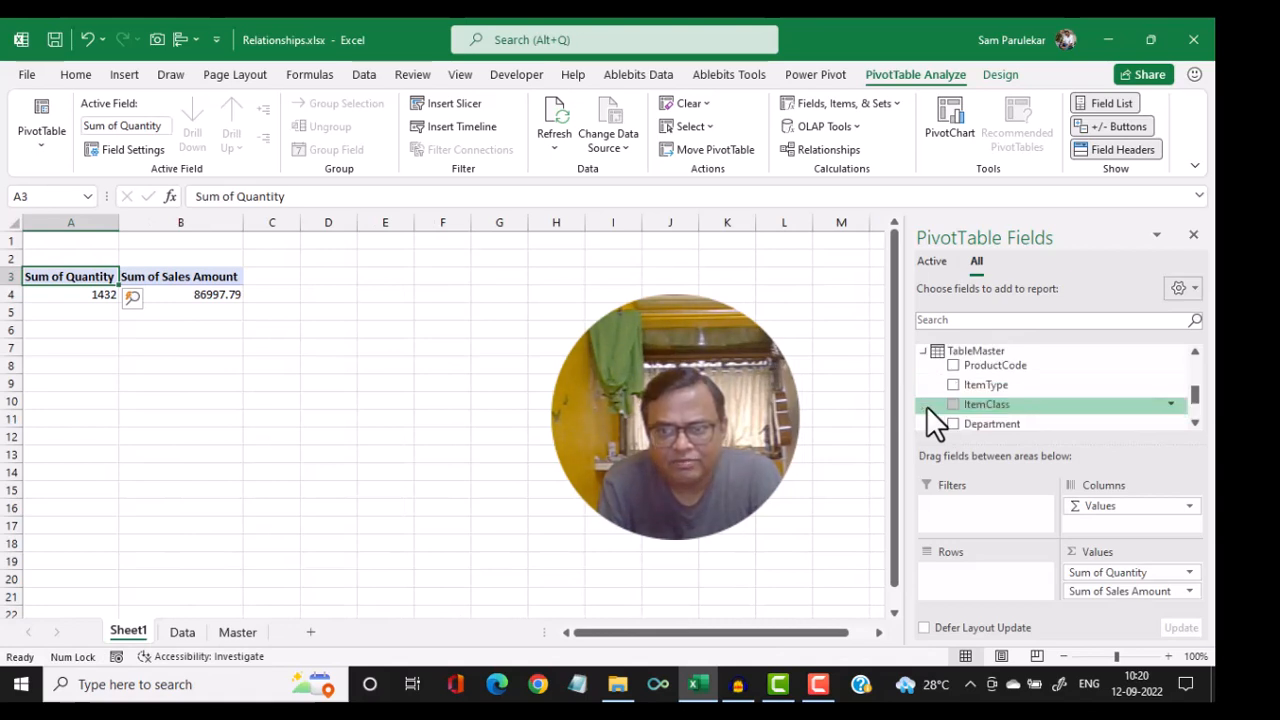
{"action": "scroll", "coordinate": [1091, 386], "scroll_direction": "down", "scroll_amount": 1}
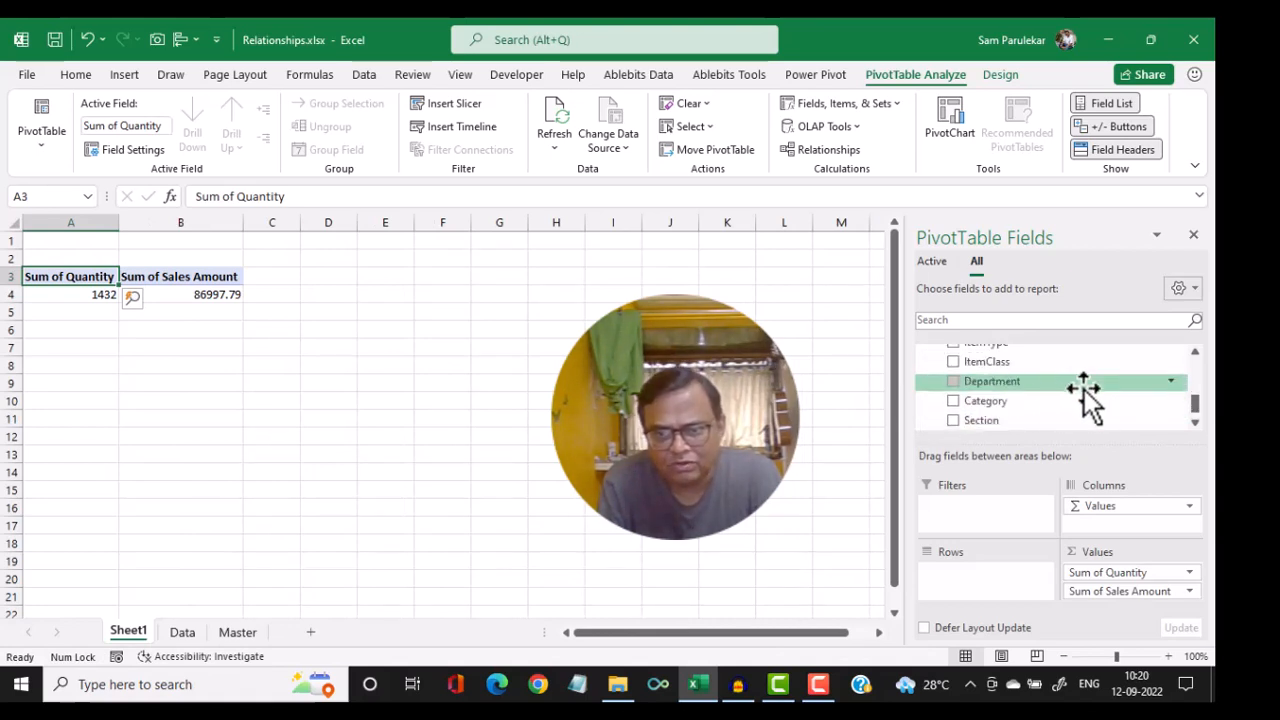
{"action": "left_click", "coordinate": [952, 382]}
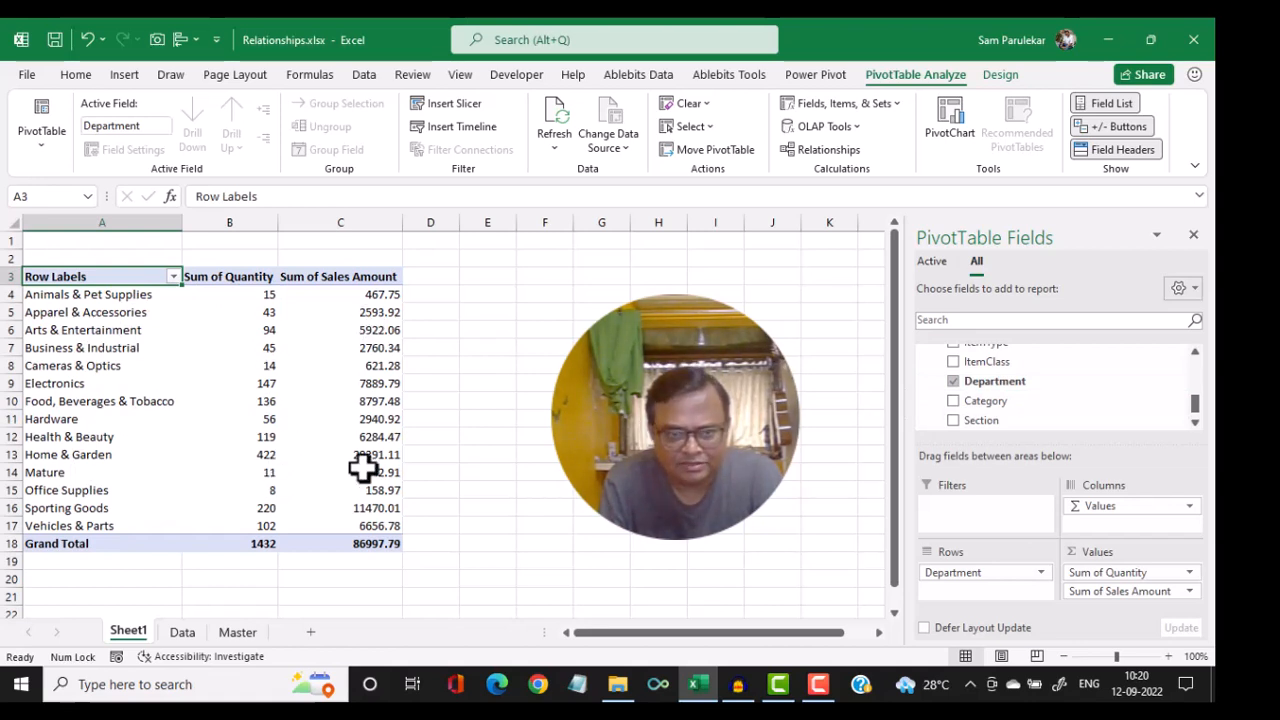
Add the Category field to the PivotTable rows beneath Department, and remove it again
{"action": "mouse_move", "coordinate": [362, 467]}
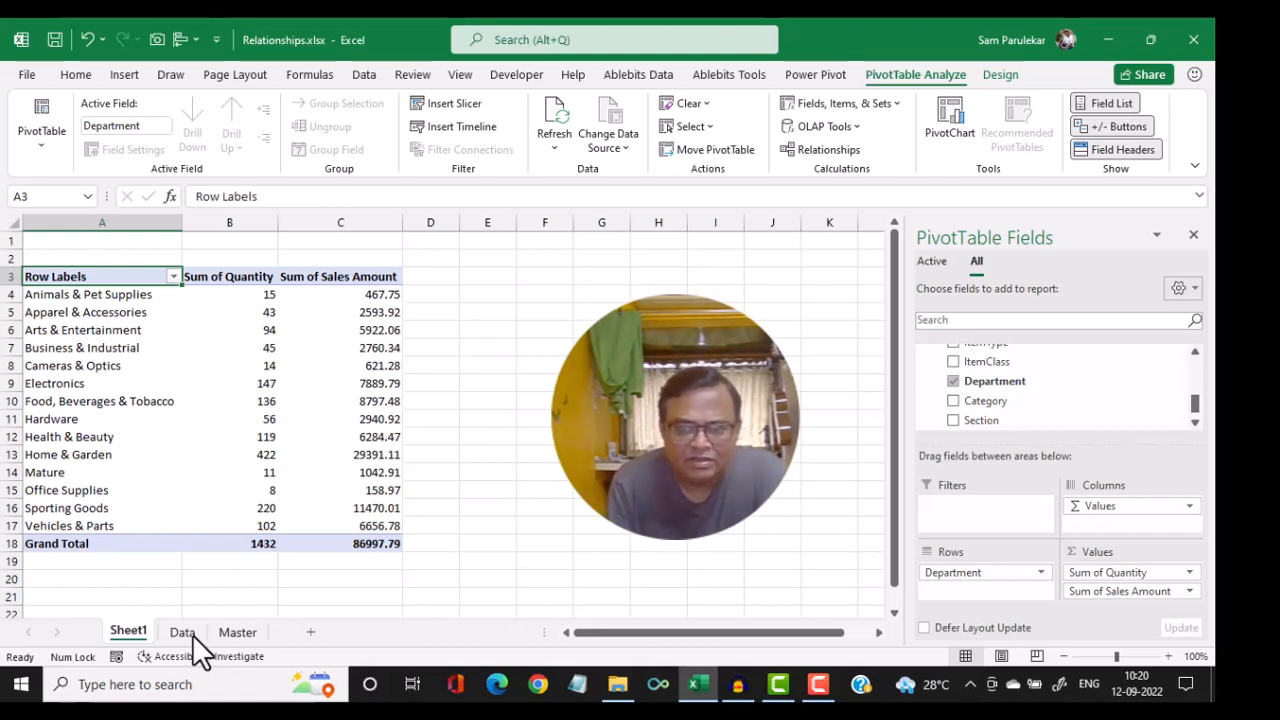
{"action": "mouse_move", "coordinate": [953, 404]}
{"action": "left_mouse_down"}
{"action": "mouse_move", "coordinate": [975, 575]}
{"action": "mouse_move", "coordinate": [961, 406]}
{"action": "left_mouse_up"}
{"action": "left_click", "coordinate": [955, 401]}
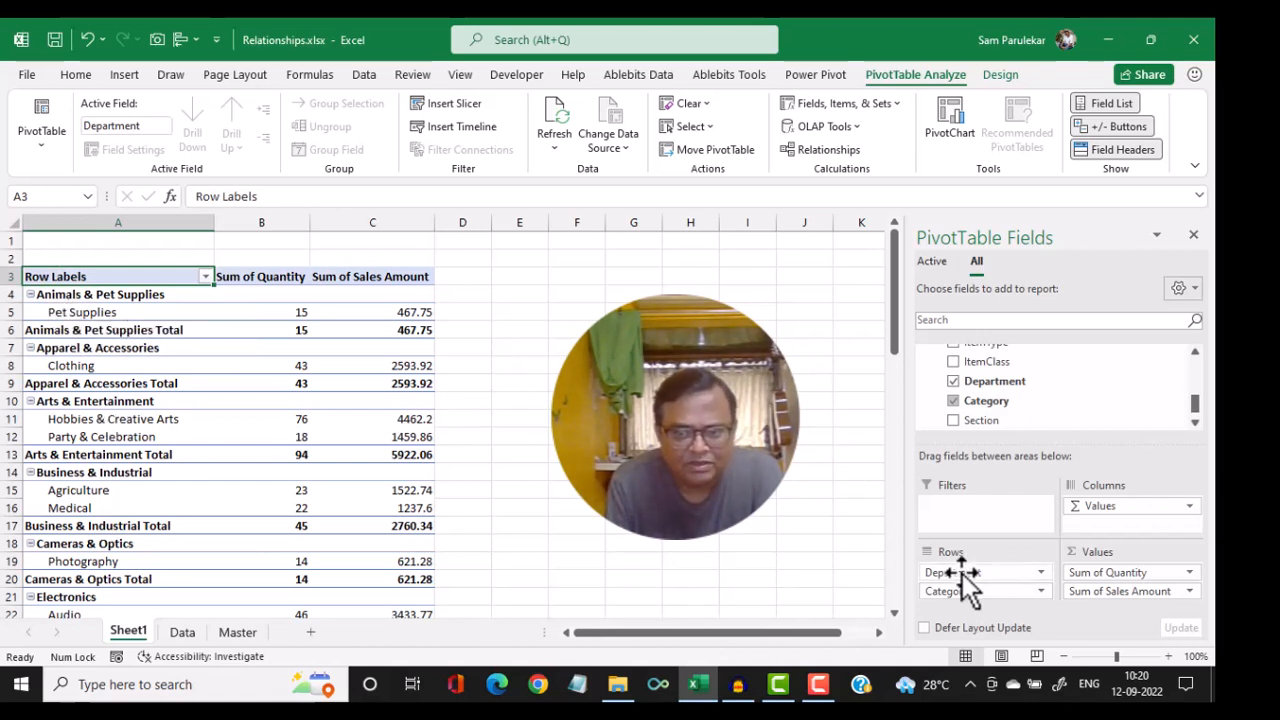
{"action": "left_click_drag", "start_coordinate": [978, 593], "coordinate": [966, 409]}
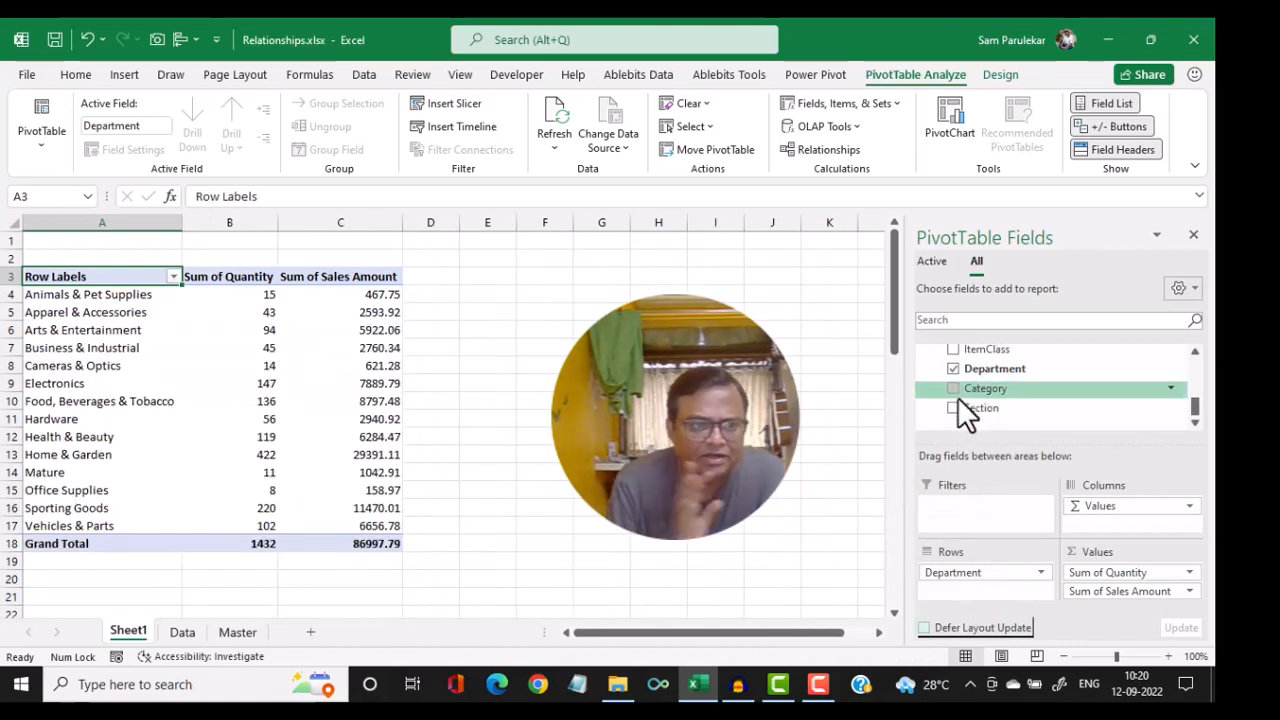